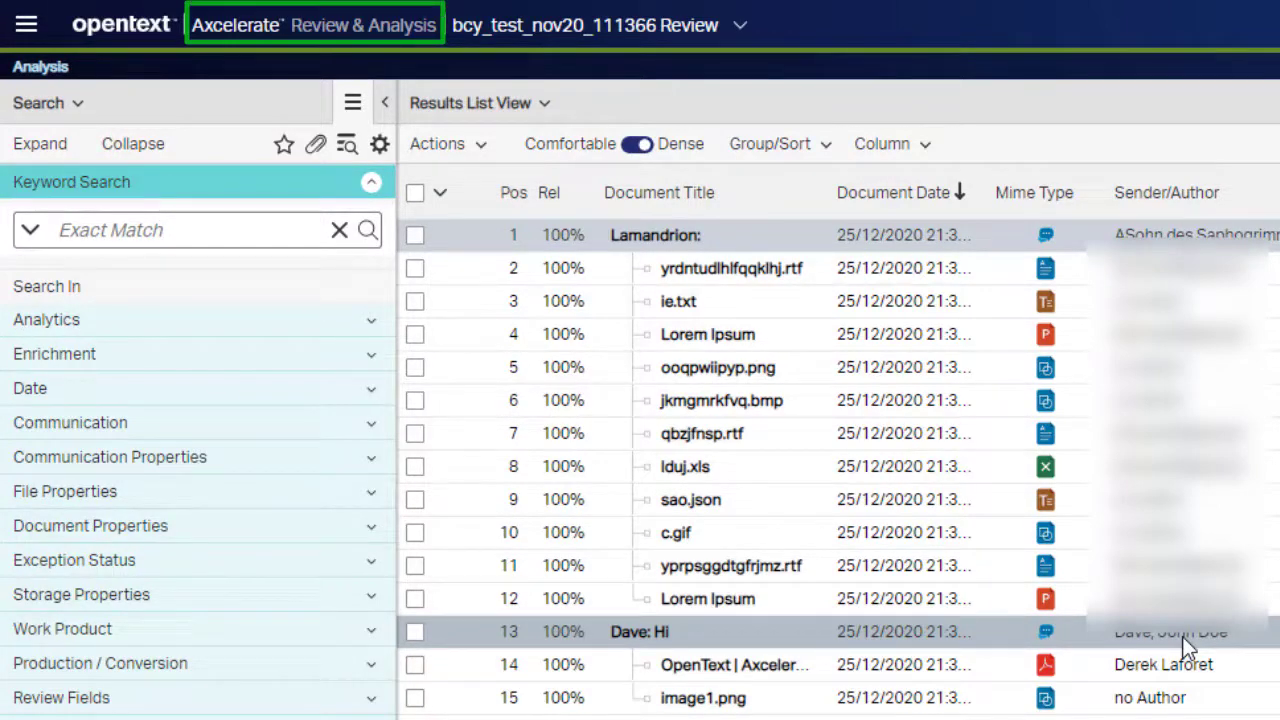
click(600, 25)
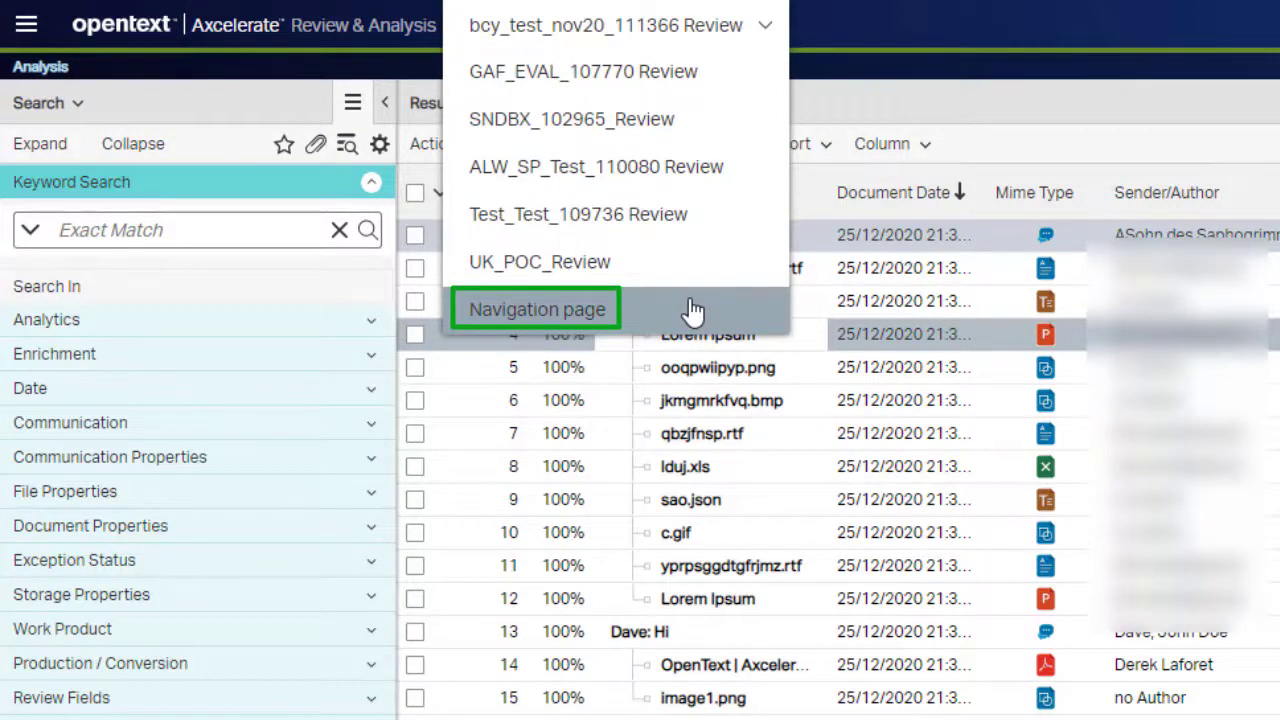
click(600, 23)
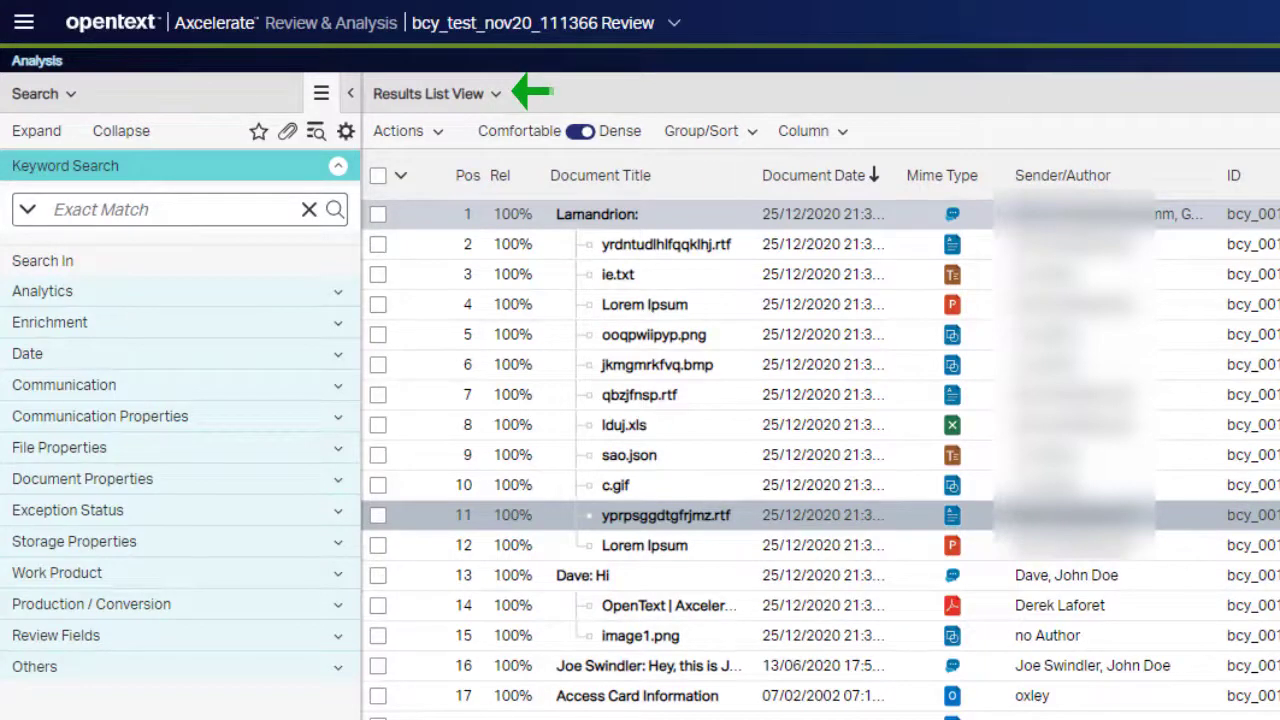
Switch the results area to the Visualizer and filter the documents by the first value of the CC chart
click(496, 98)
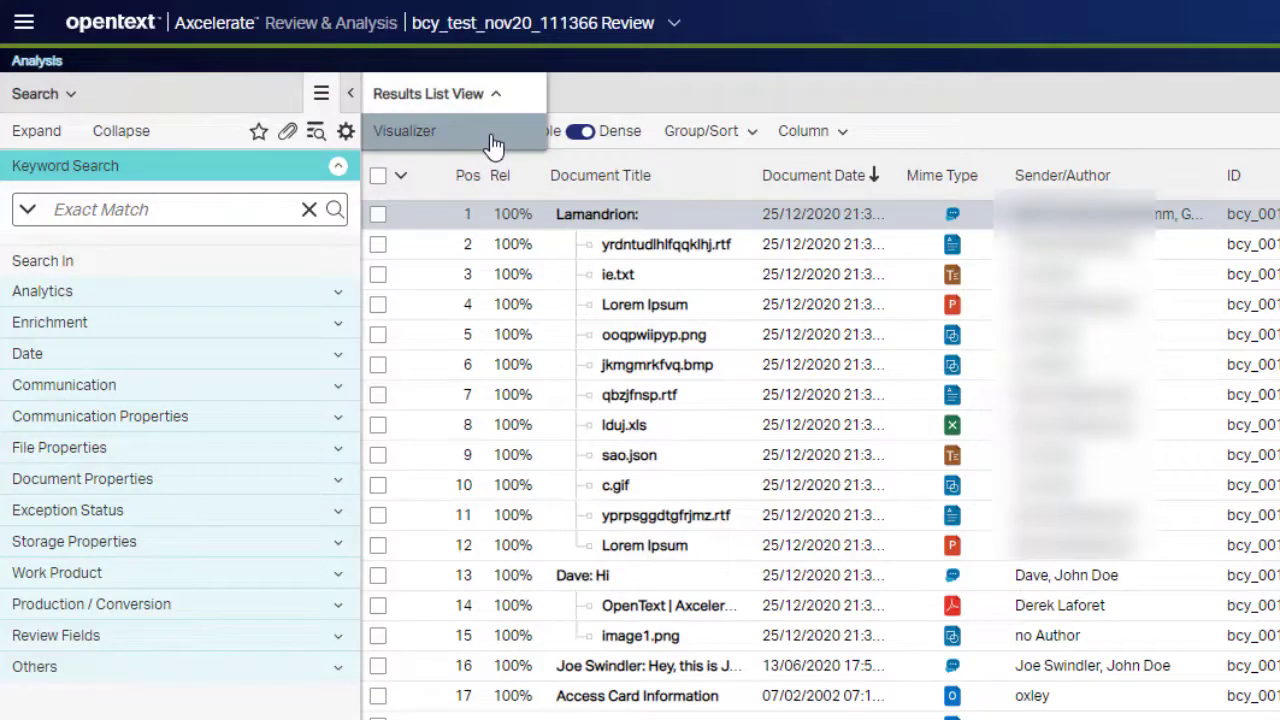
click(493, 143)
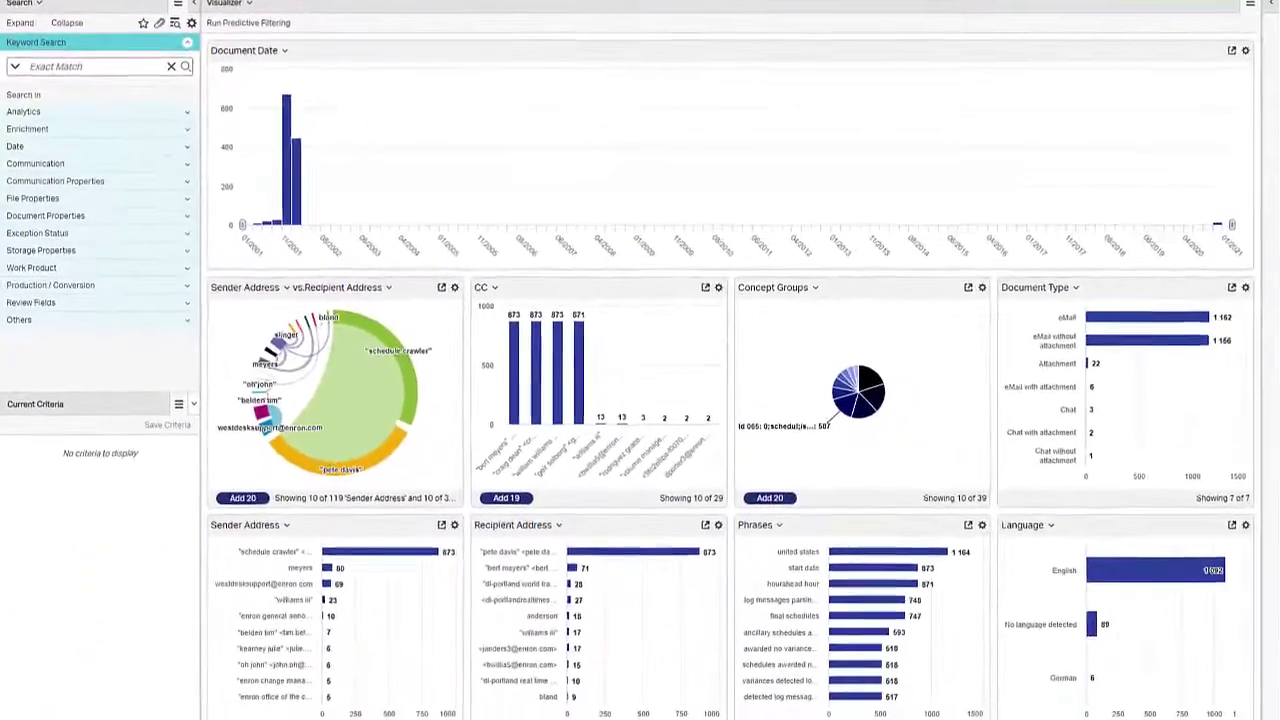
click(513, 400)
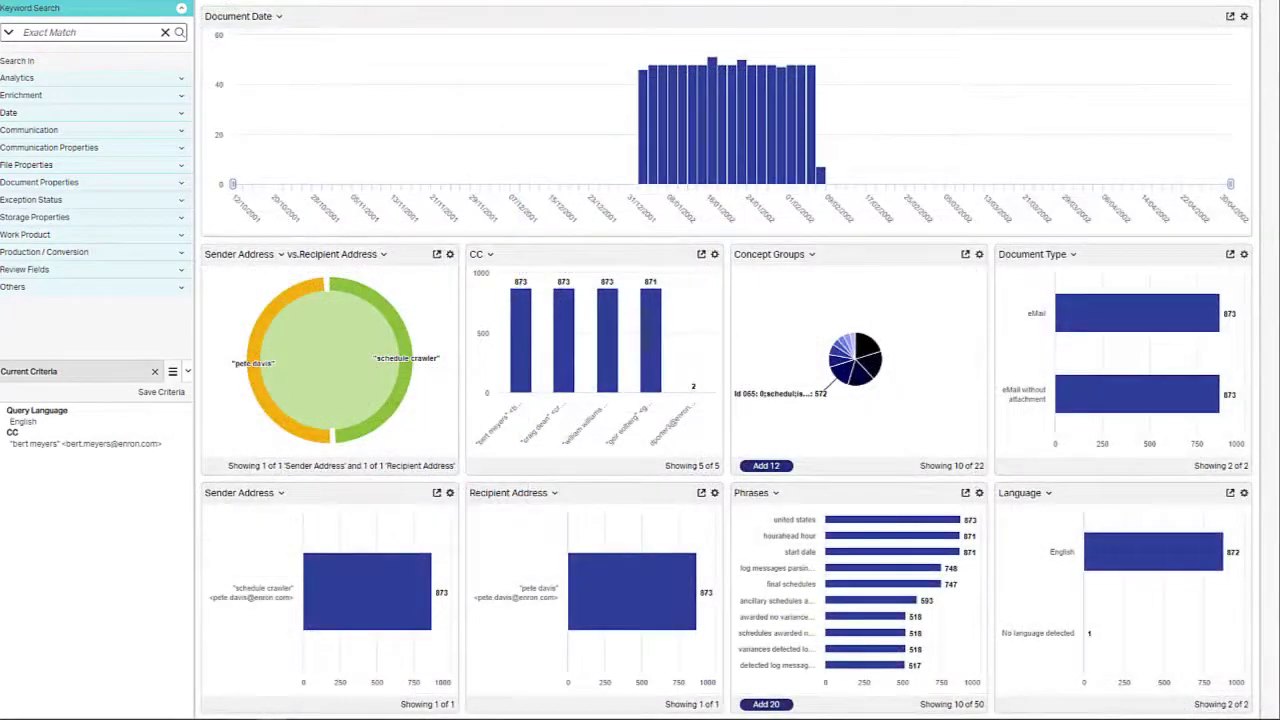
Inspect the CC chart at full size, return to the Visualizer overview and clear the current search criteria
mouse_move(533, 311)
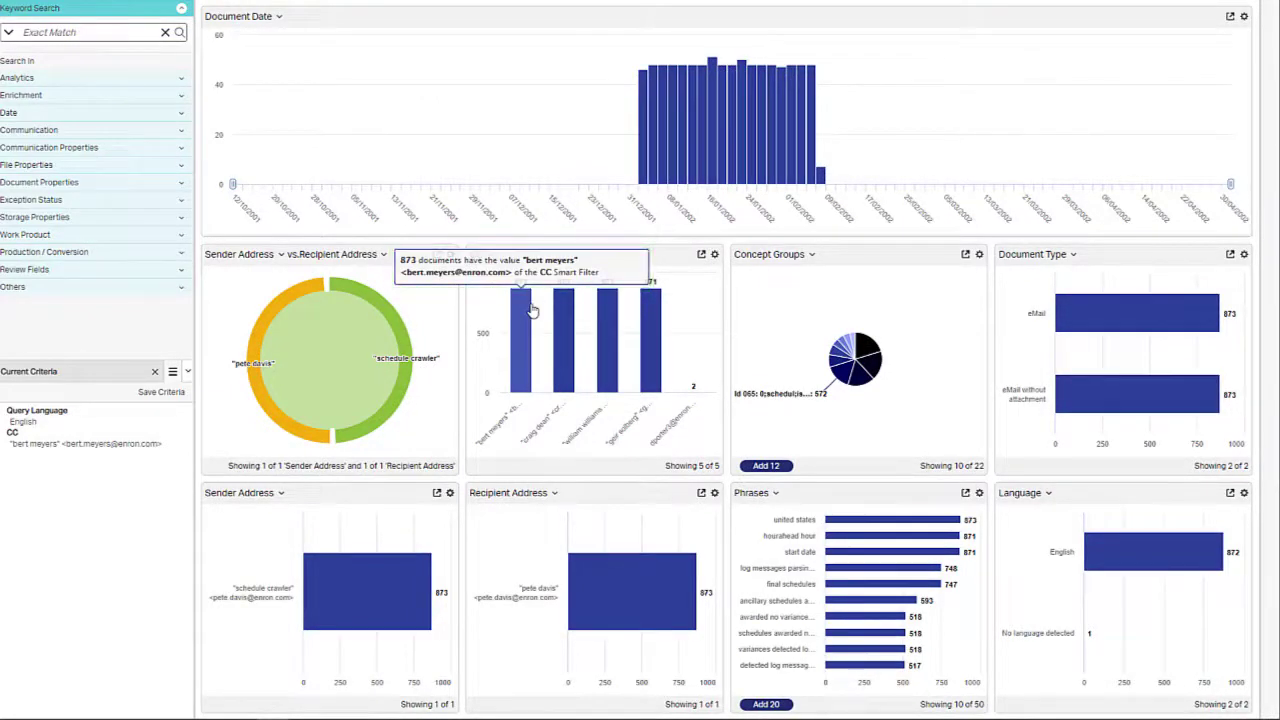
click(702, 256)
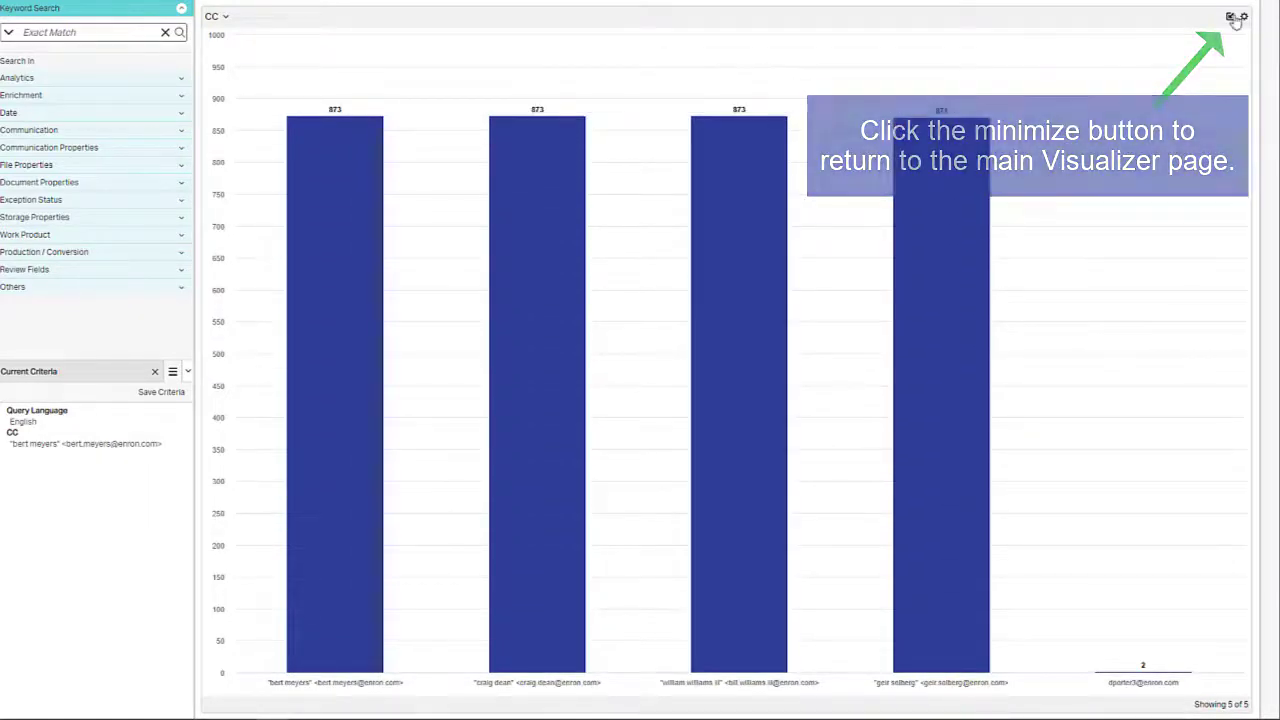
click(1231, 17)
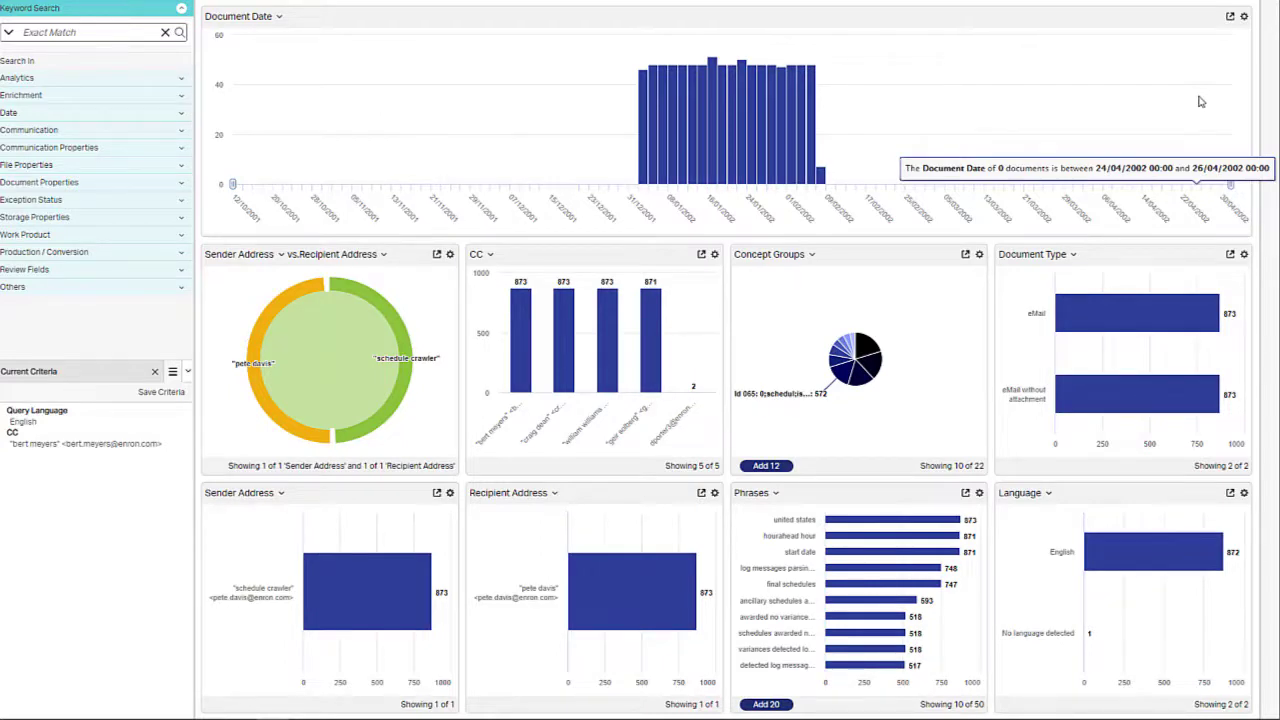
click(154, 372)
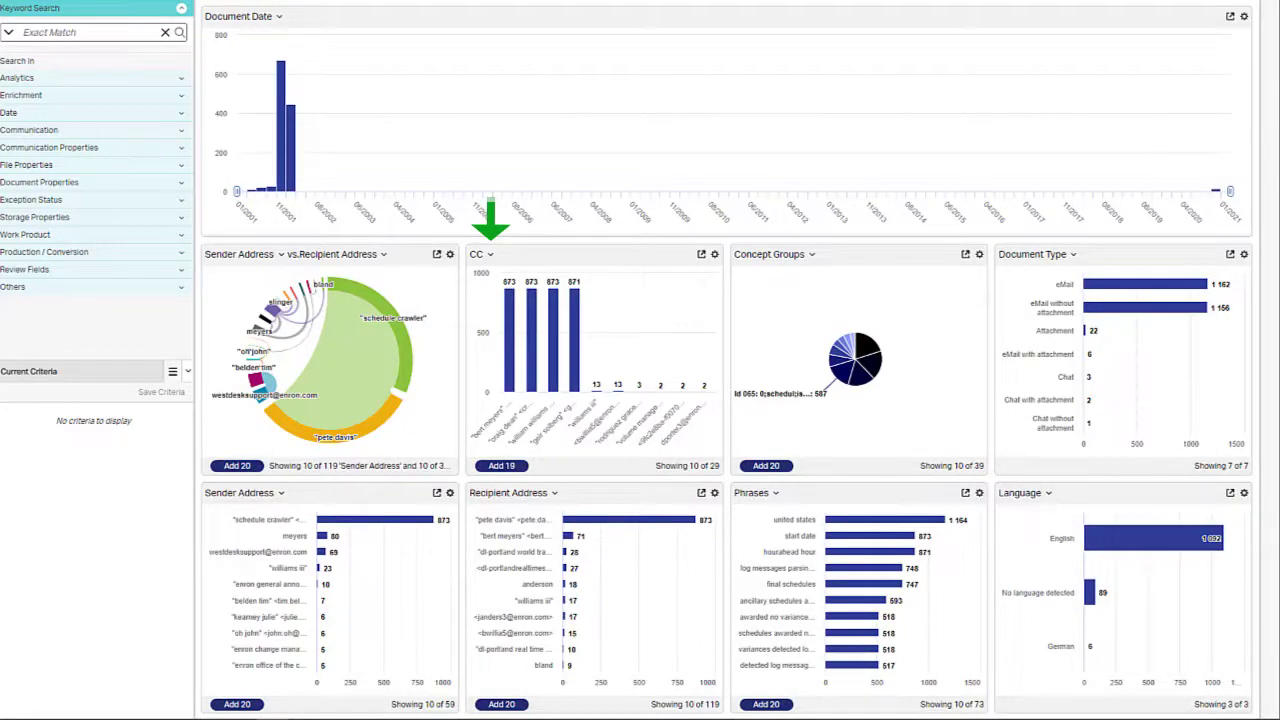
Change the CC chart to show Recipient Address as horizontal bars and save its visualization settings
click(487, 257)
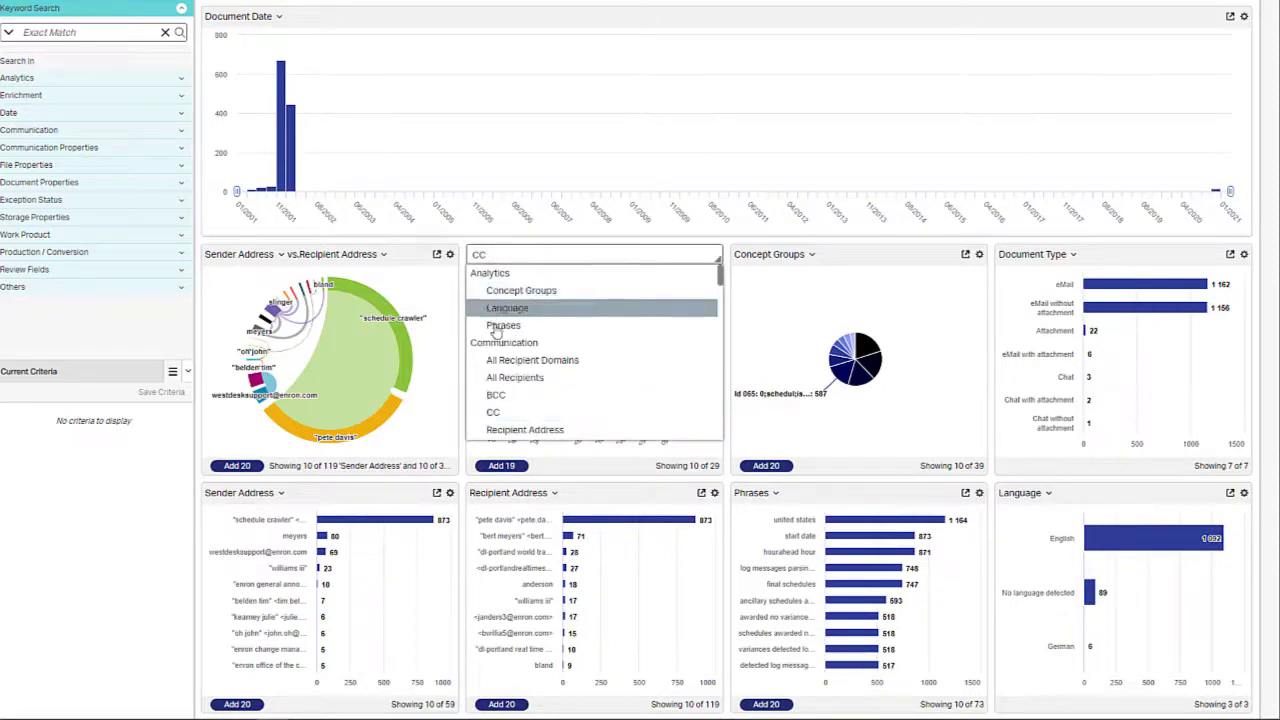
click(494, 429)
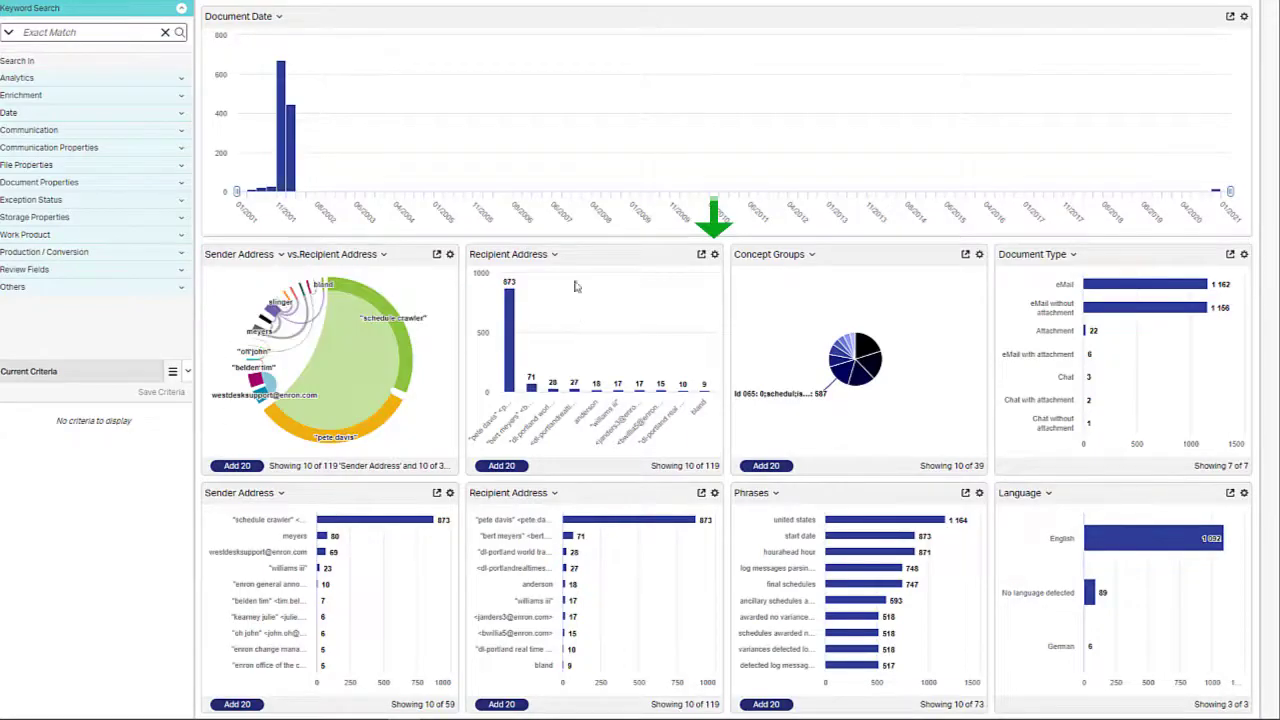
click(714, 256)
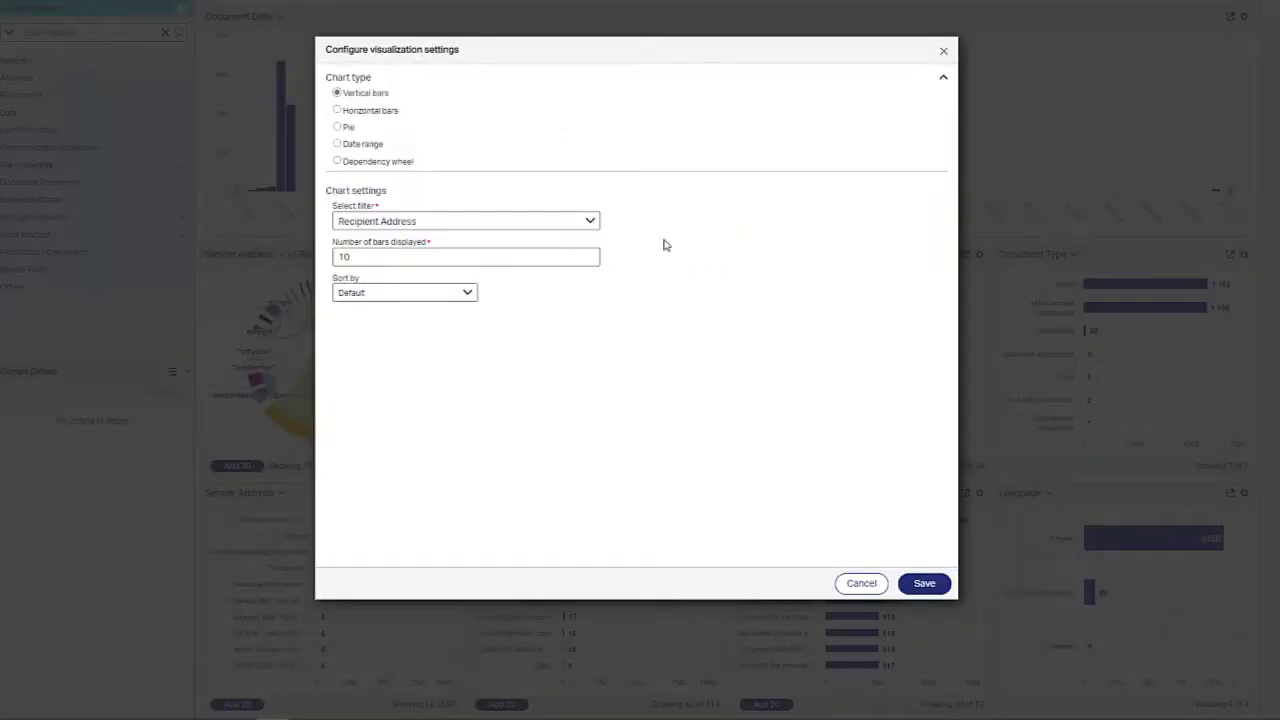
click(362, 110)
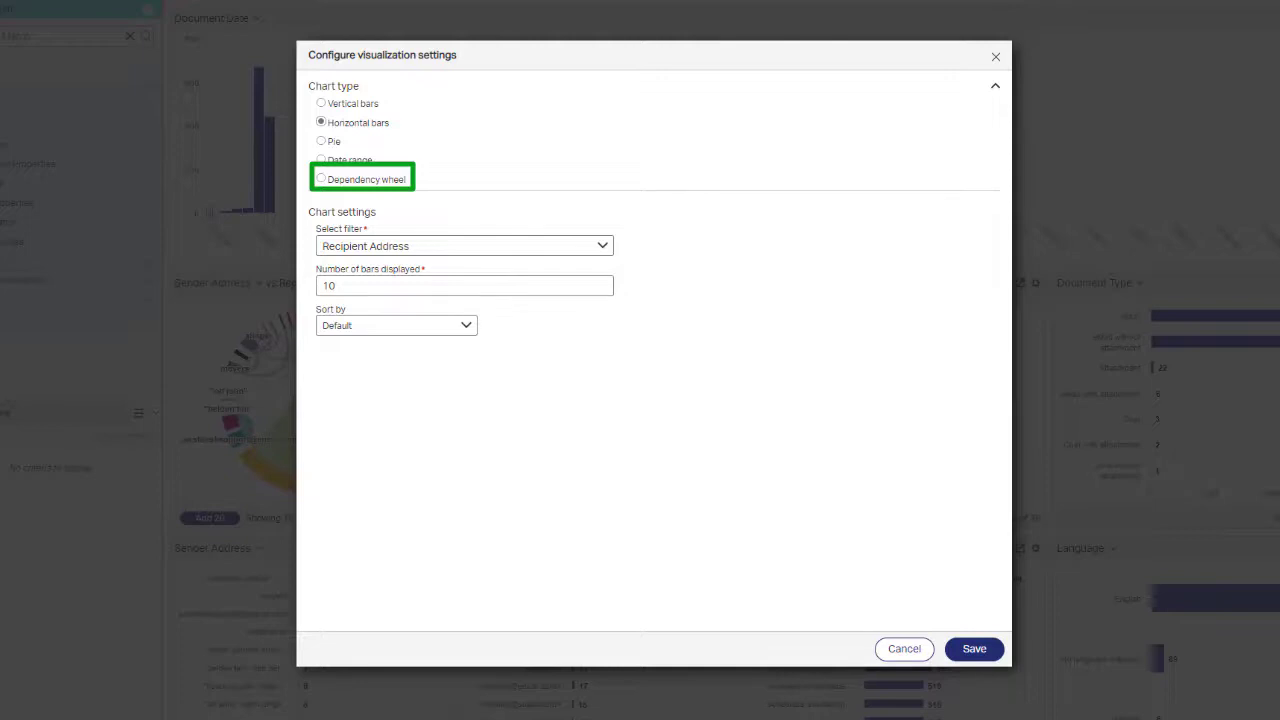
click(970, 649)
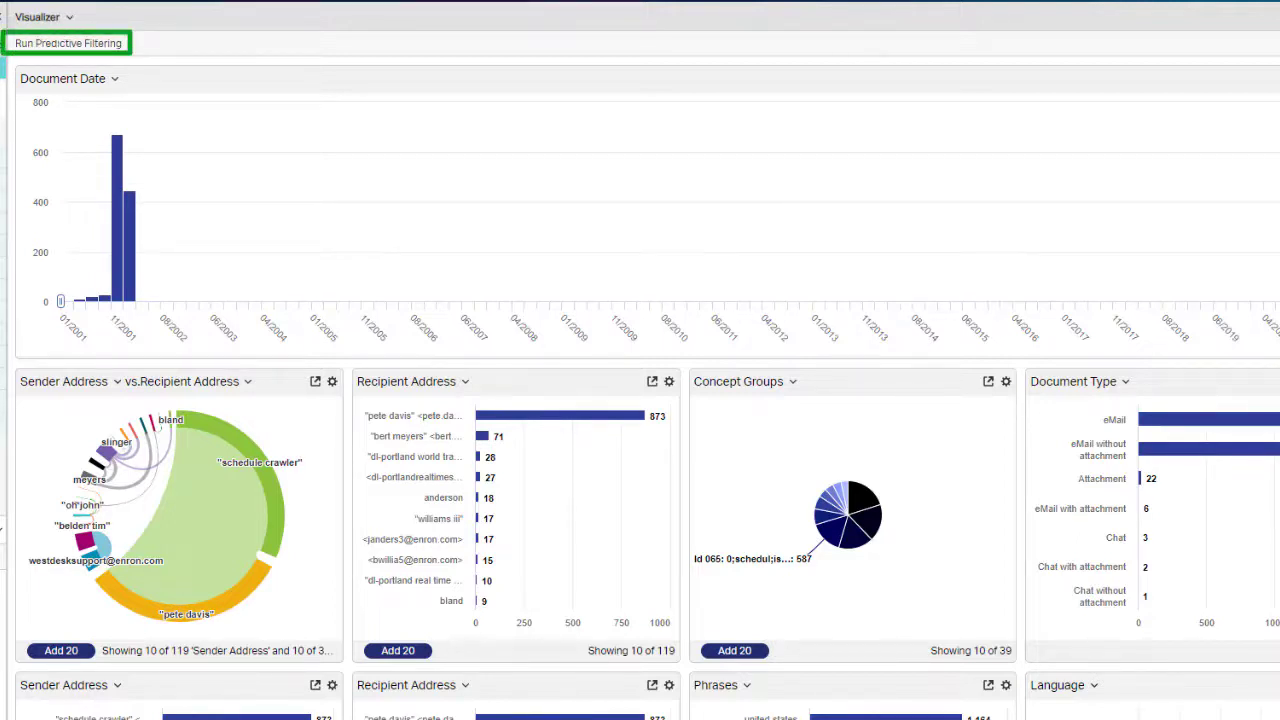
Run predictive filtering with Responsiveness as the predicted field and Responsive as the predicted value
click(78, 44)
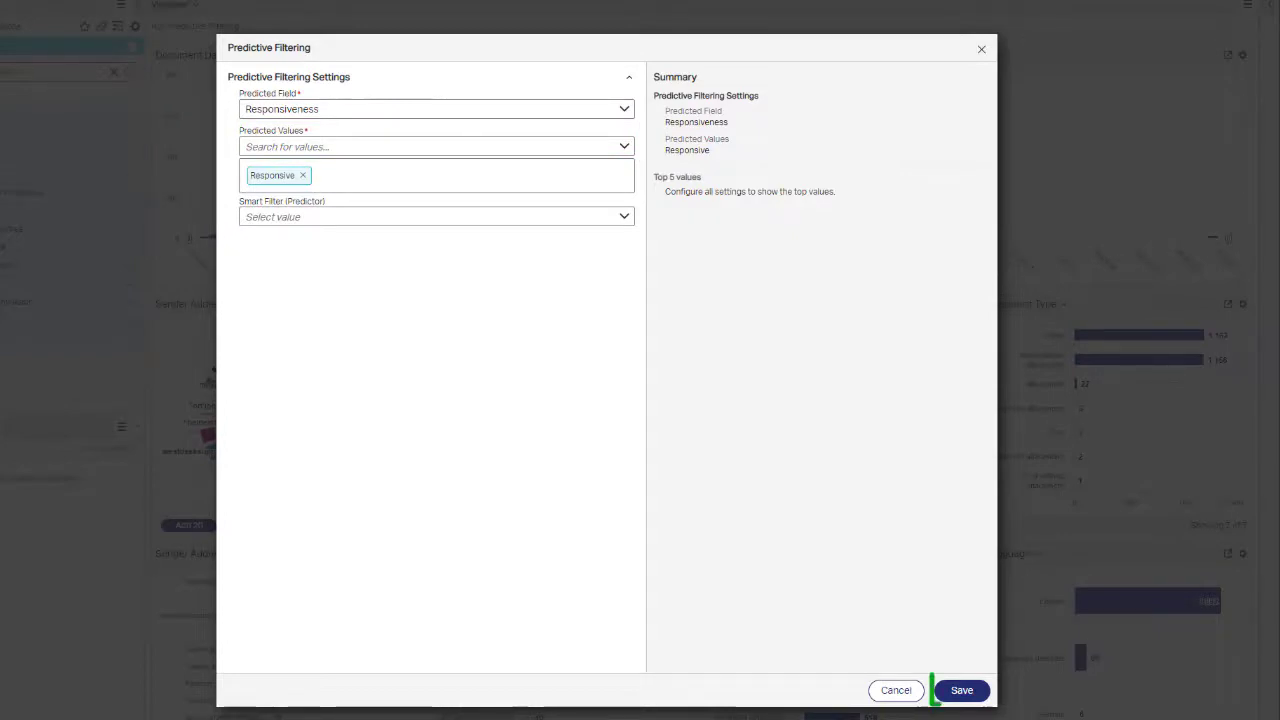
click(961, 690)
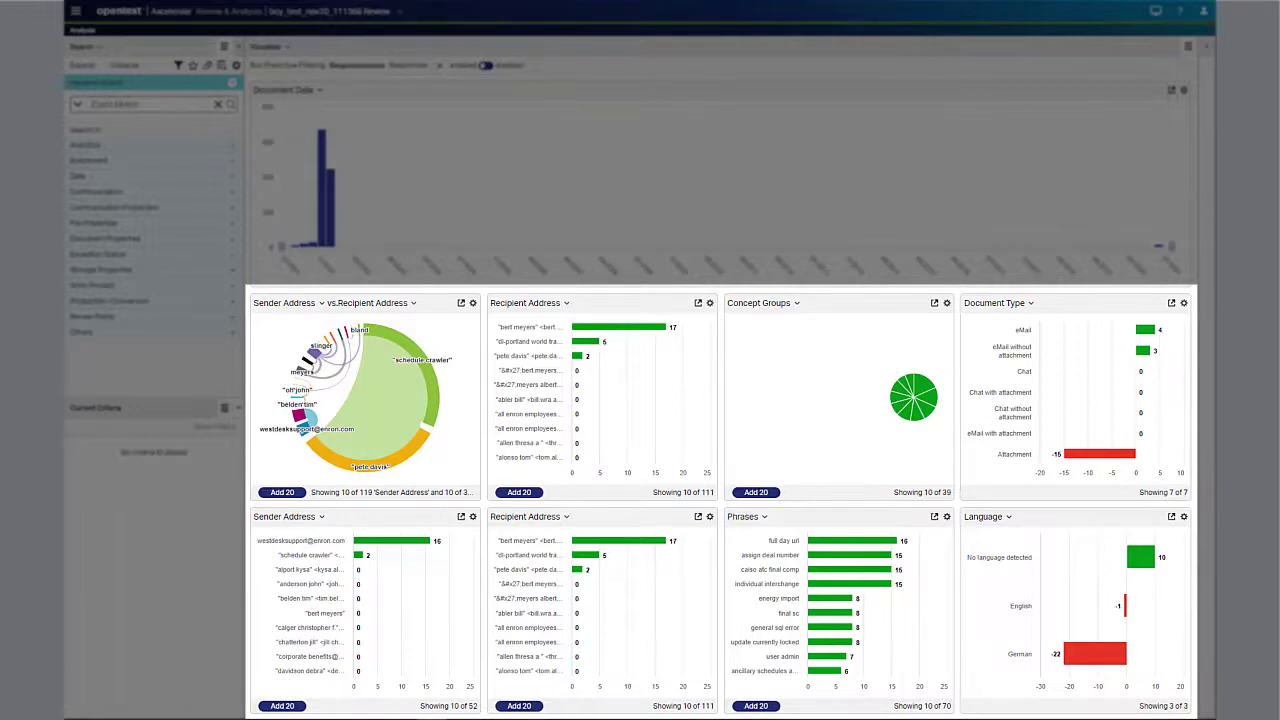
Check the top Recipient Address prediction and that chart's visualization settings without changing them, and switch predictive filtering off
mouse_move(594, 334)
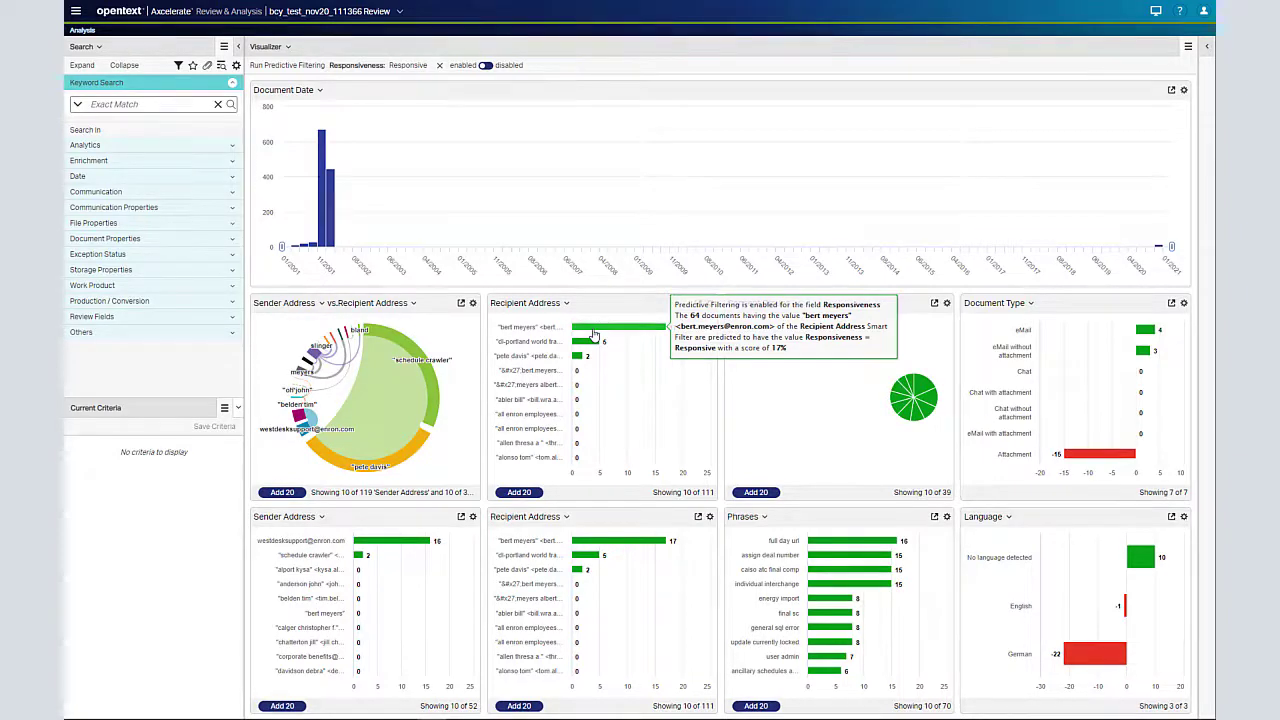
click(710, 303)
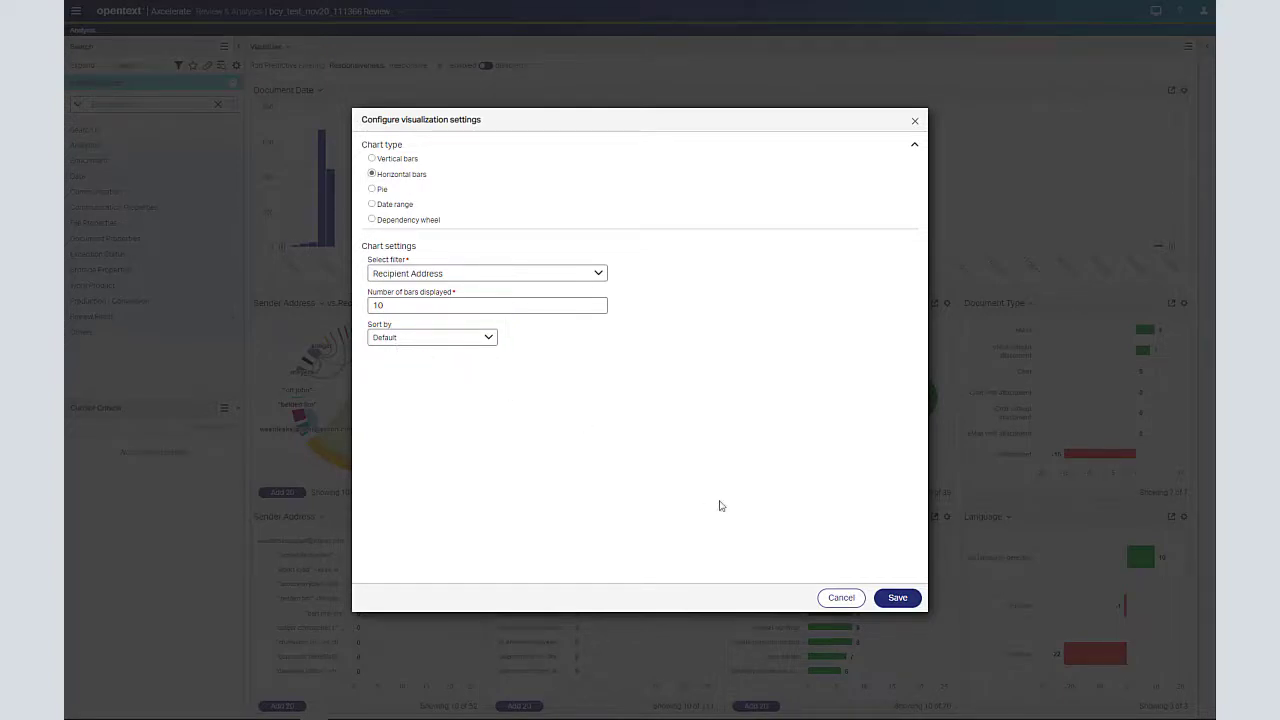
click(842, 597)
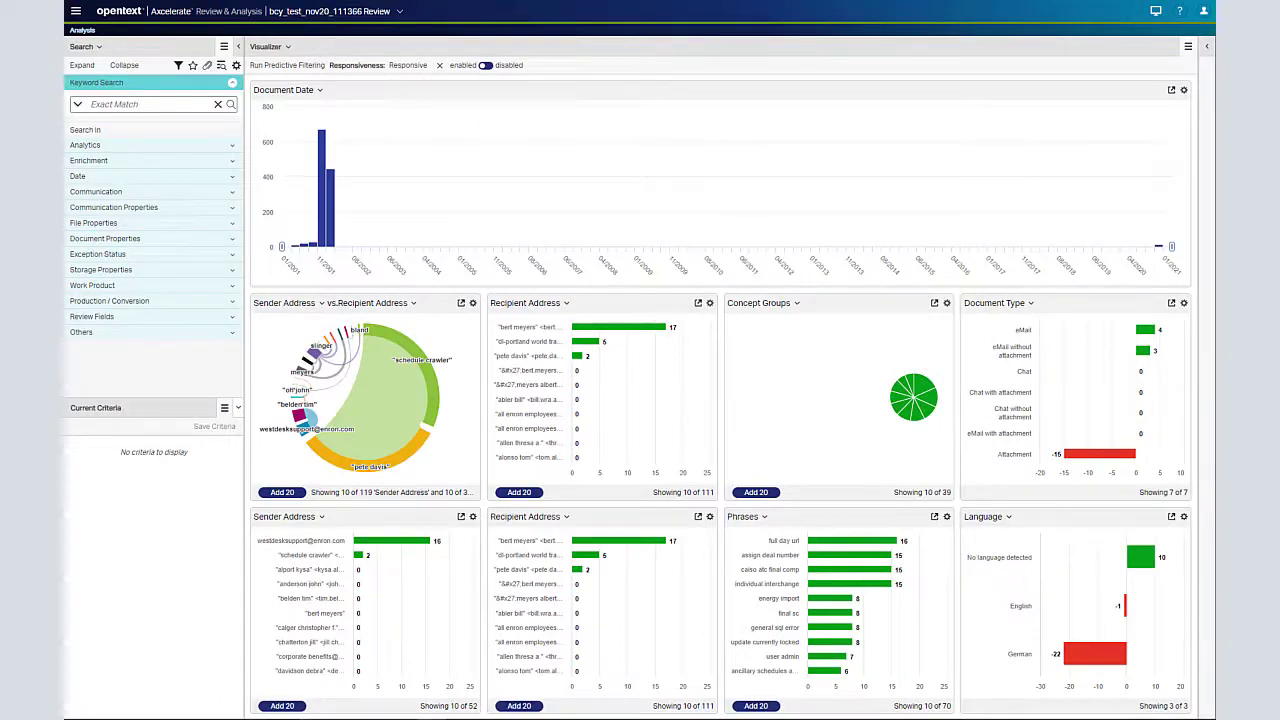
click(487, 66)
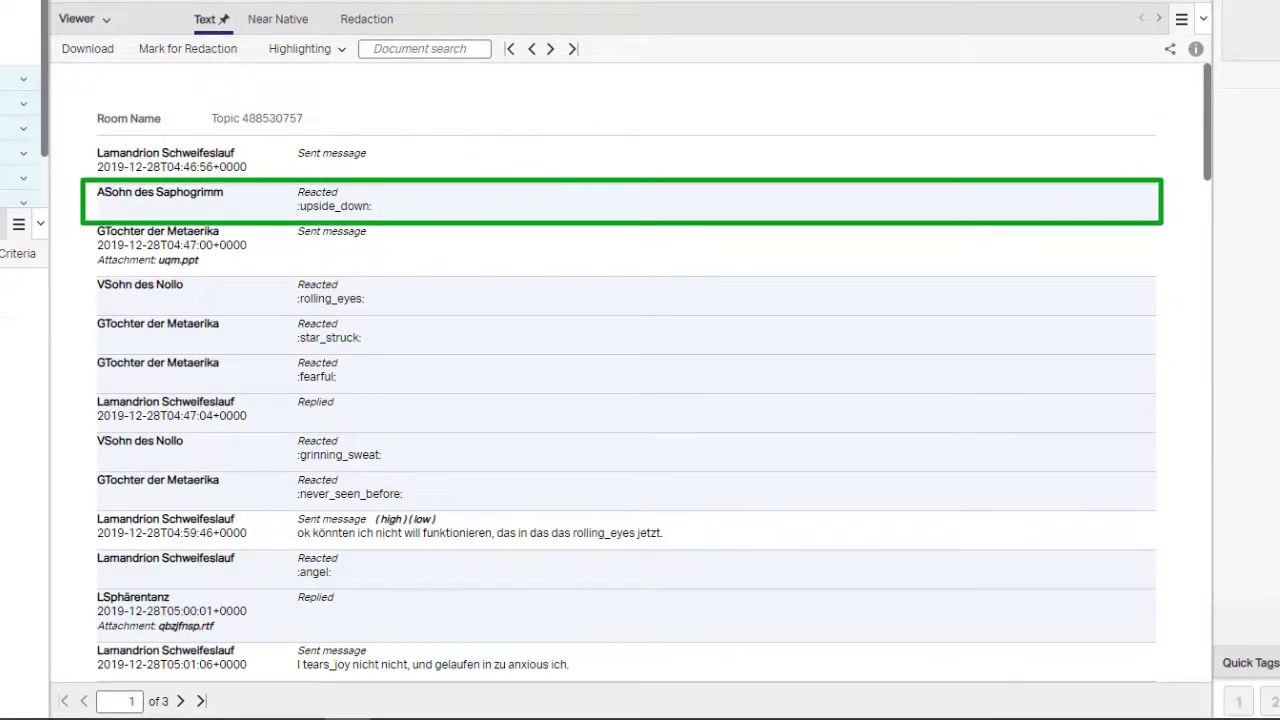
Read through the chat conversation in the text and near-native views, examining its replies, reactions, attachments and deleted messages
drag(1209, 162, 1218, 296)
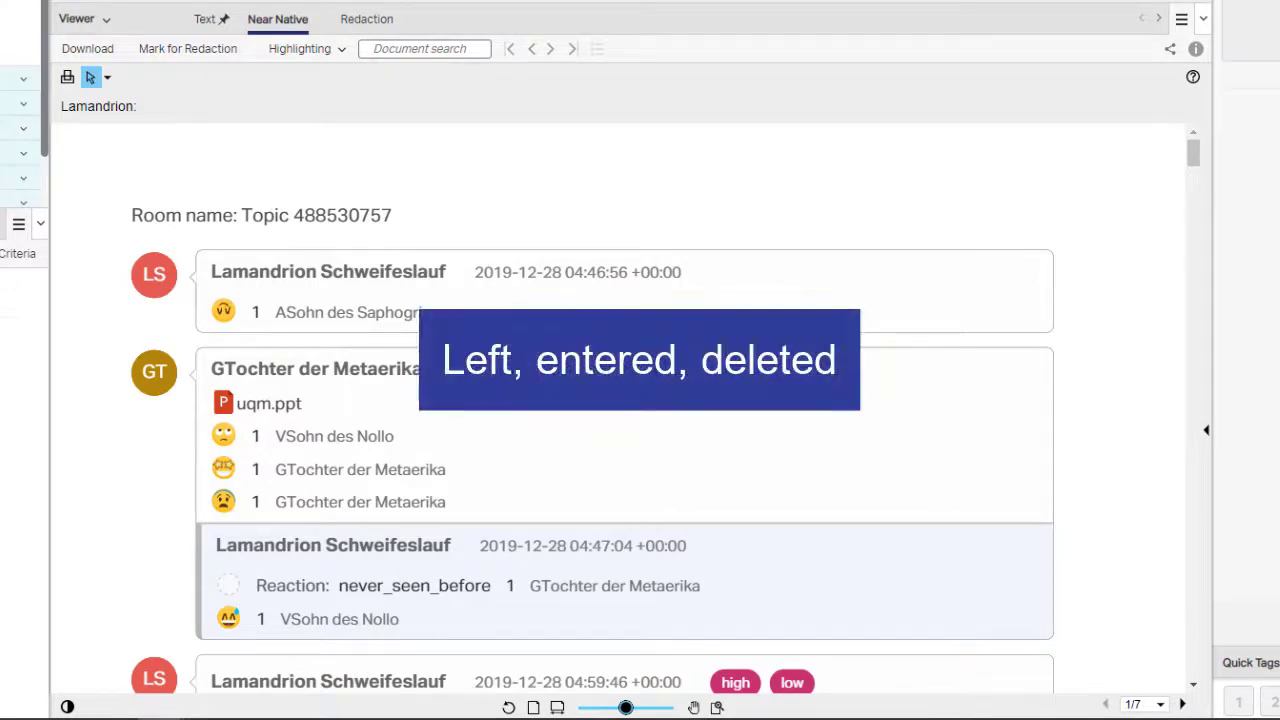
scroll(1090, 166, down, 10)
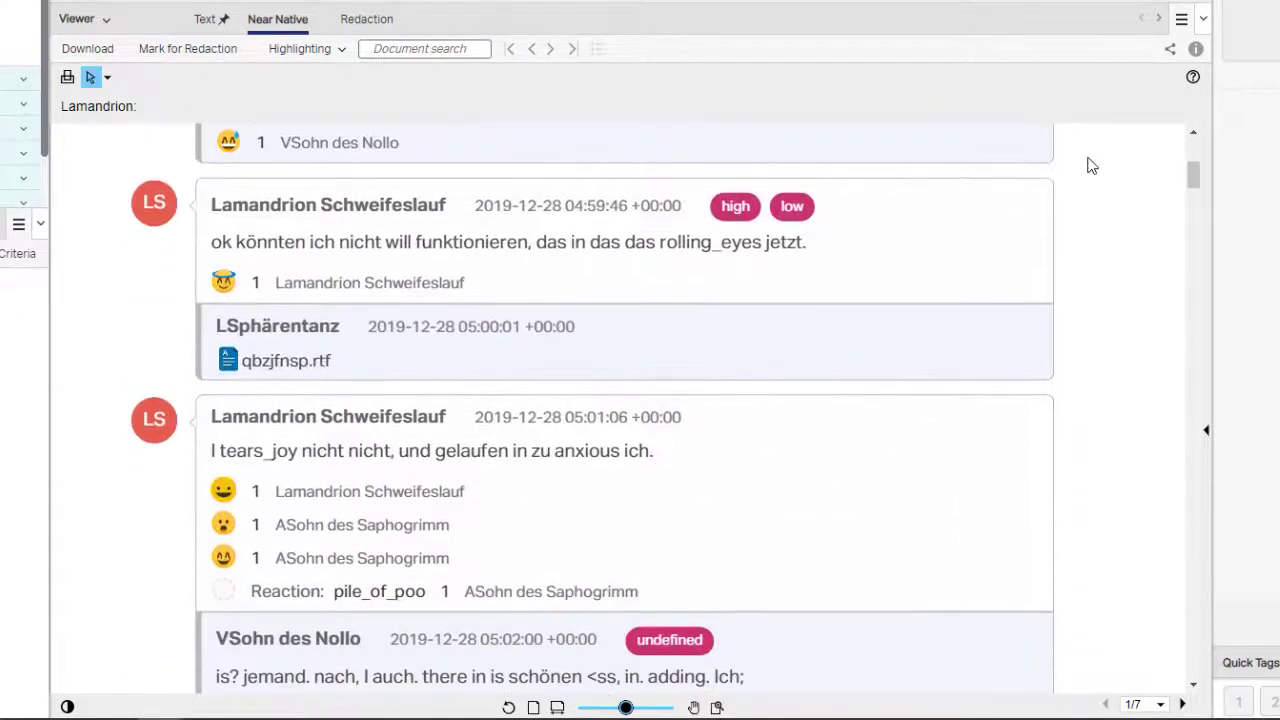
scroll(1090, 166, down, 2)
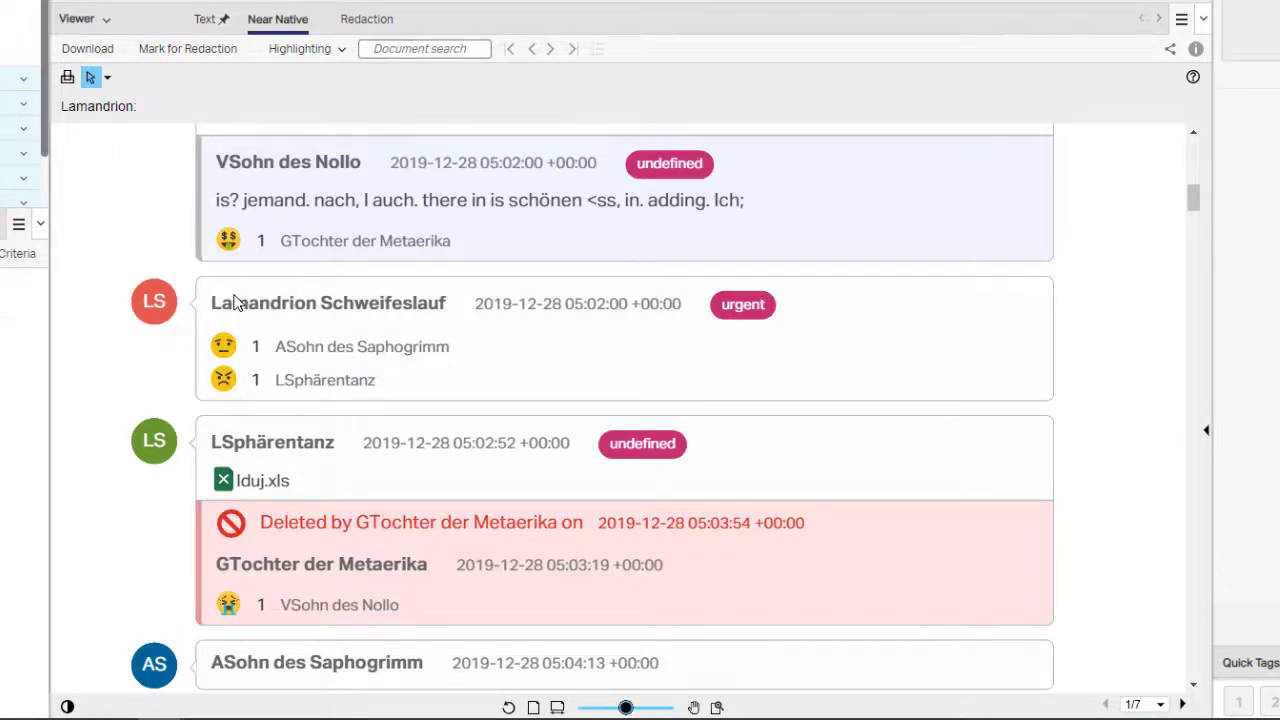
scroll(237, 303, down, 1)
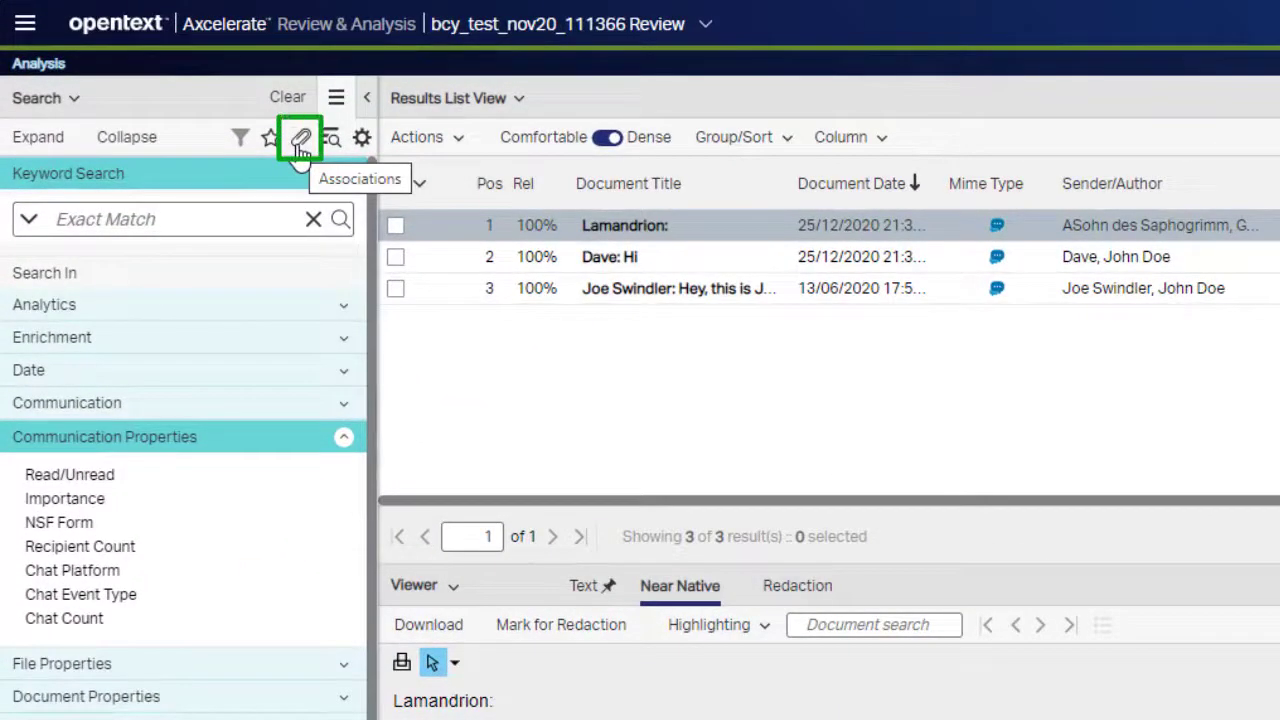
Expand the chat search results with the Families association
click(300, 140)
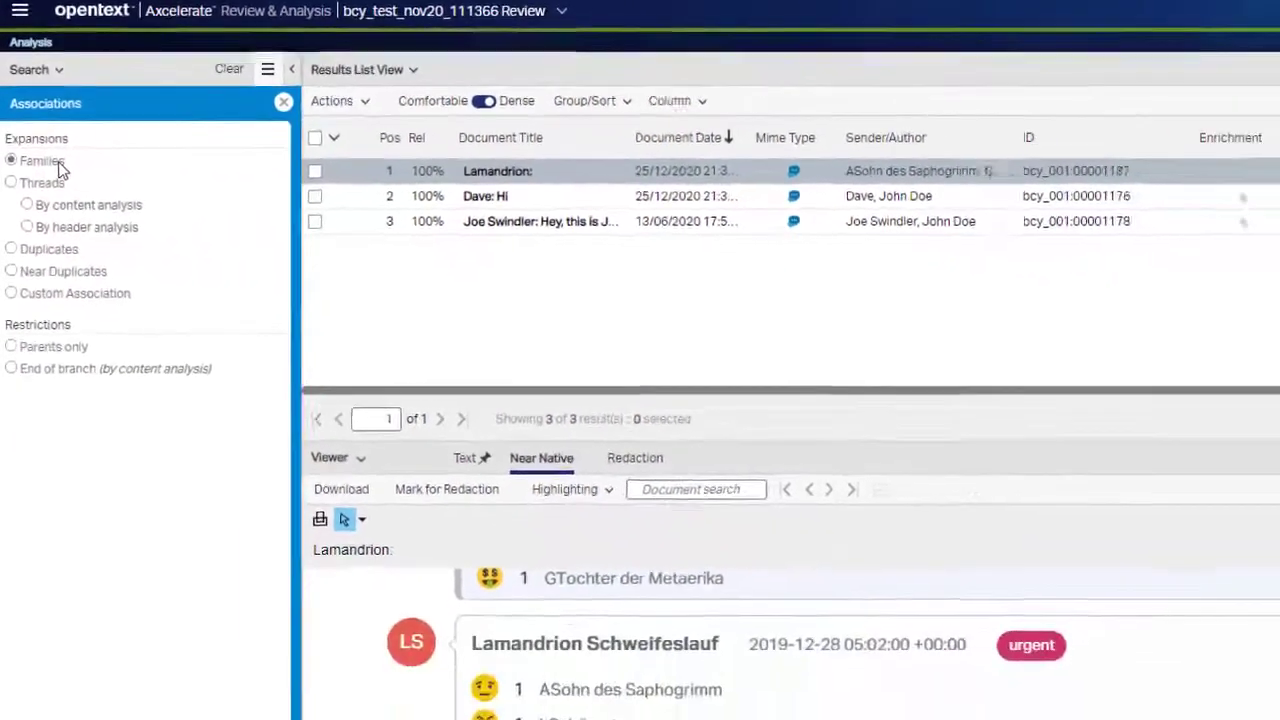
click(30, 200)
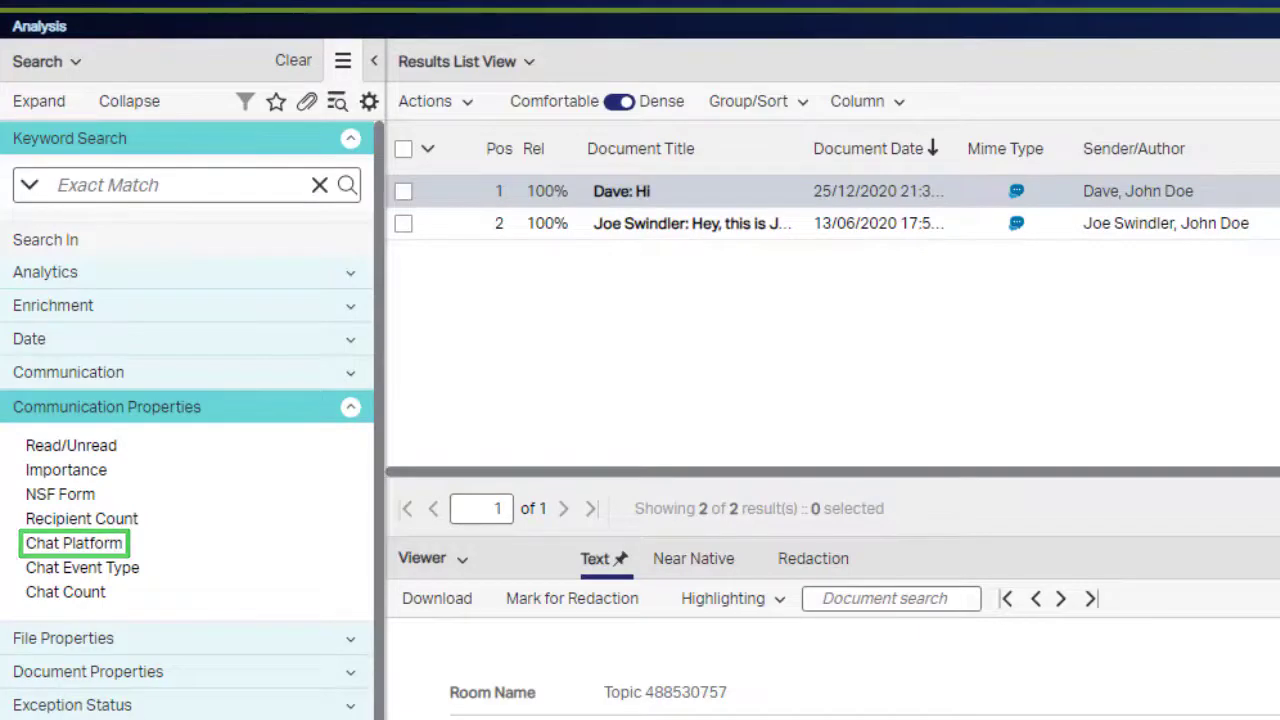
Examine the available values of the Chat Platform, Chat Event Type and Chat Count communication property filters
click(100, 545)
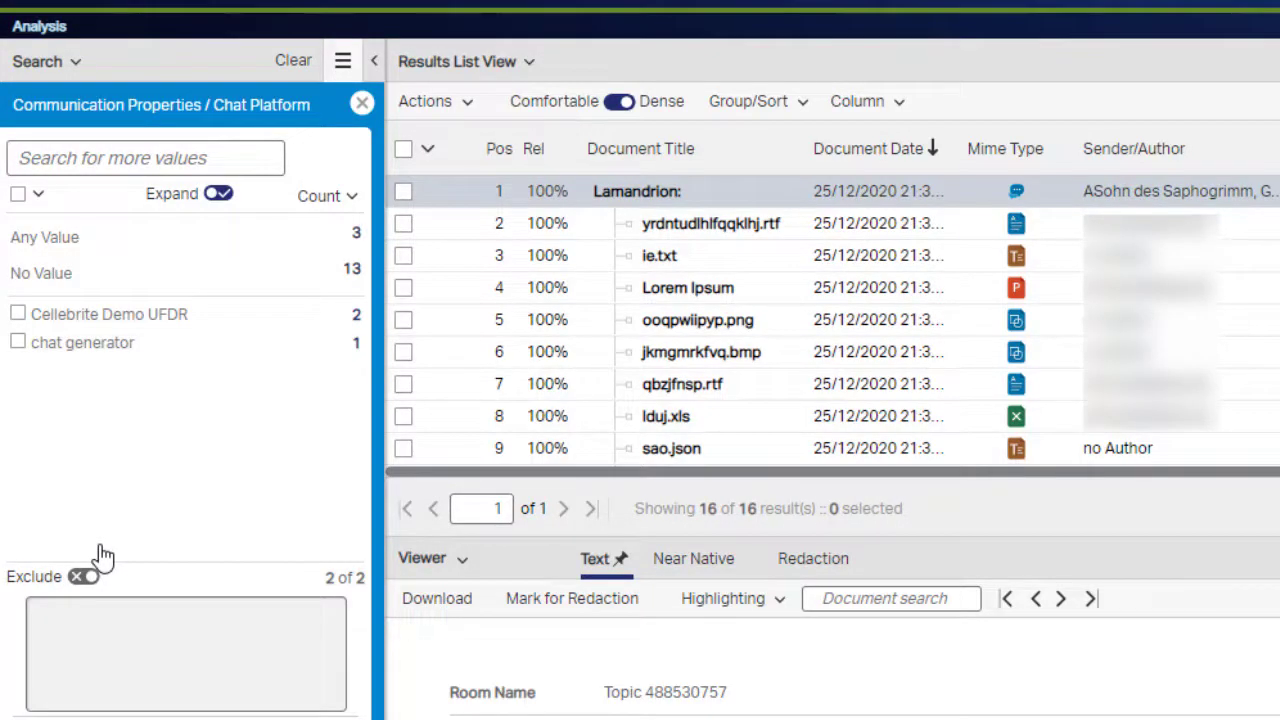
click(362, 104)
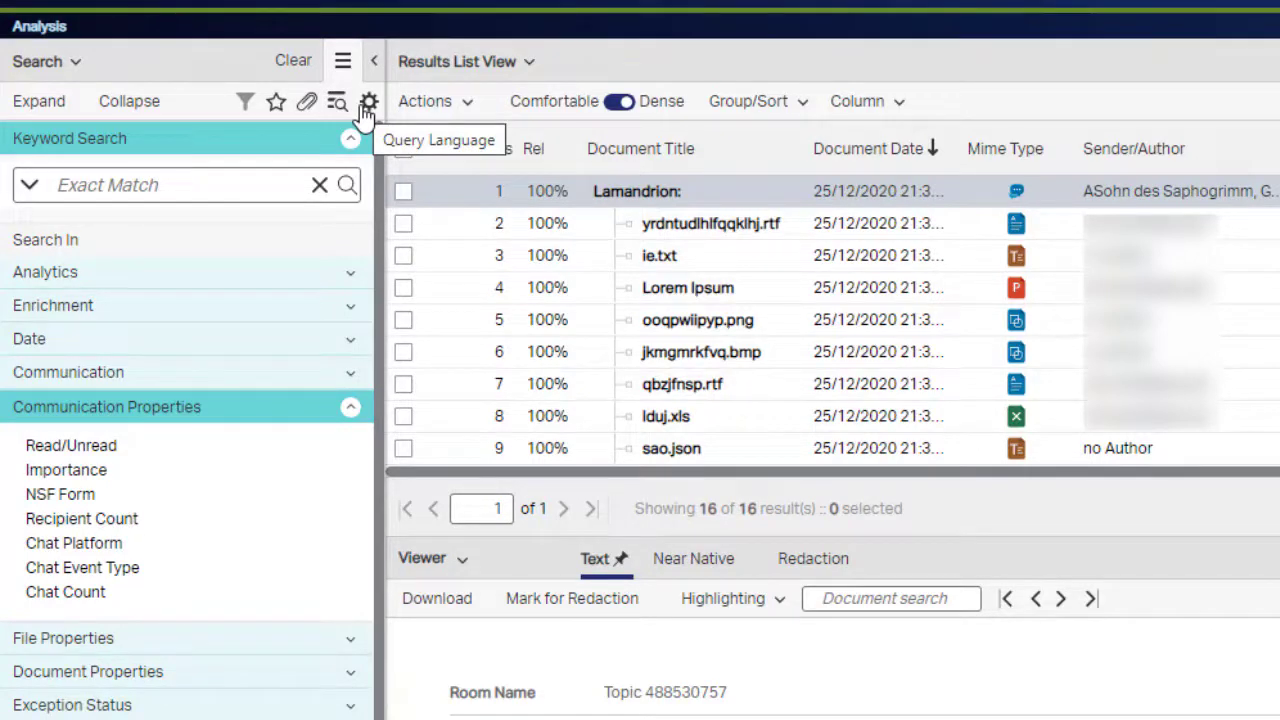
click(104, 572)
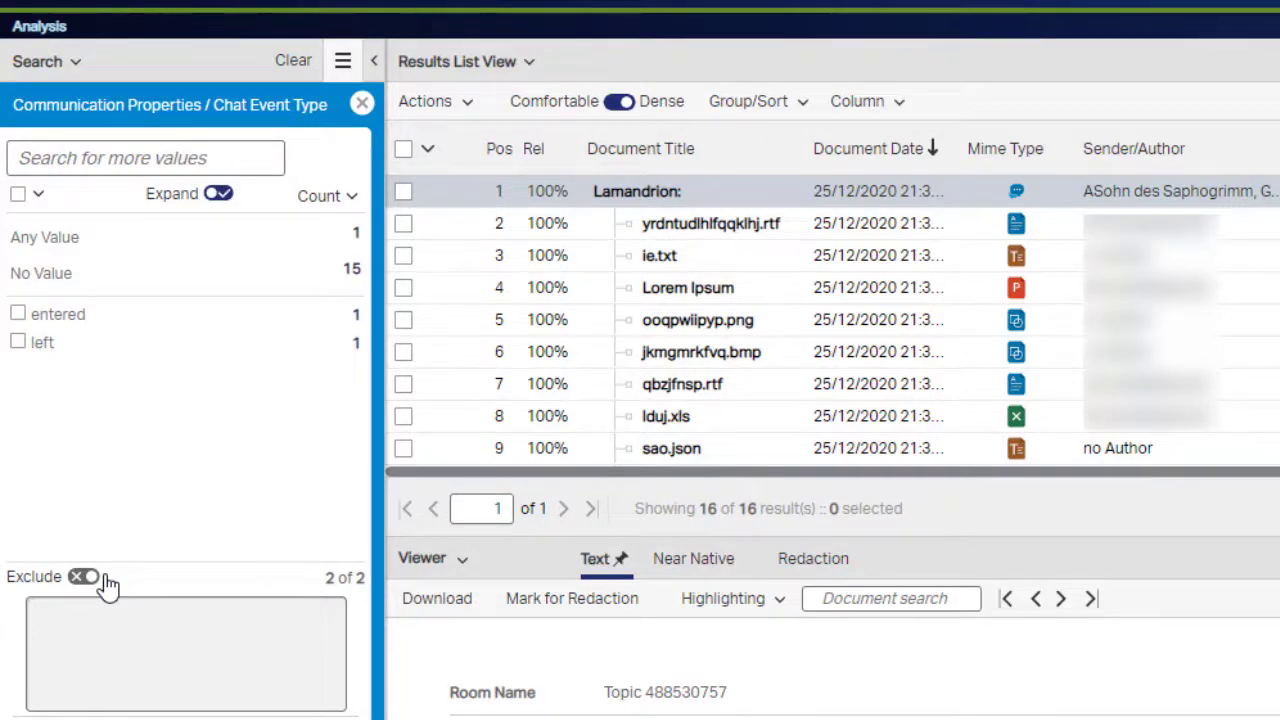
click(362, 104)
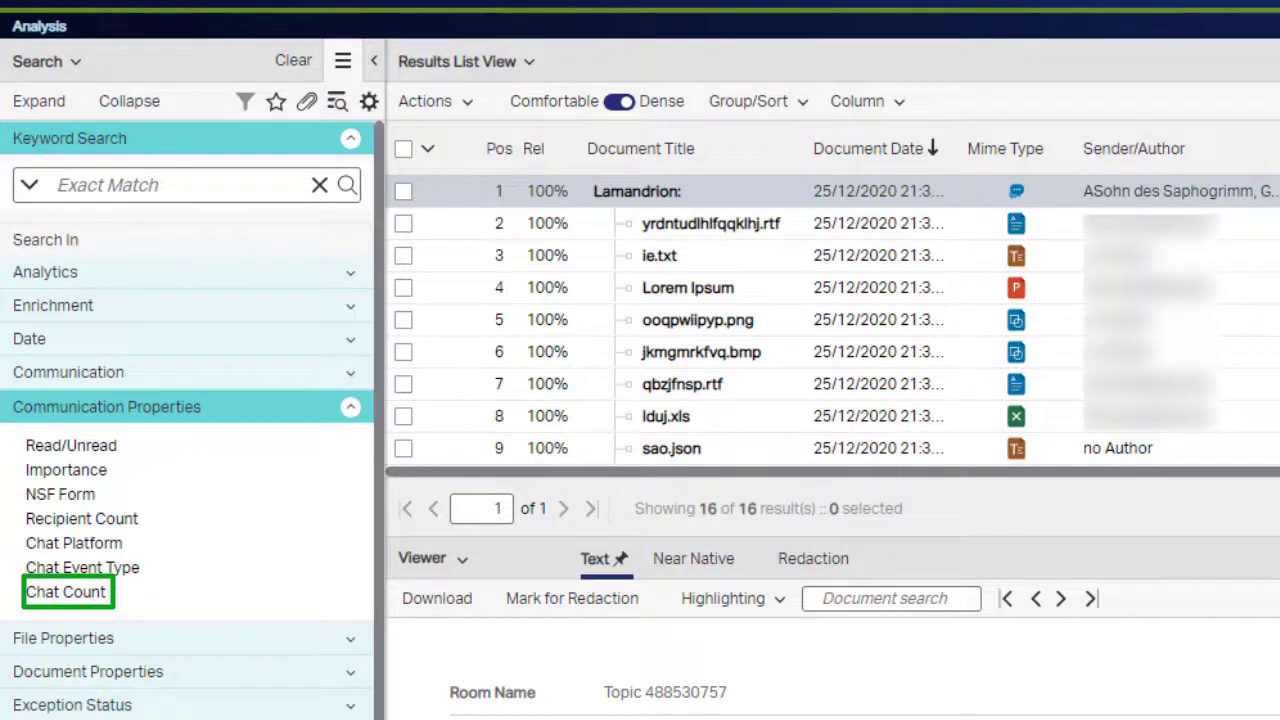
click(100, 593)
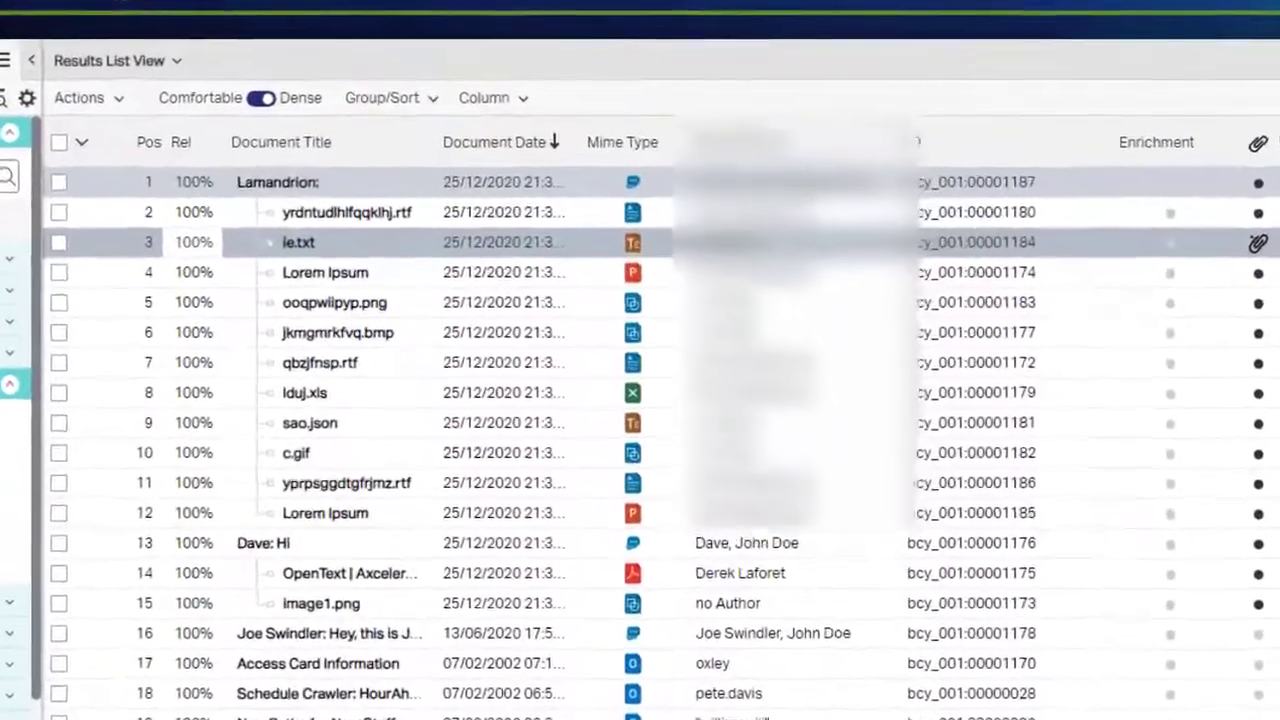
Generate a Batch Reviewer Productivity Report from the results list and name it January 2021 Report
click(77, 104)
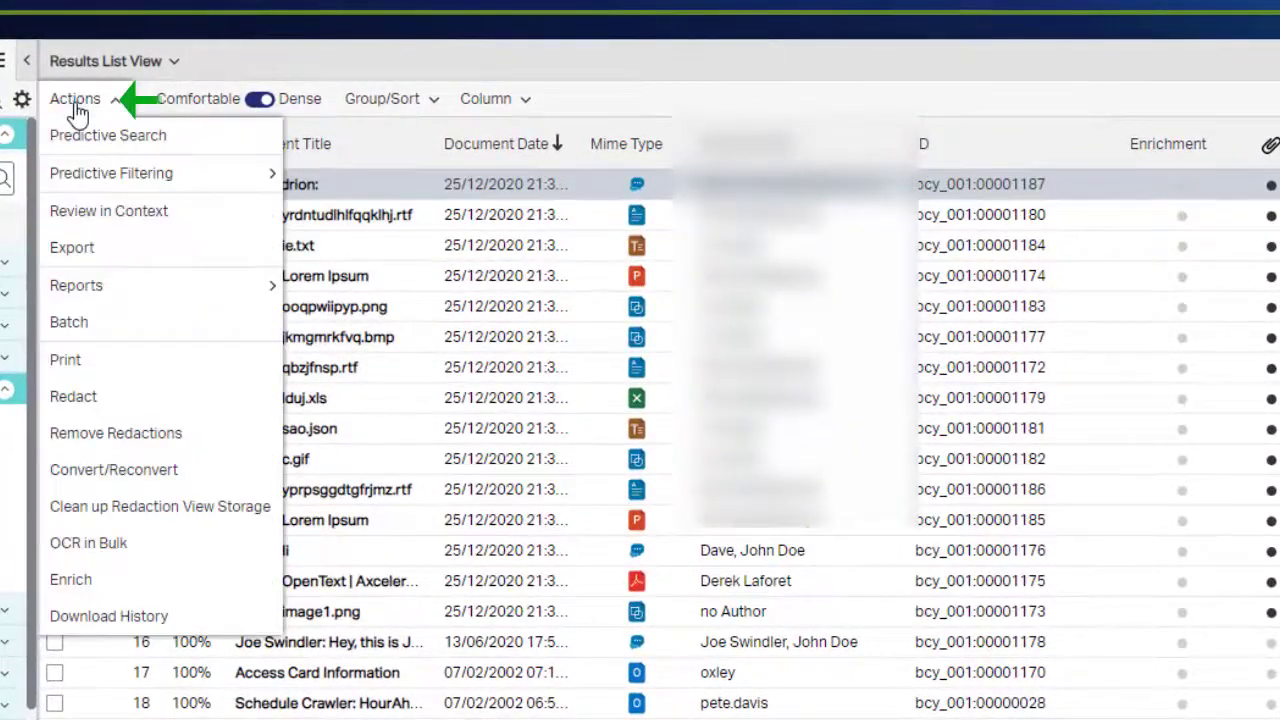
mouse_move(108, 288)
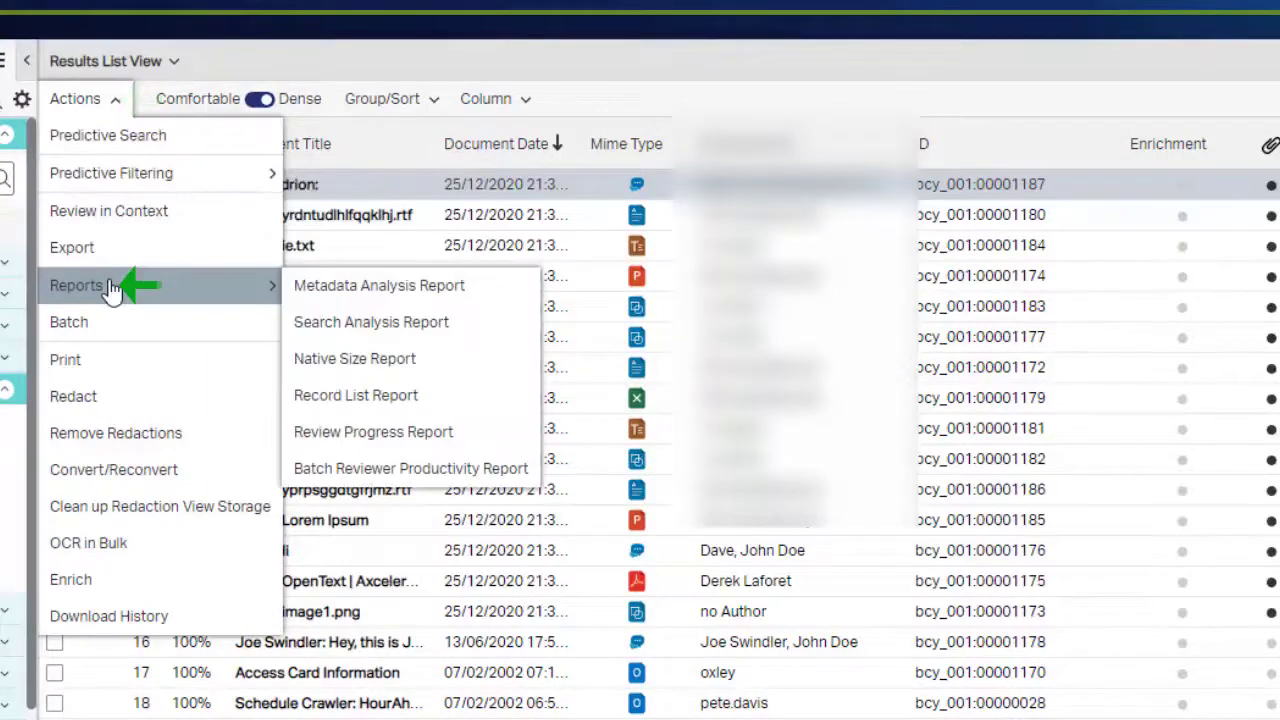
click(360, 470)
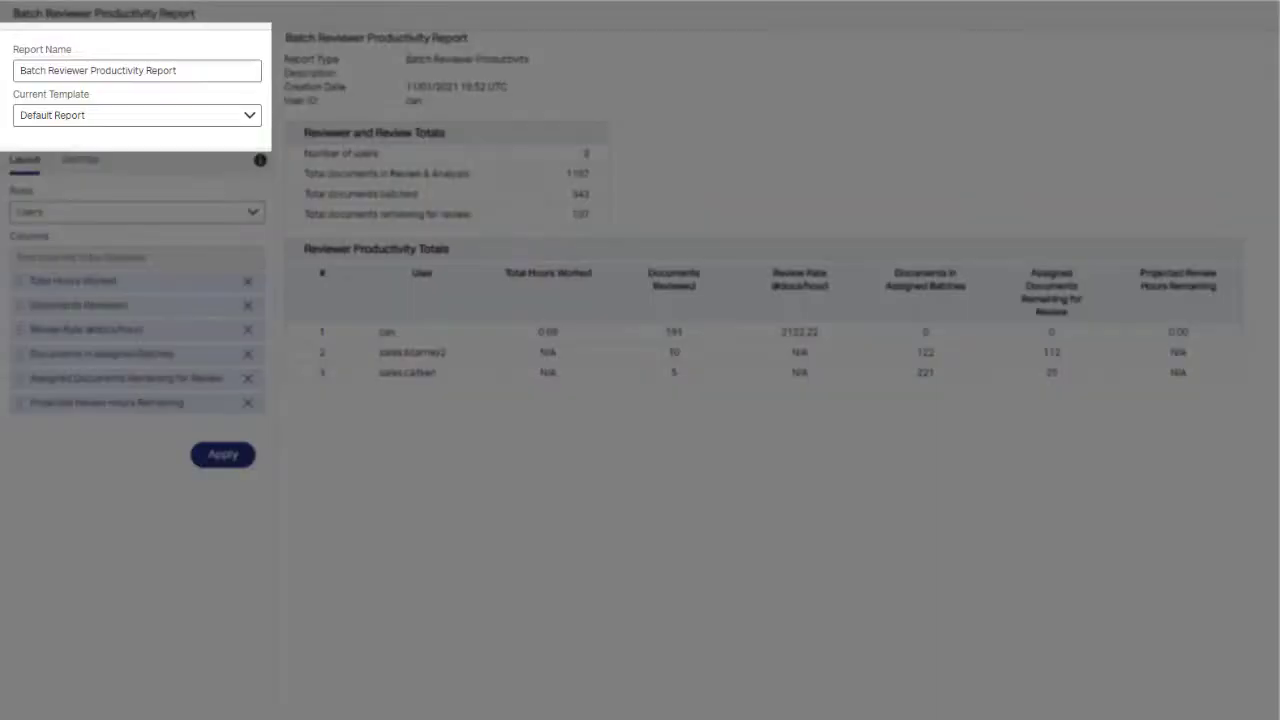
text(January 2021 Report)
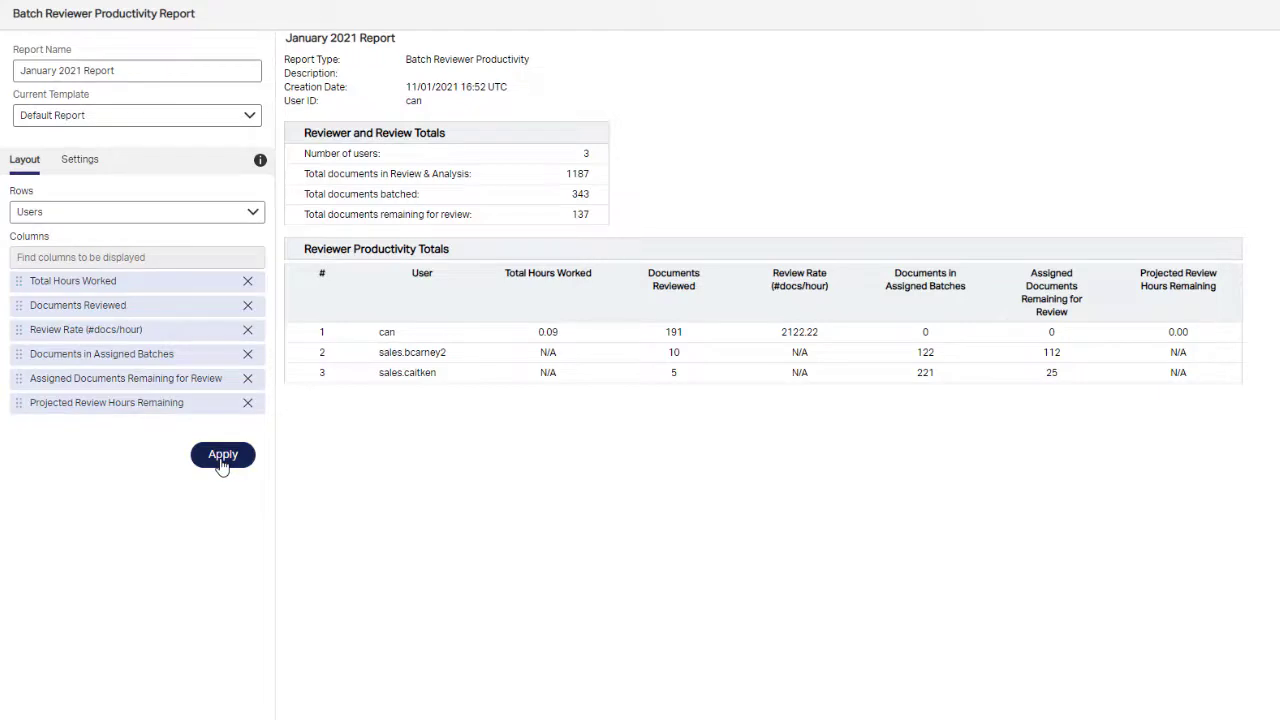
Apply the Batch Reviewer Productivity Report's column layout and share its new template with other users
click(222, 456)
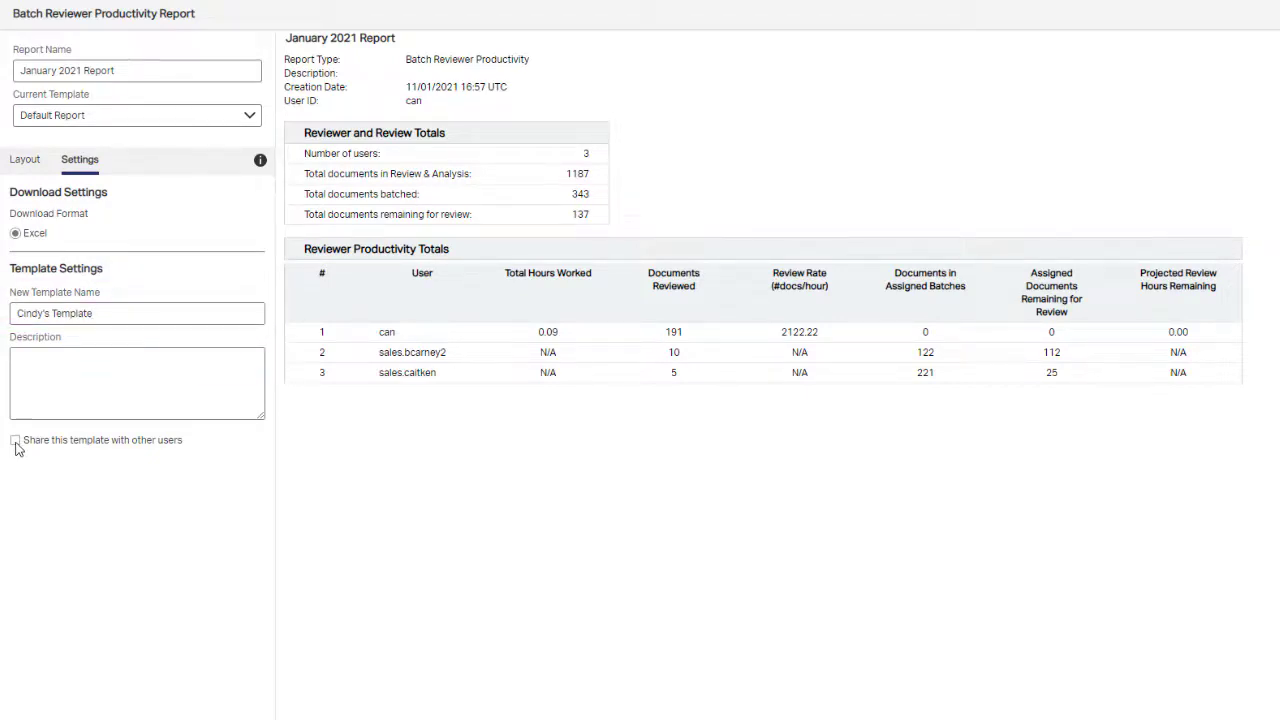
click(15, 442)
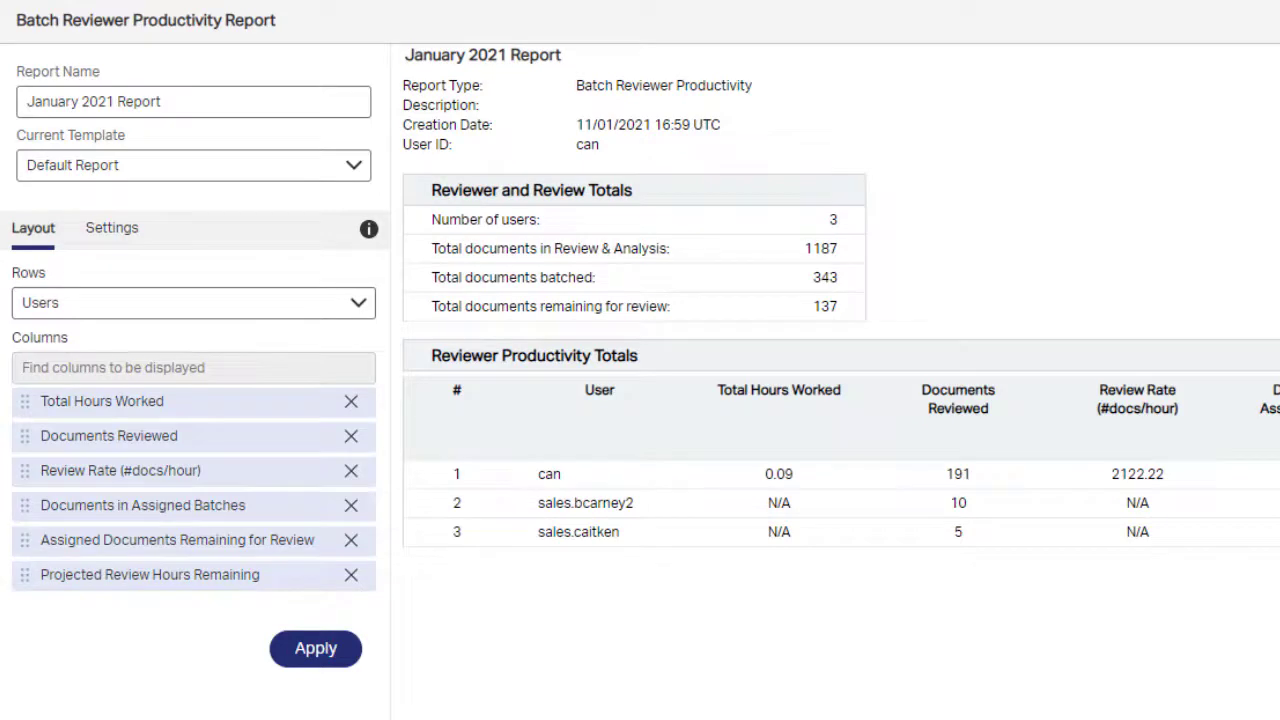
Switch the report from the Default Report to the newly saved user template and download the report
click(212, 170)
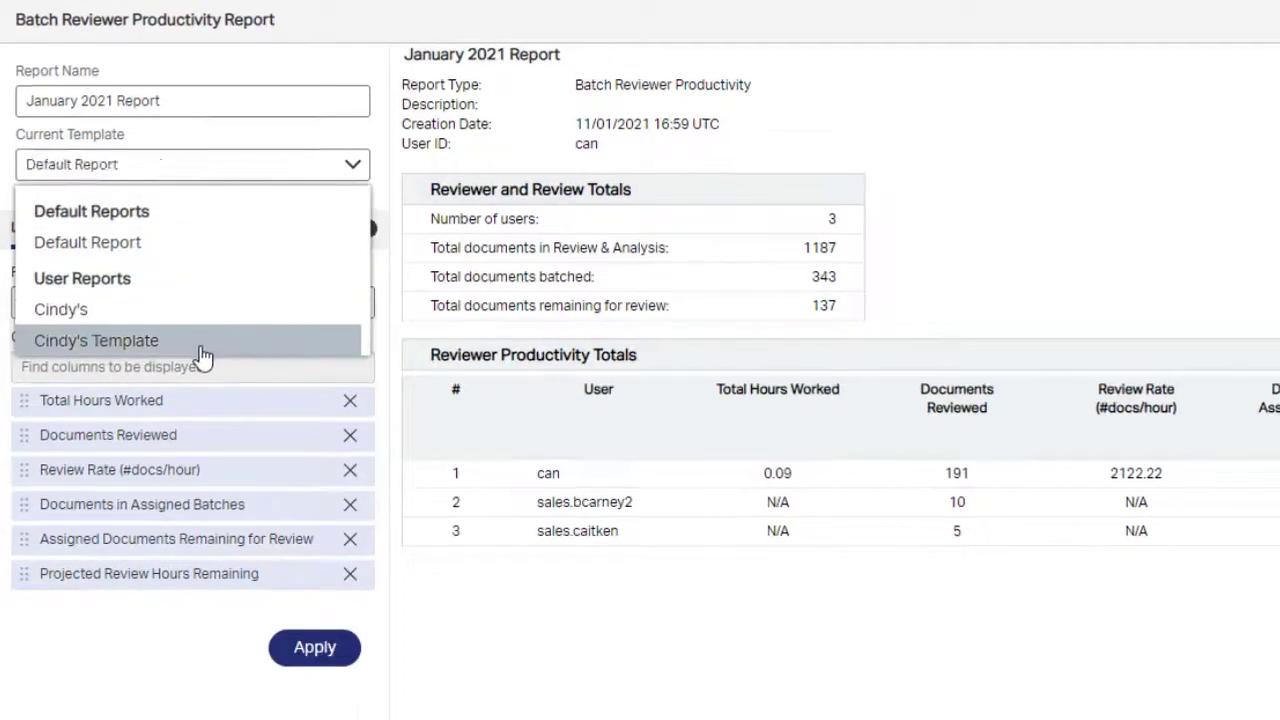
click(198, 343)
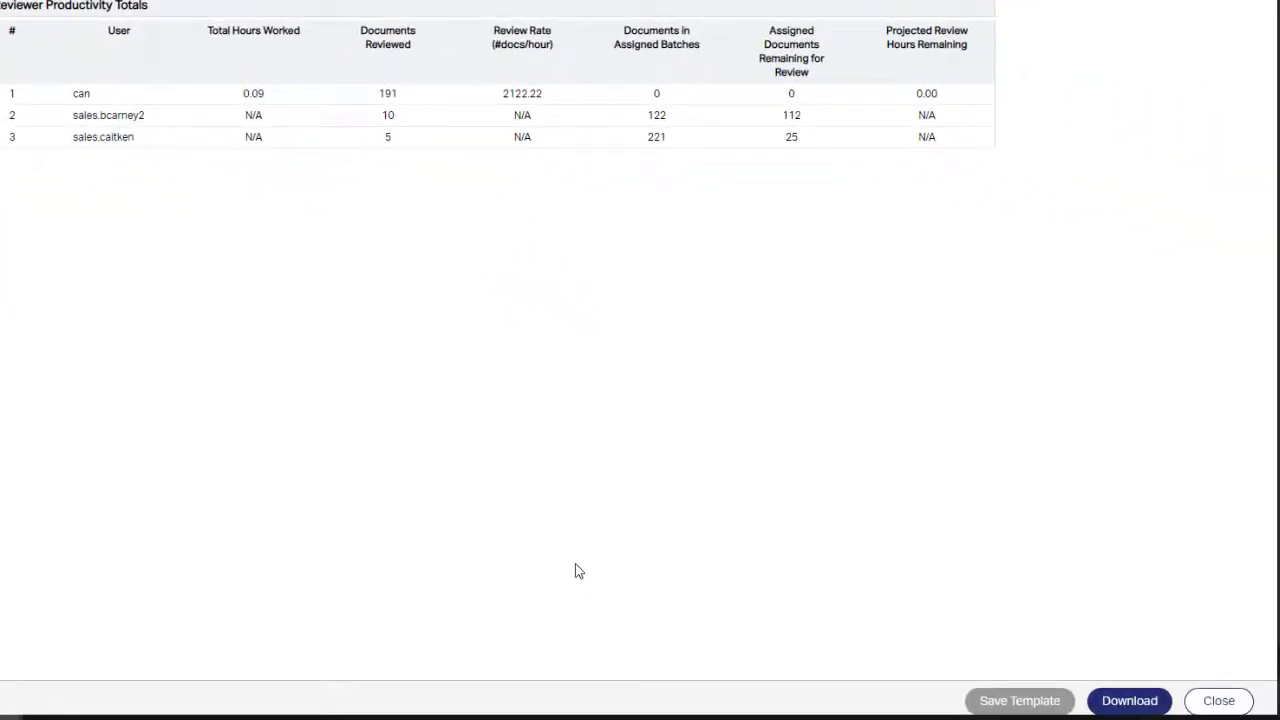
click(1141, 703)
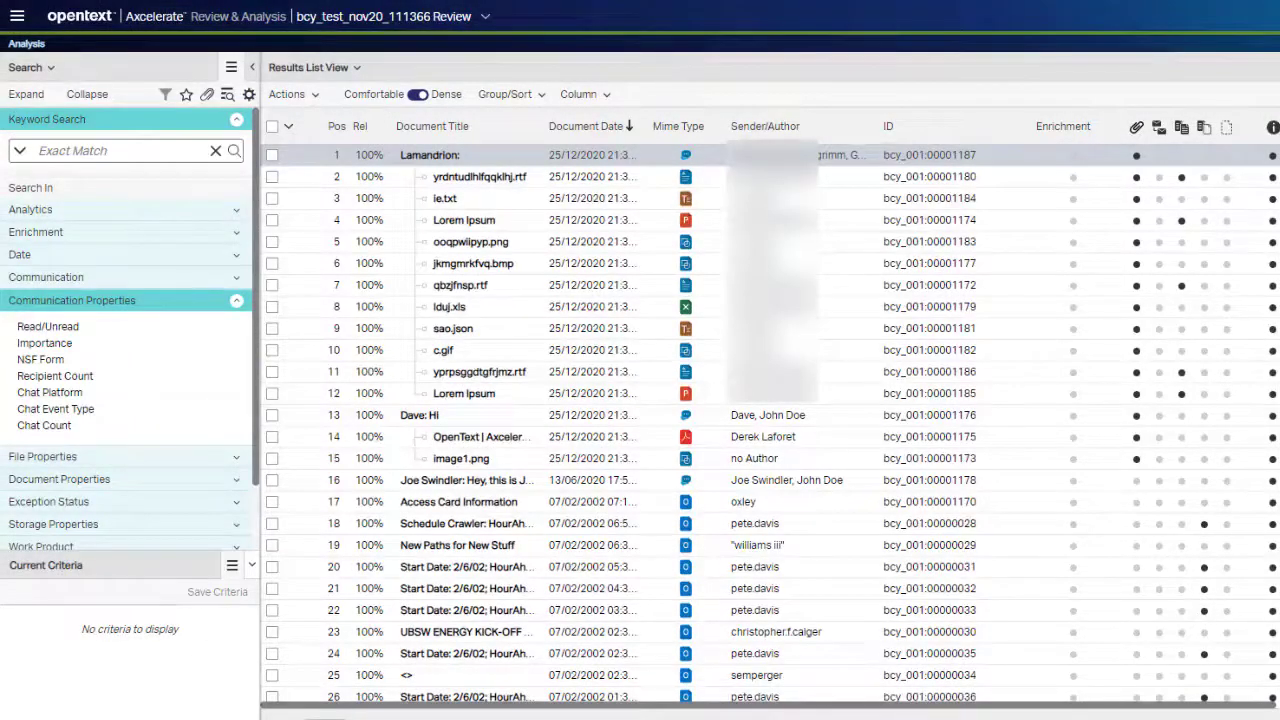
Generate a Review Progress Report from the results list and name it January 2021 Report
click(294, 97)
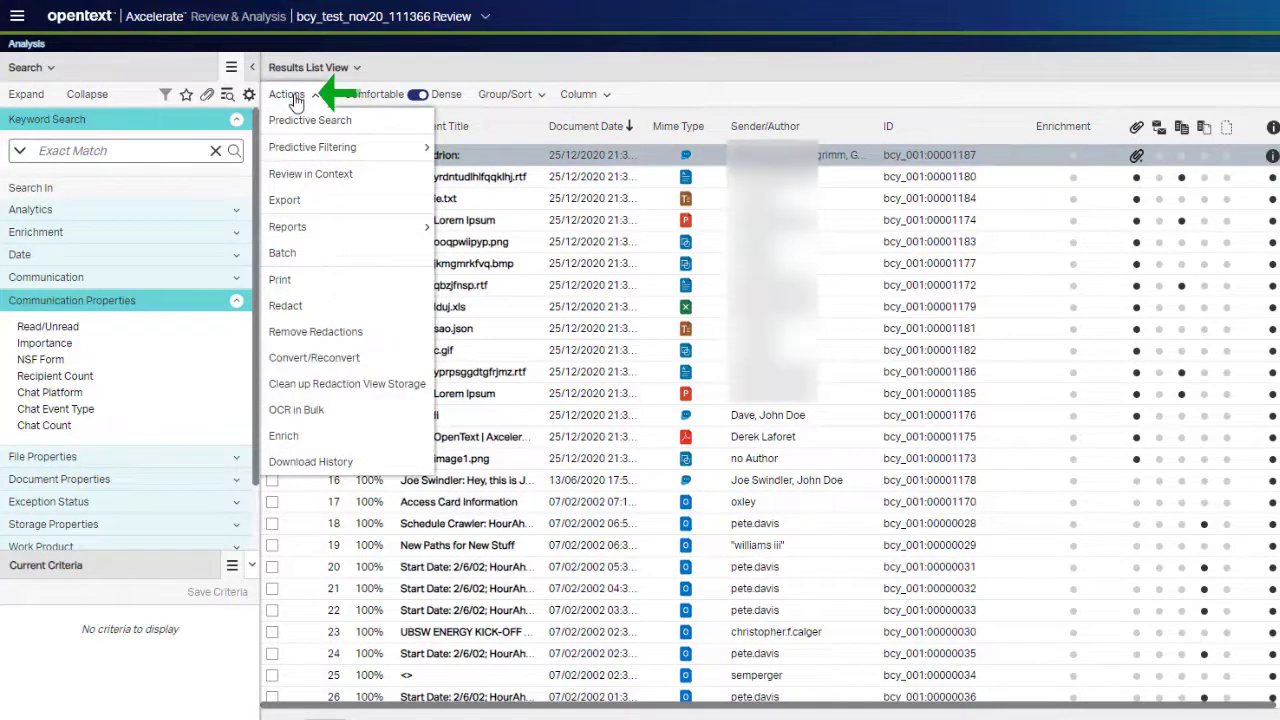
mouse_move(343, 230)
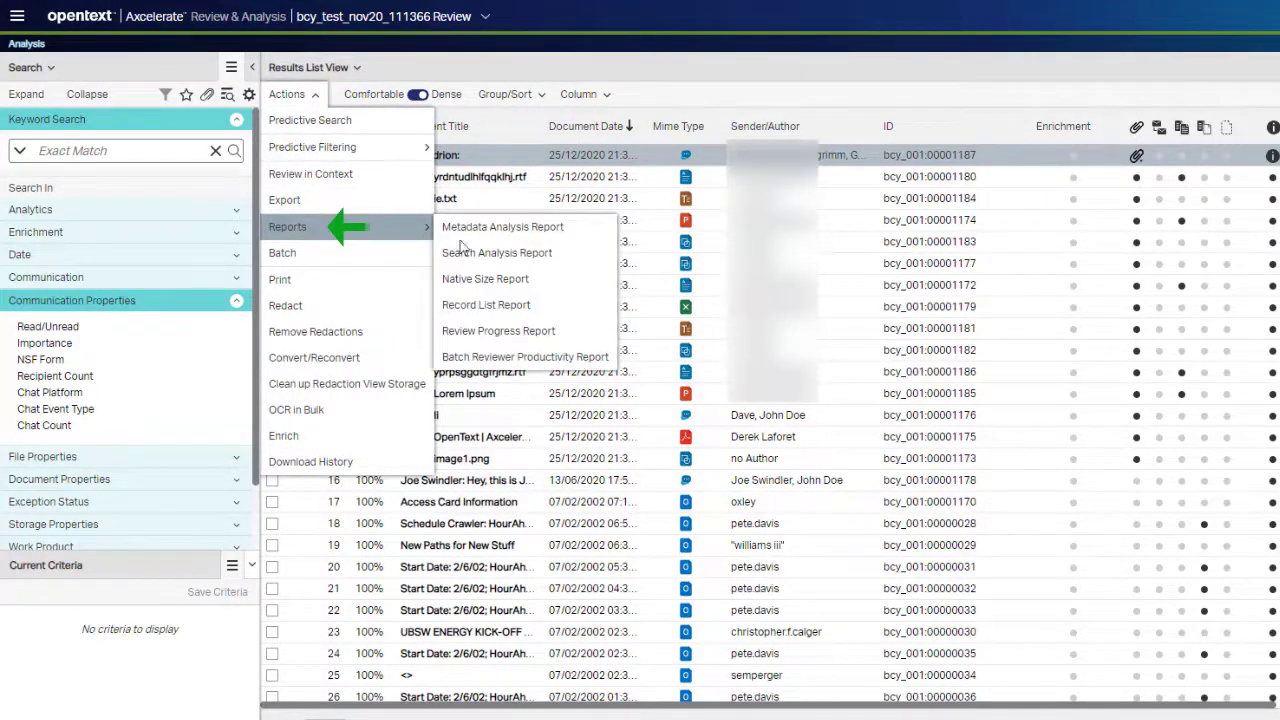
click(514, 343)
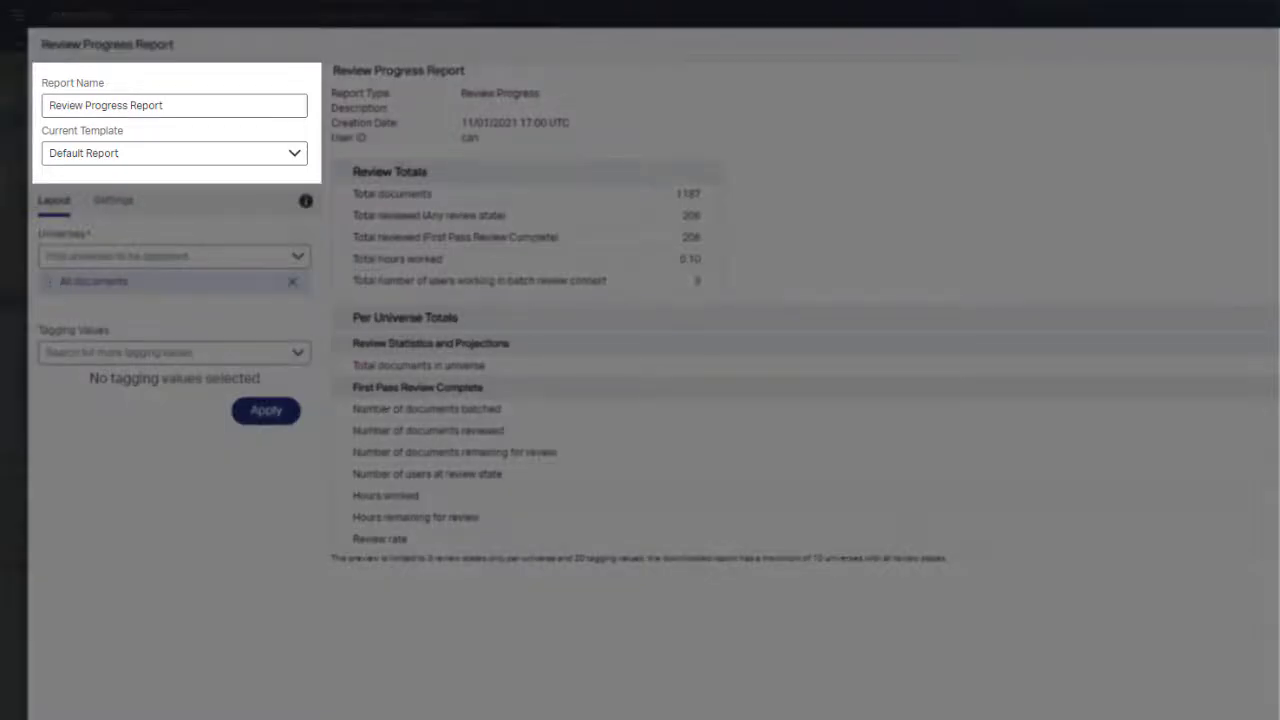
key(ctrl+a)
text(January 2021 Rep)
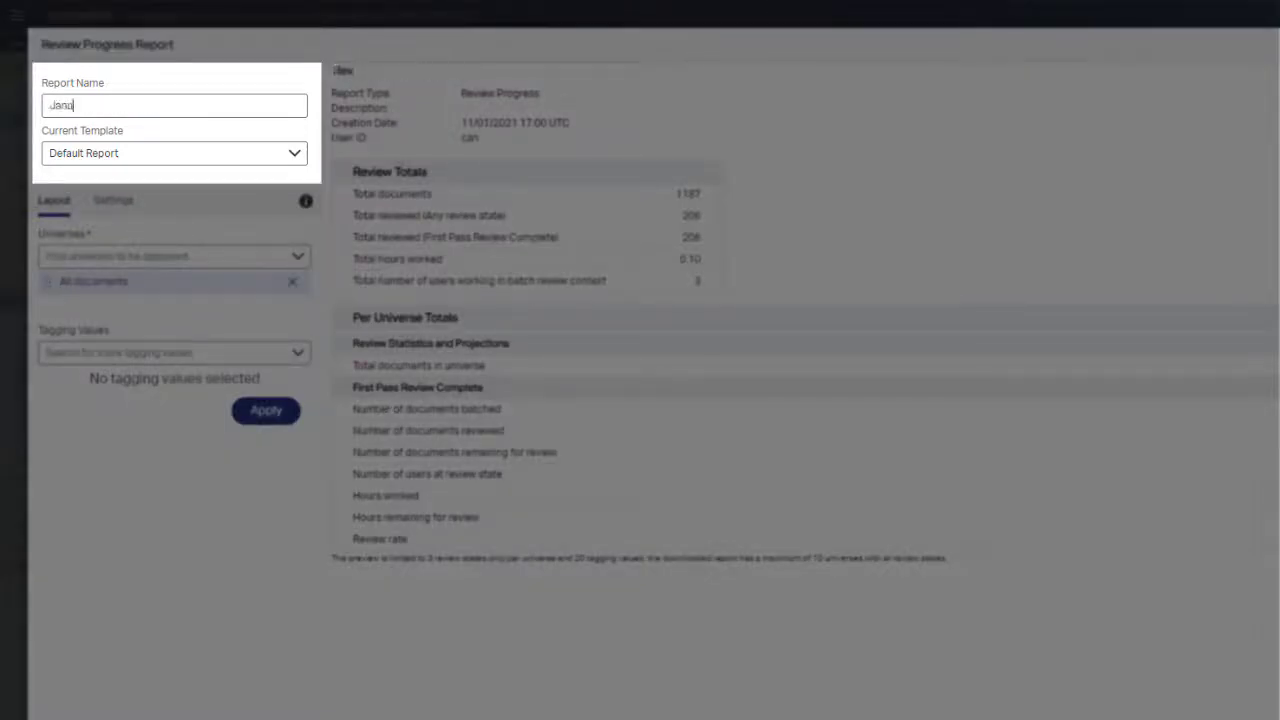
text(ort)
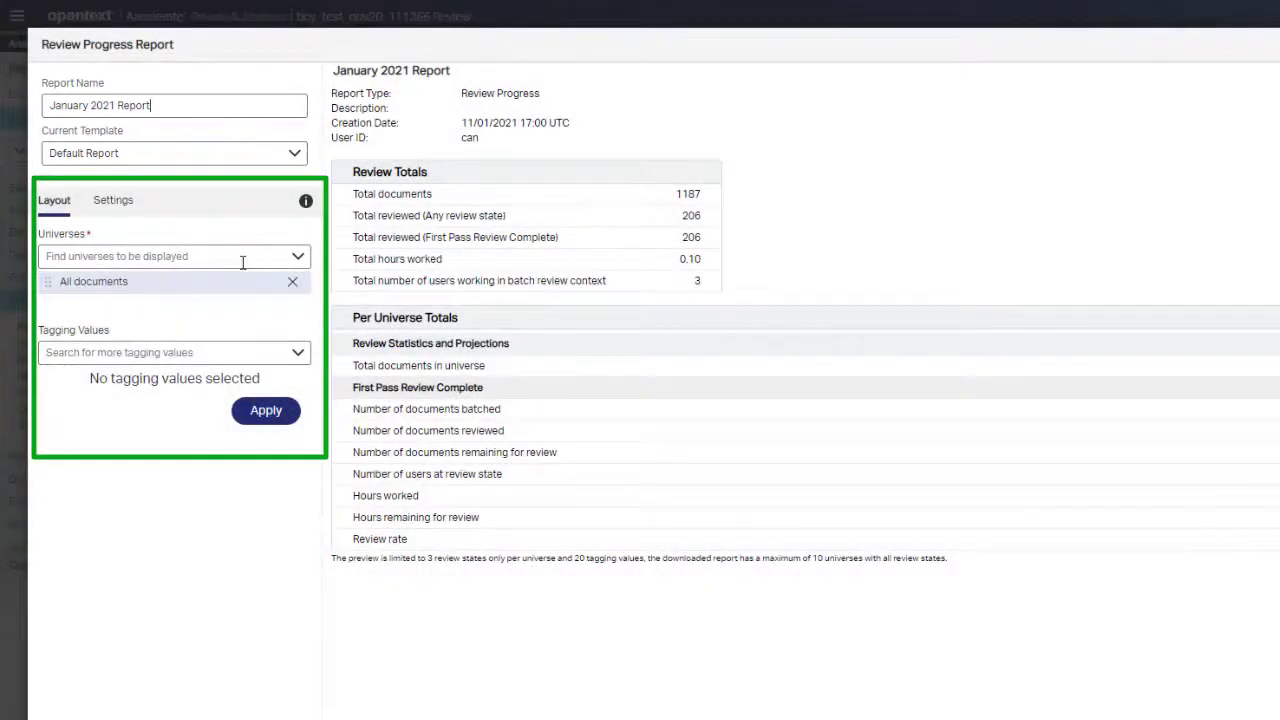
Add the test universe and the Issues - (Insider Trading), Privilege - (Attorney Client) and Responsiveness - (Responsive) tagging values to the Review Progress Report, and apply the layout
click(242, 262)
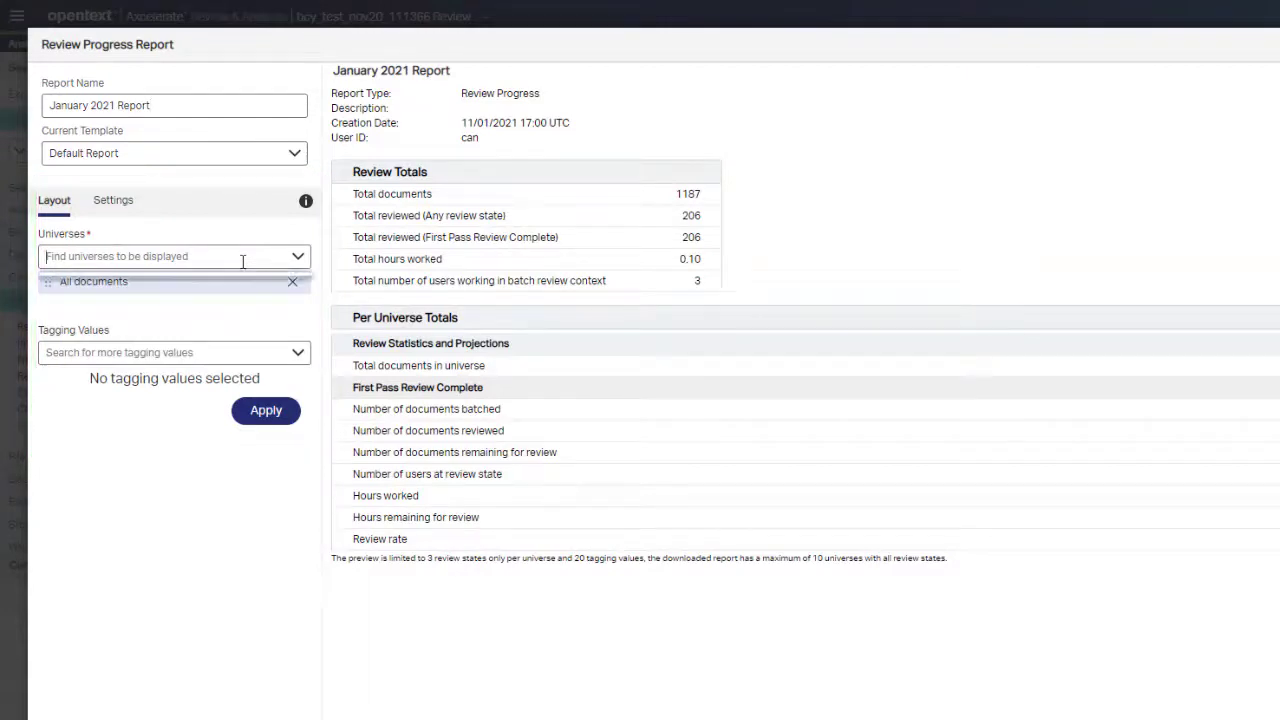
click(243, 301)
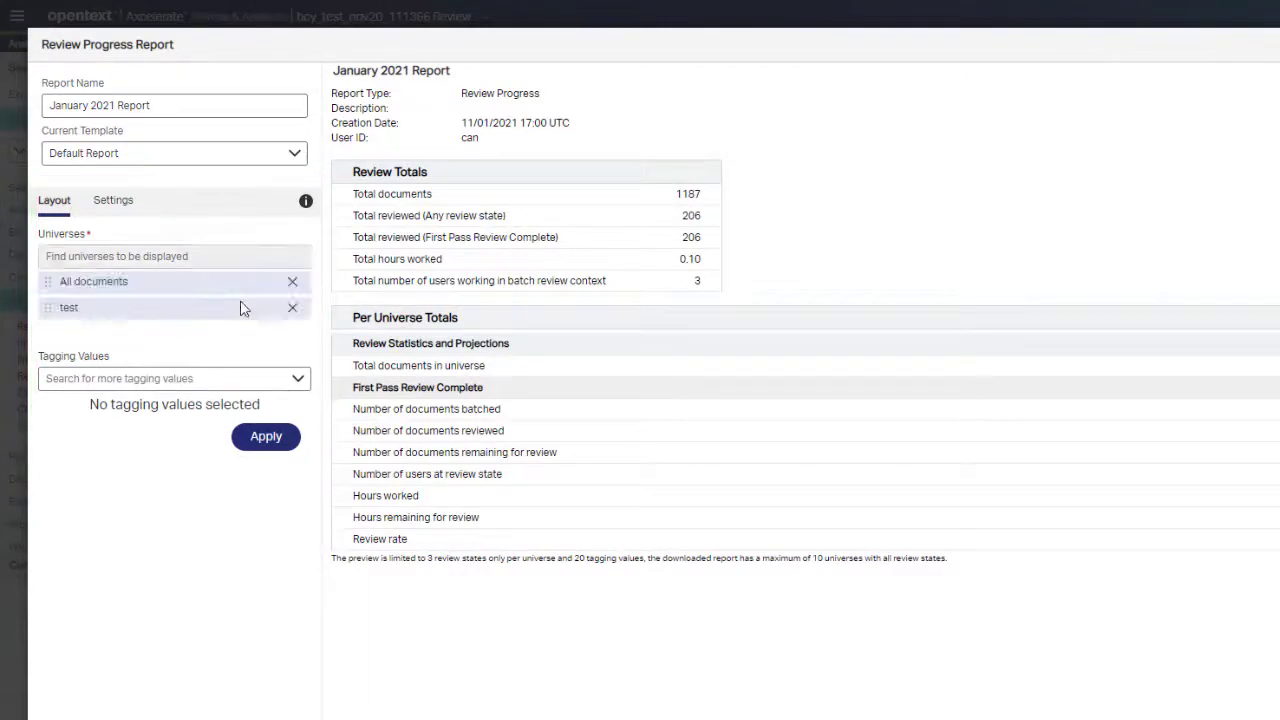
click(274, 380)
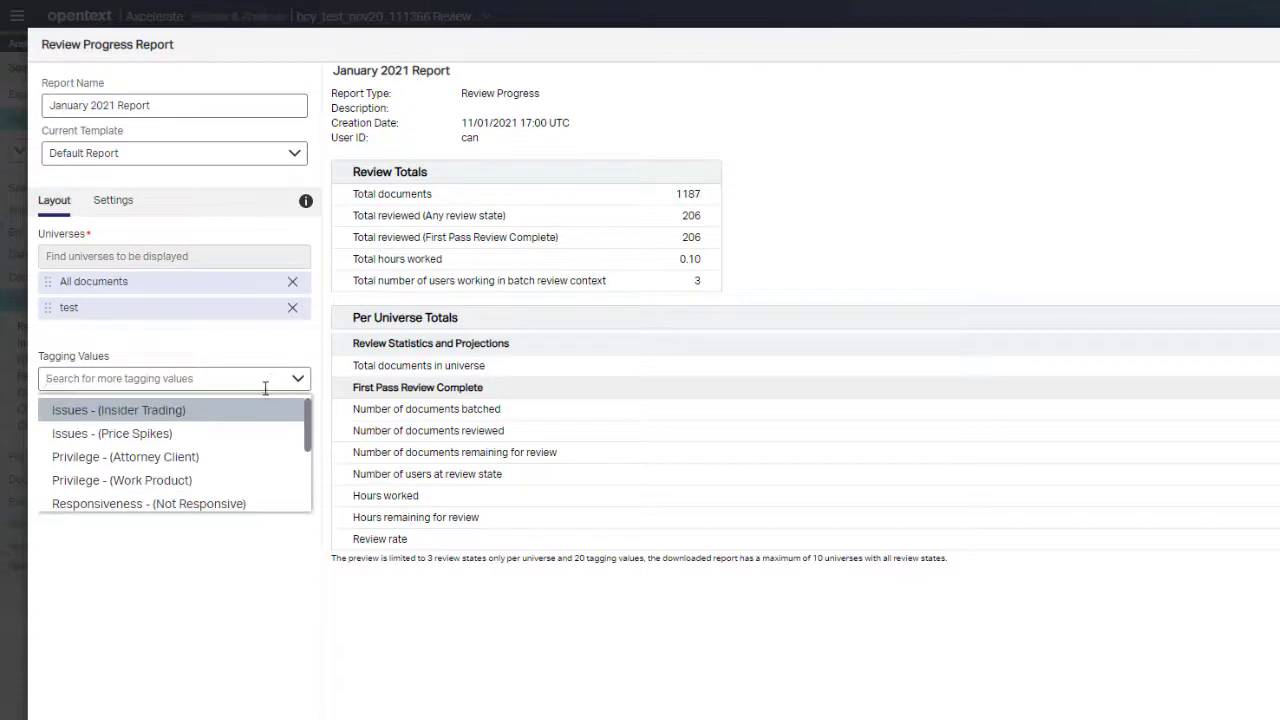
click(248, 413)
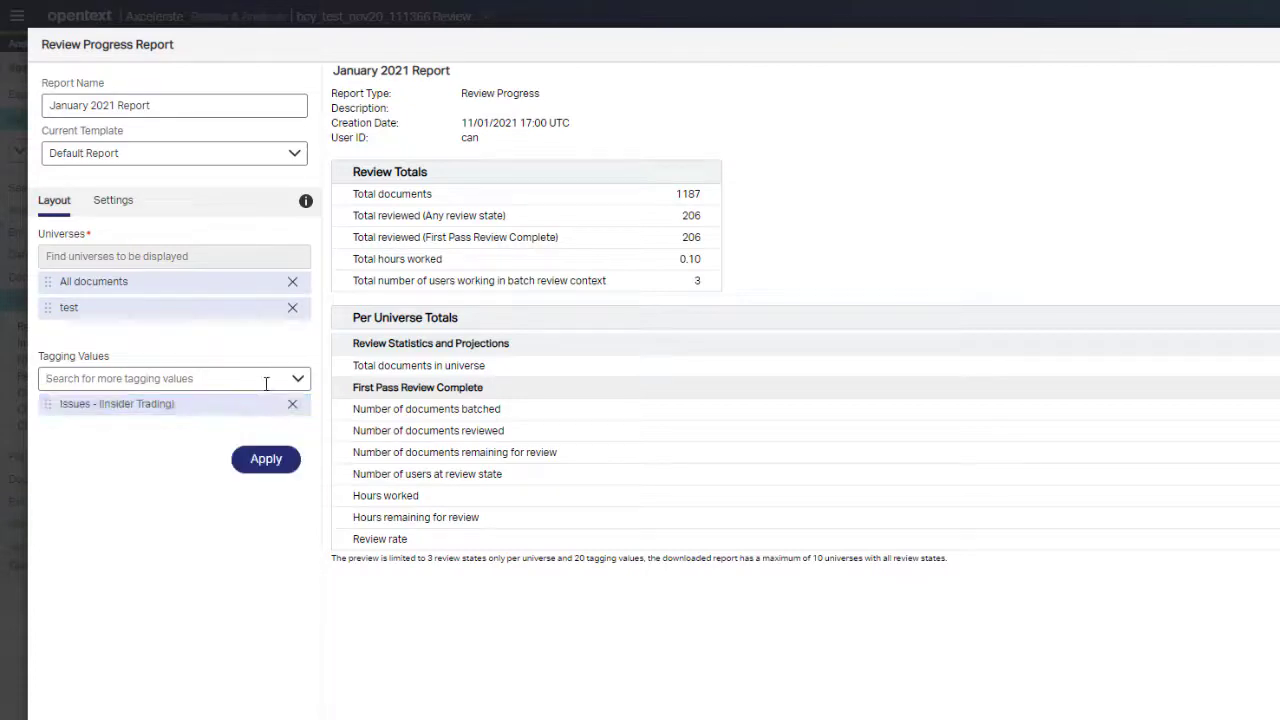
click(268, 379)
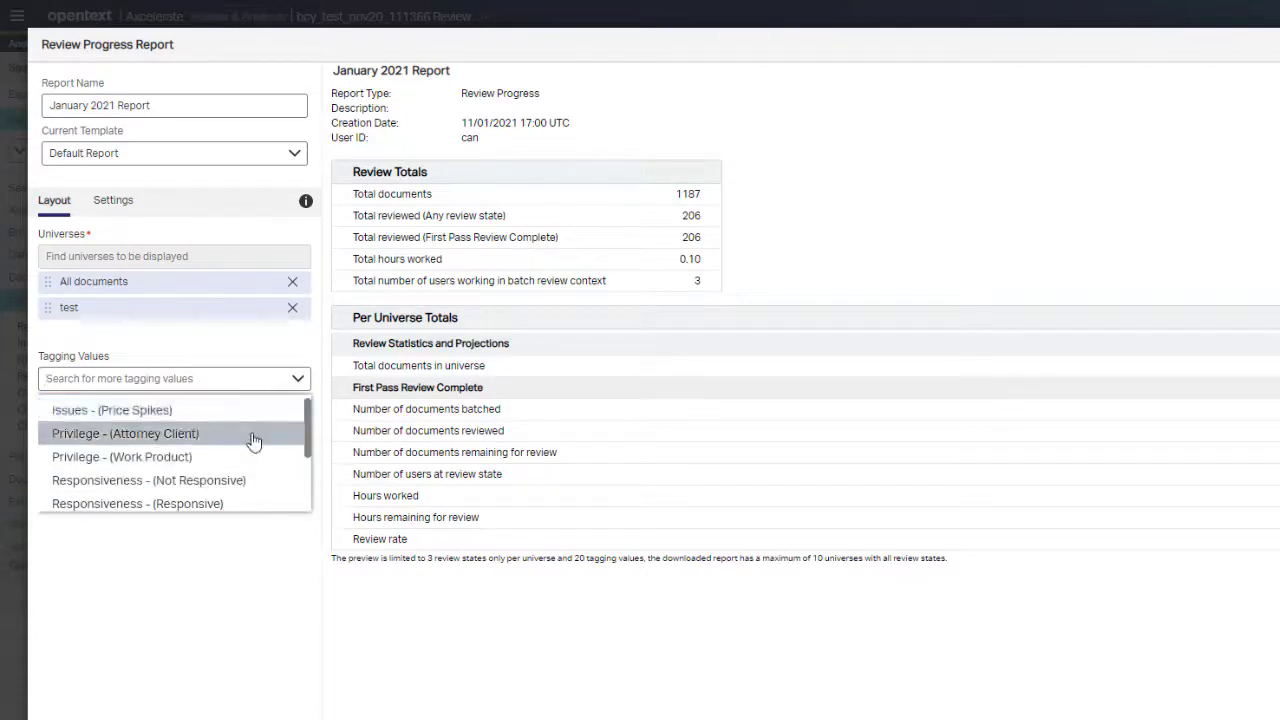
click(252, 432)
click(235, 379)
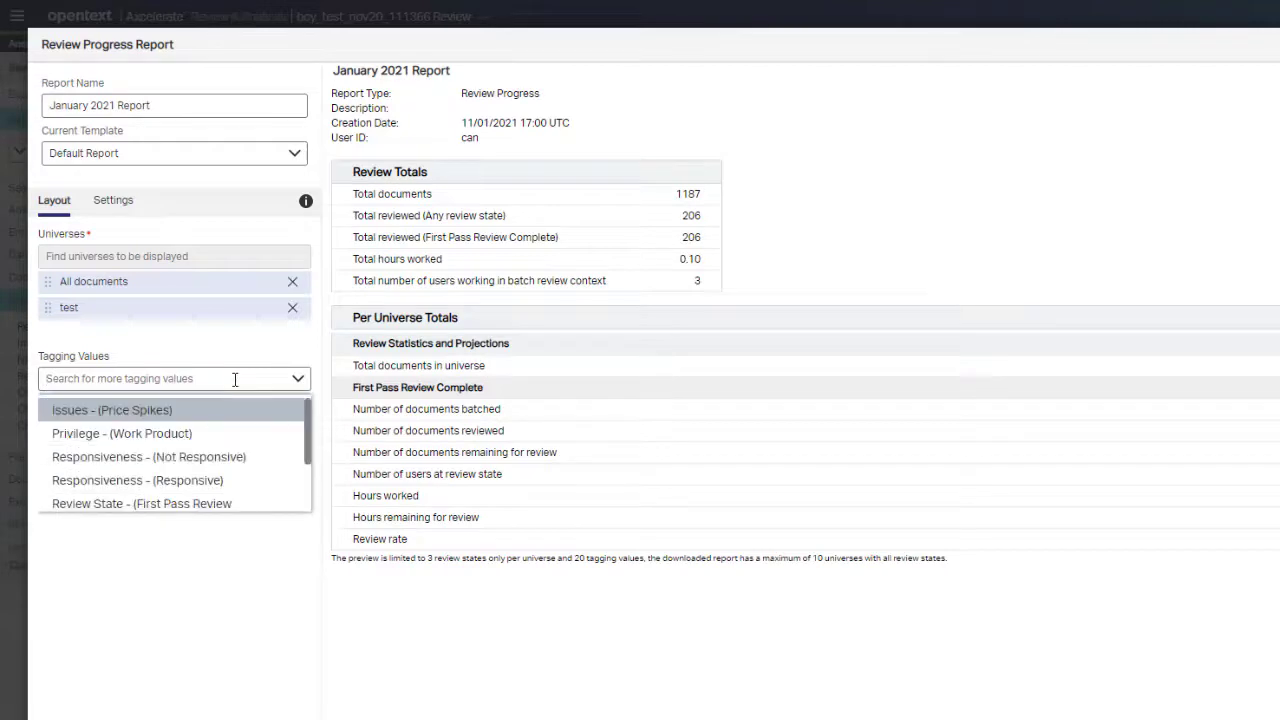
click(257, 479)
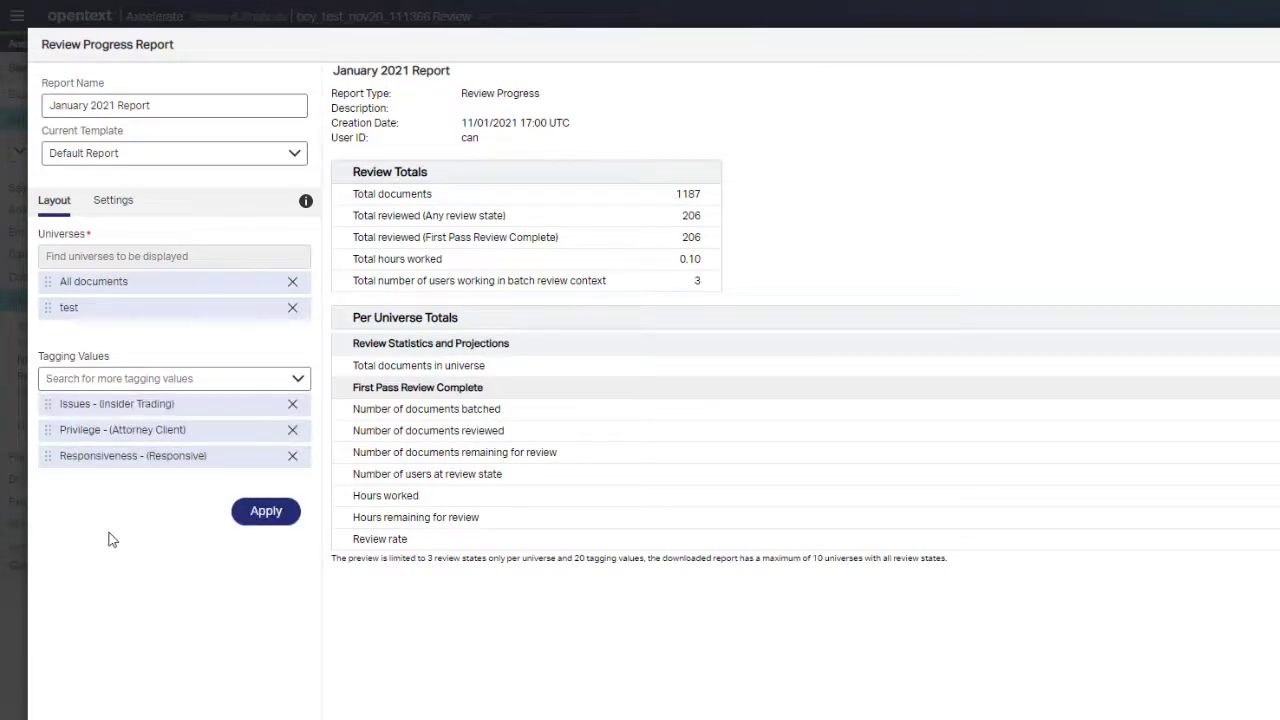
click(257, 515)
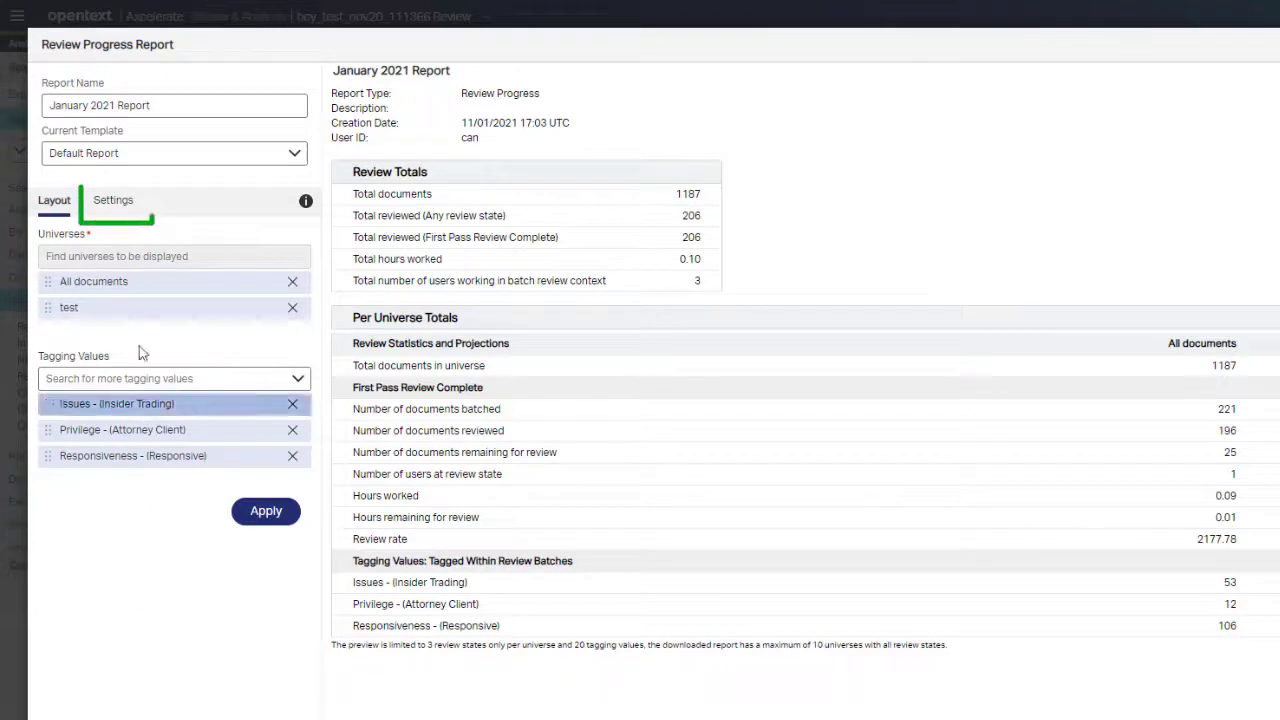
Save the Review Progress Report layout as a named template shared with other users, and download the report
click(116, 210)
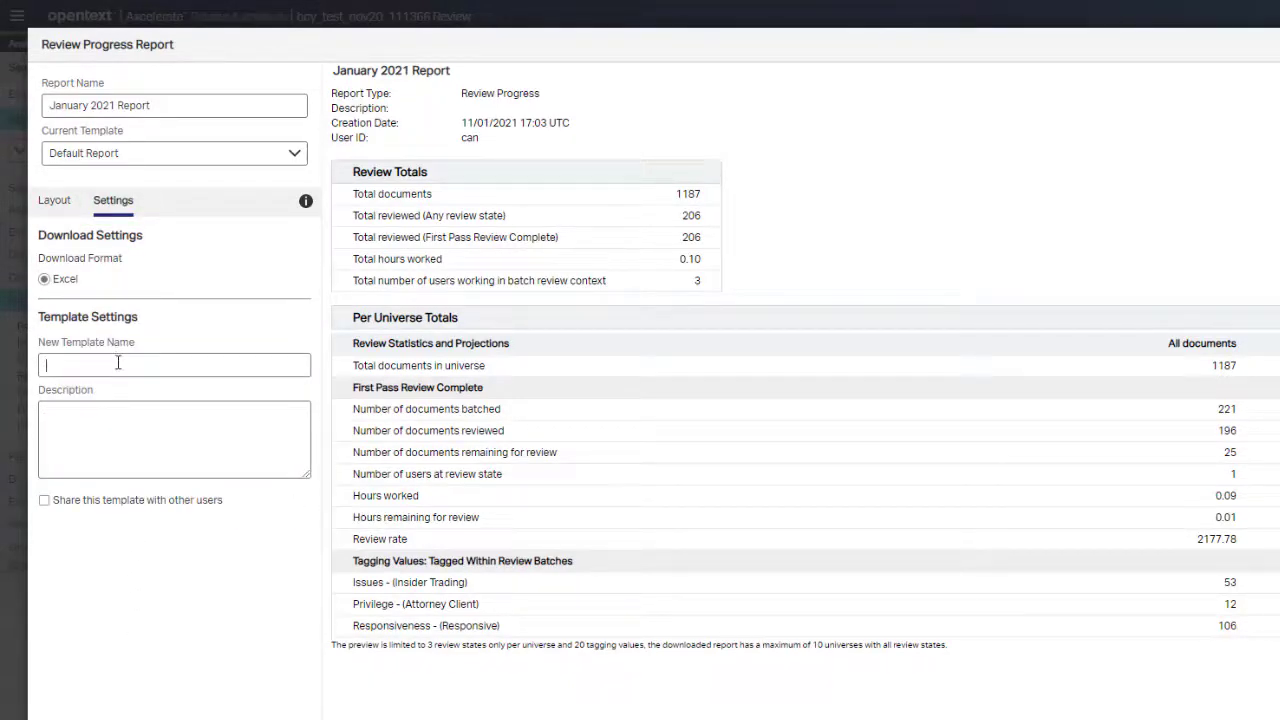
text(Cindy's Template)
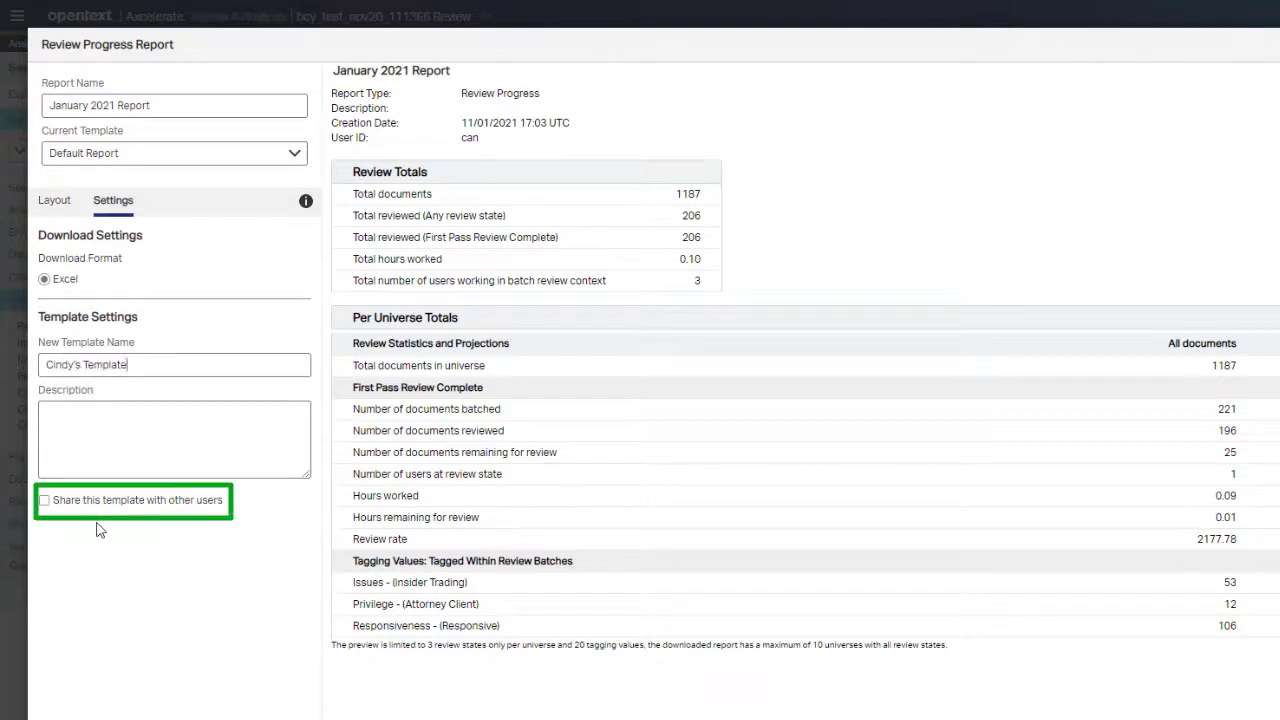
click(45, 503)
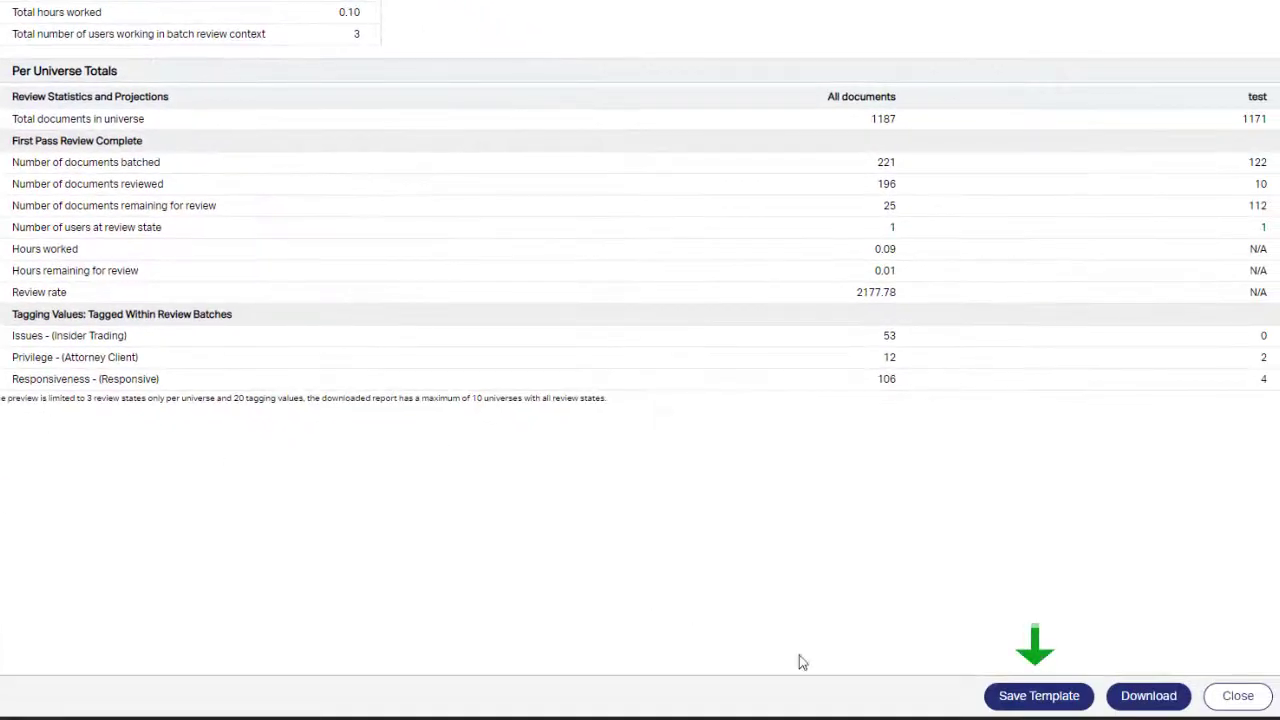
click(1016, 698)
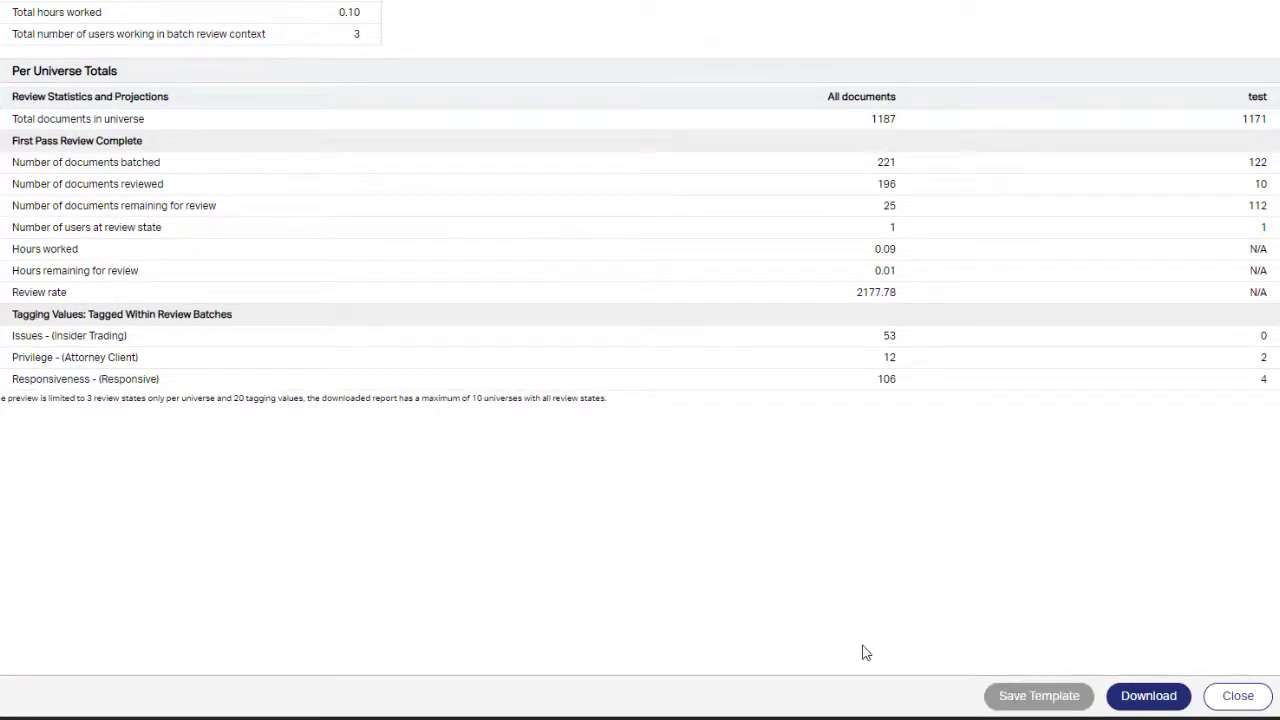
click(1153, 700)
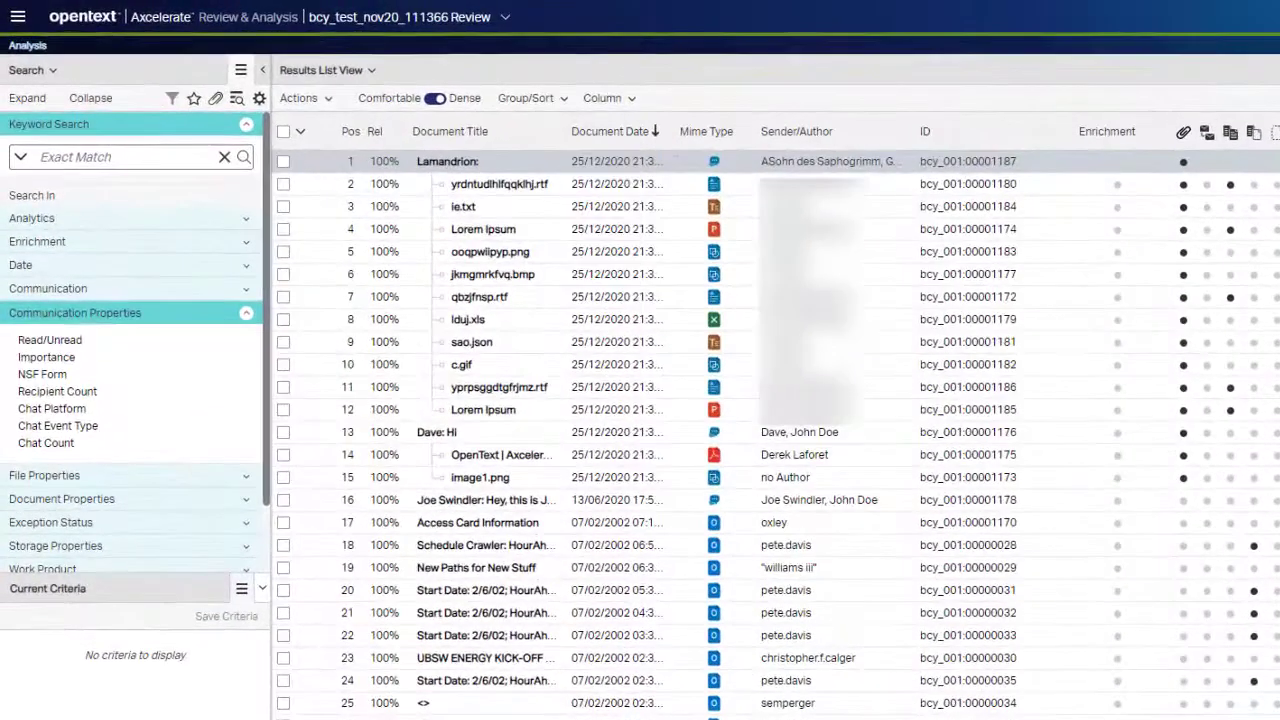
Open the Templates administration page
click(18, 16)
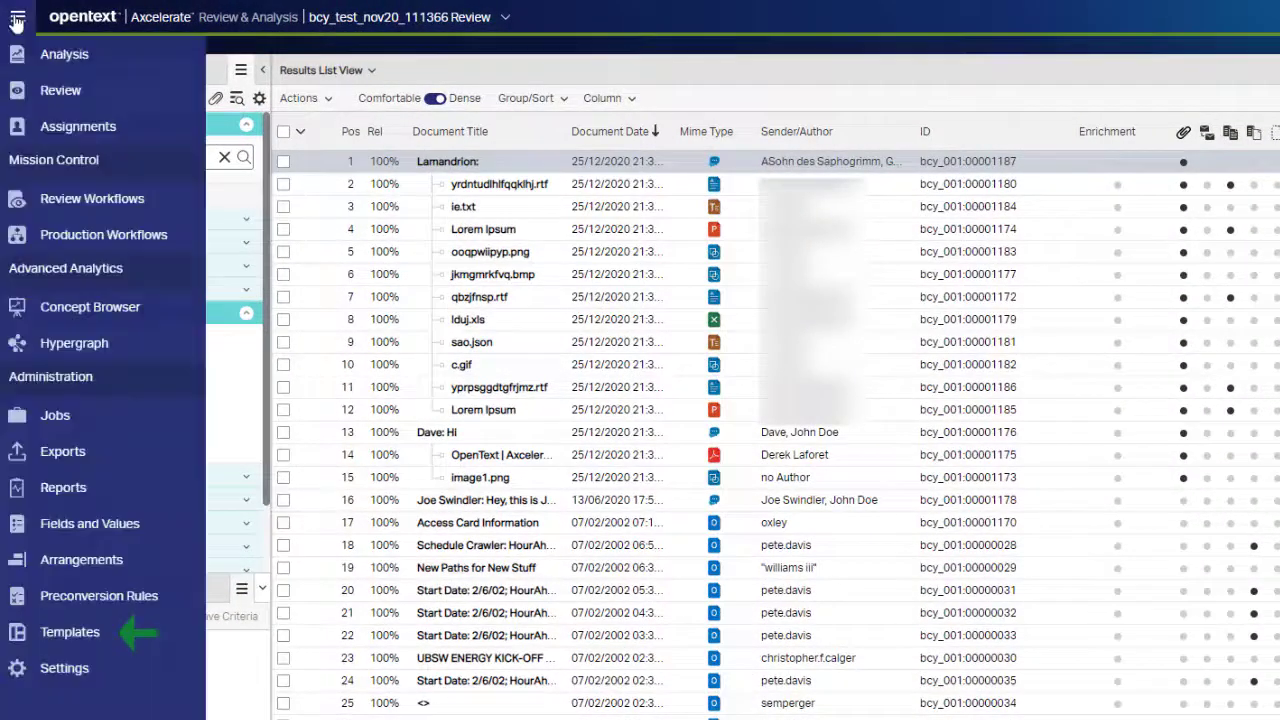
click(88, 634)
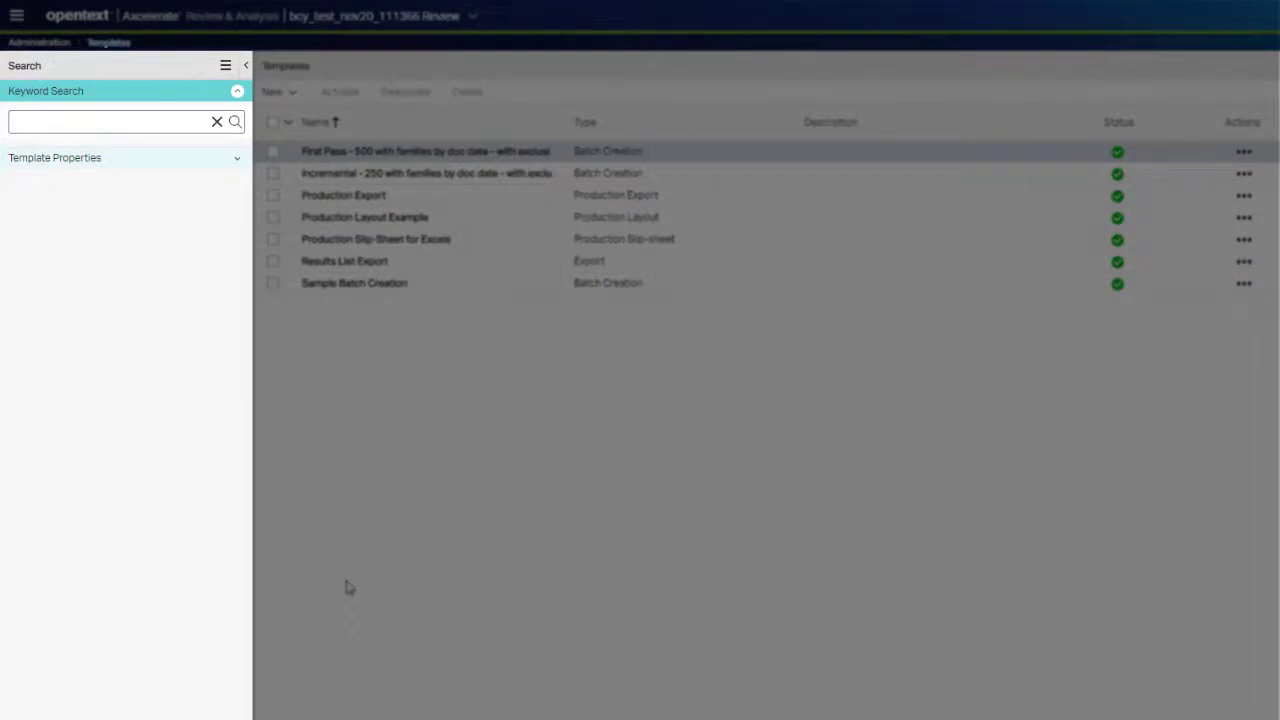
Examine the available values of the Template Type property filter for the templates
click(57, 160)
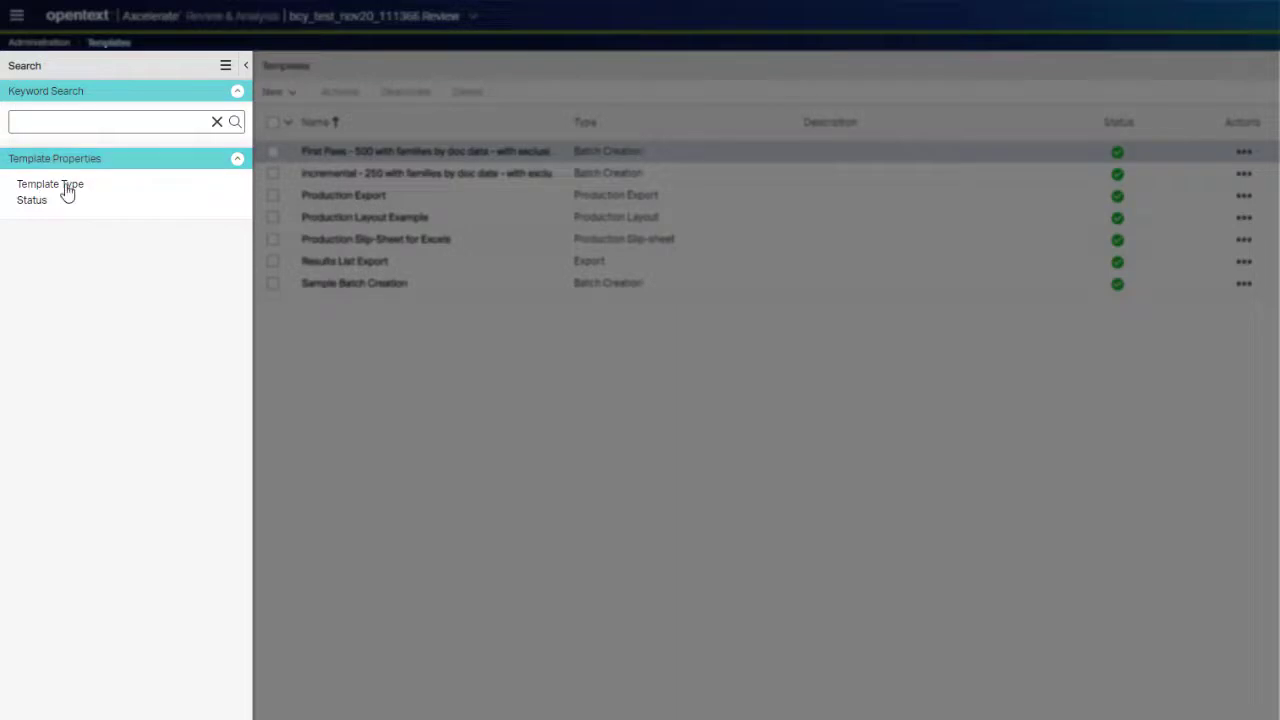
click(67, 192)
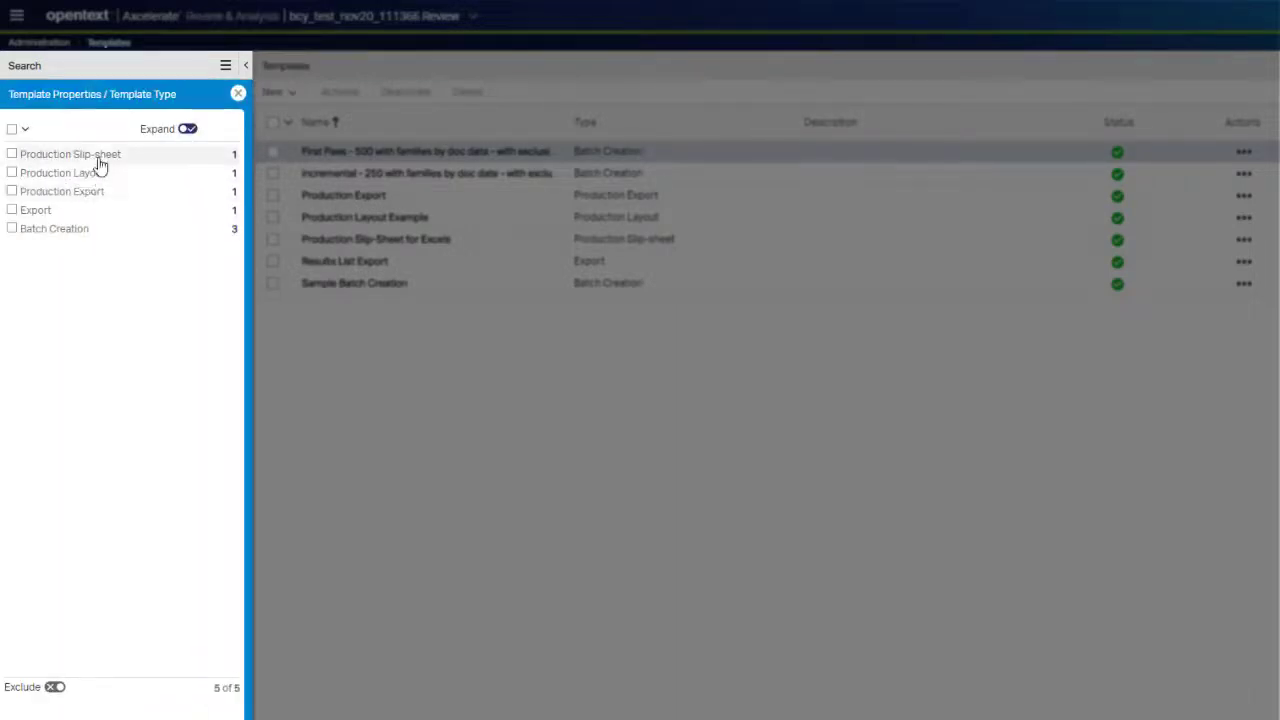
click(98, 157)
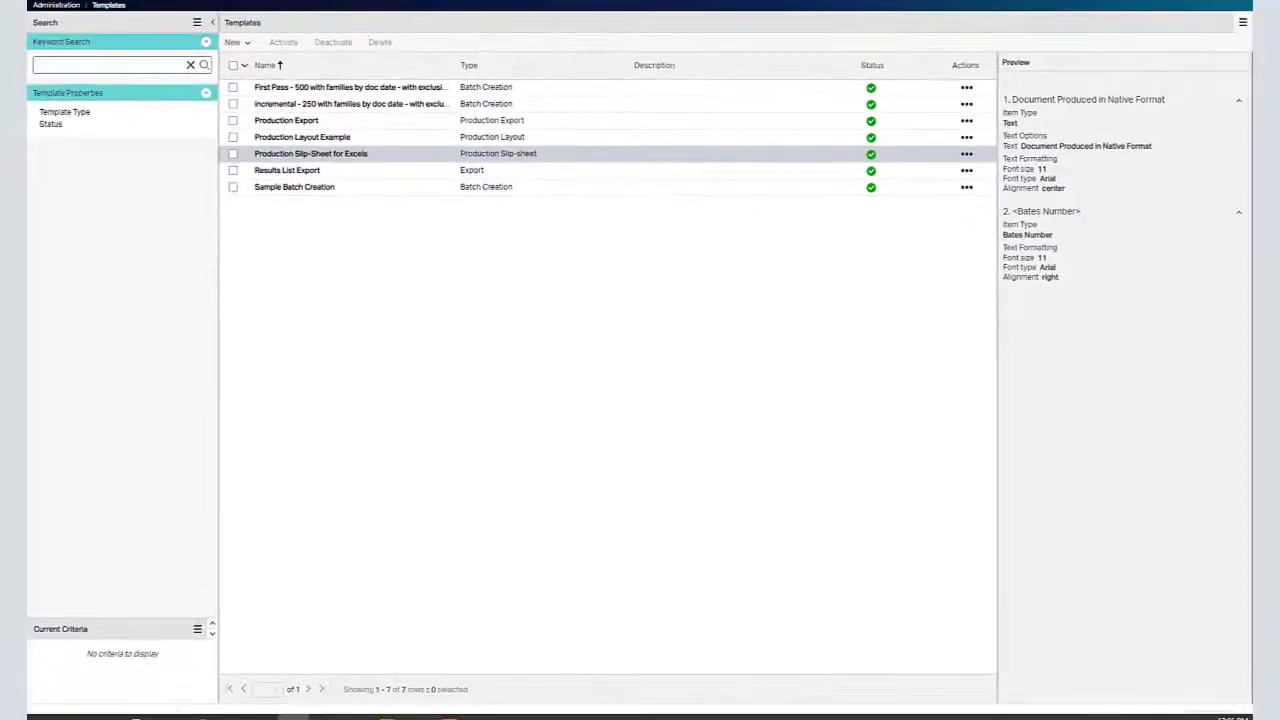
Review the details of the Results List Export template and check which actions the First Pass batch creation template offers
click(283, 172)
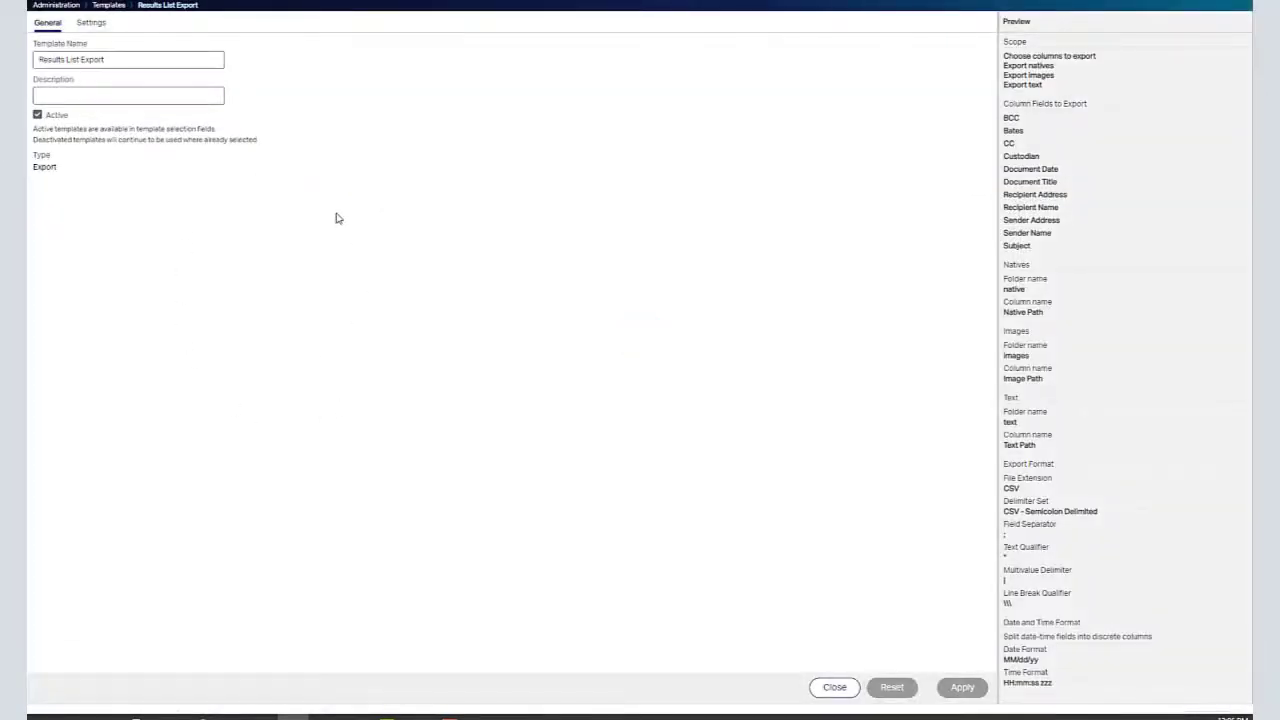
click(966, 687)
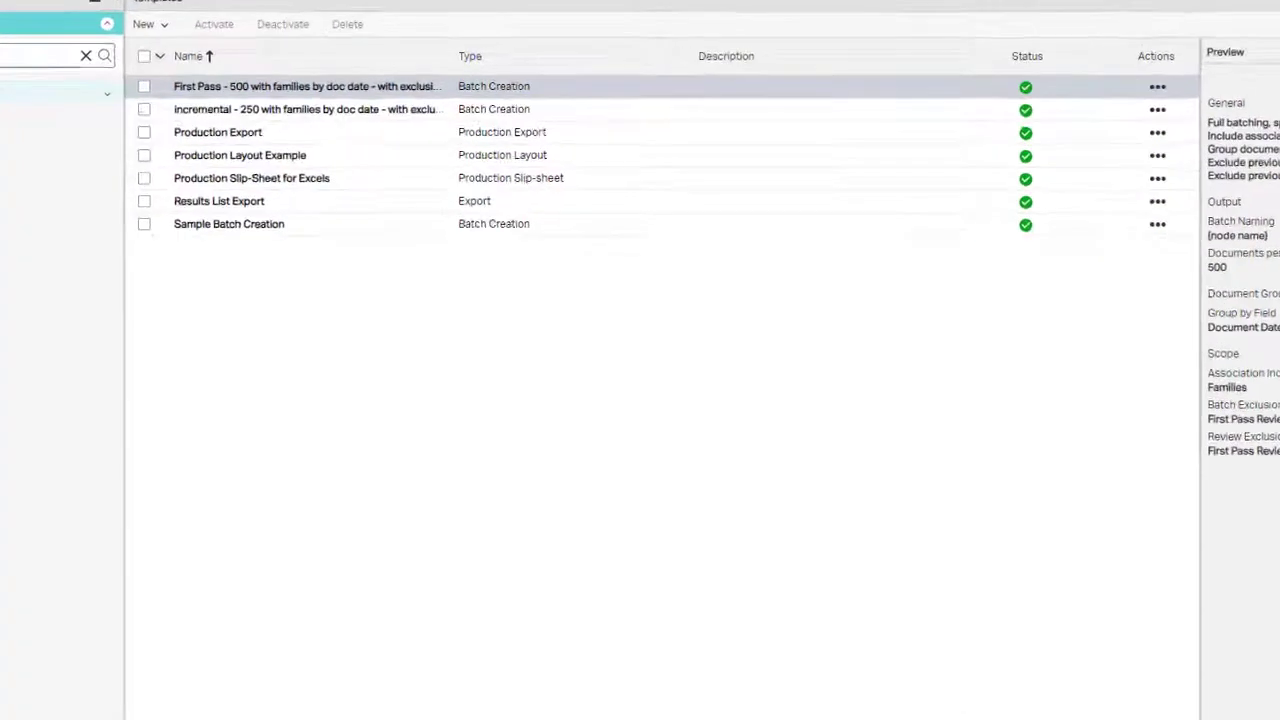
click(1245, 95)
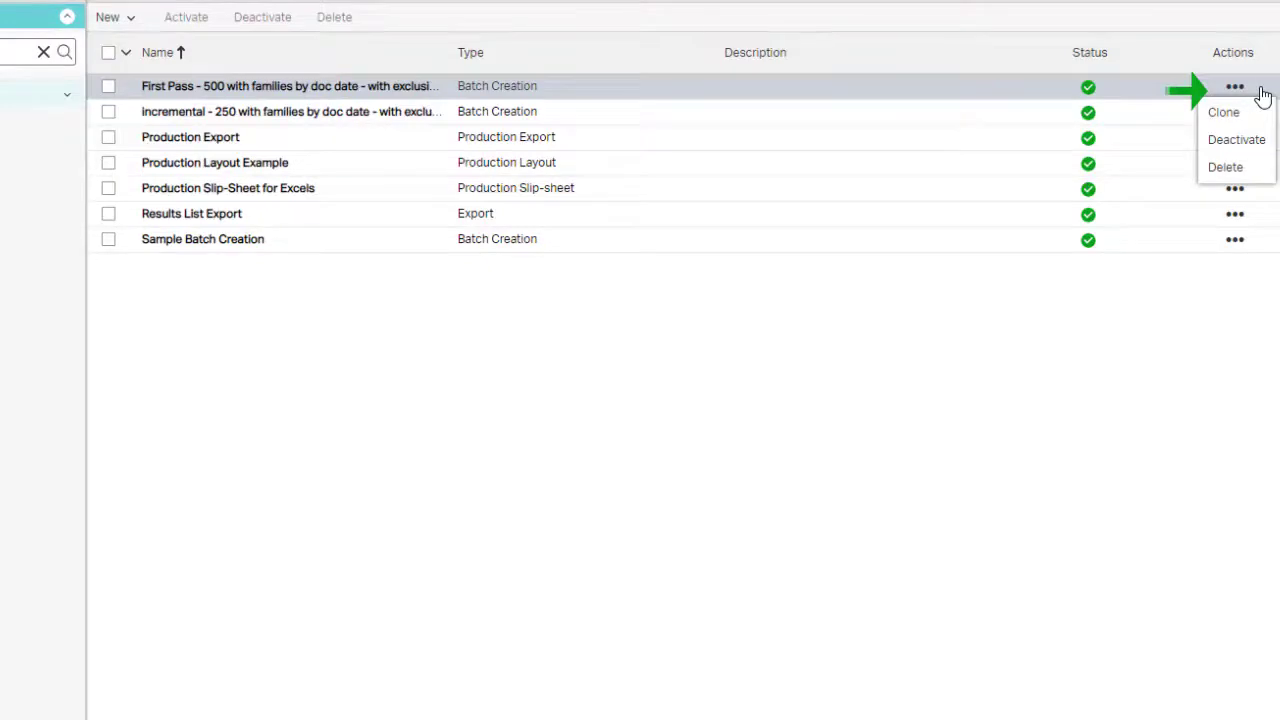
click(1263, 95)
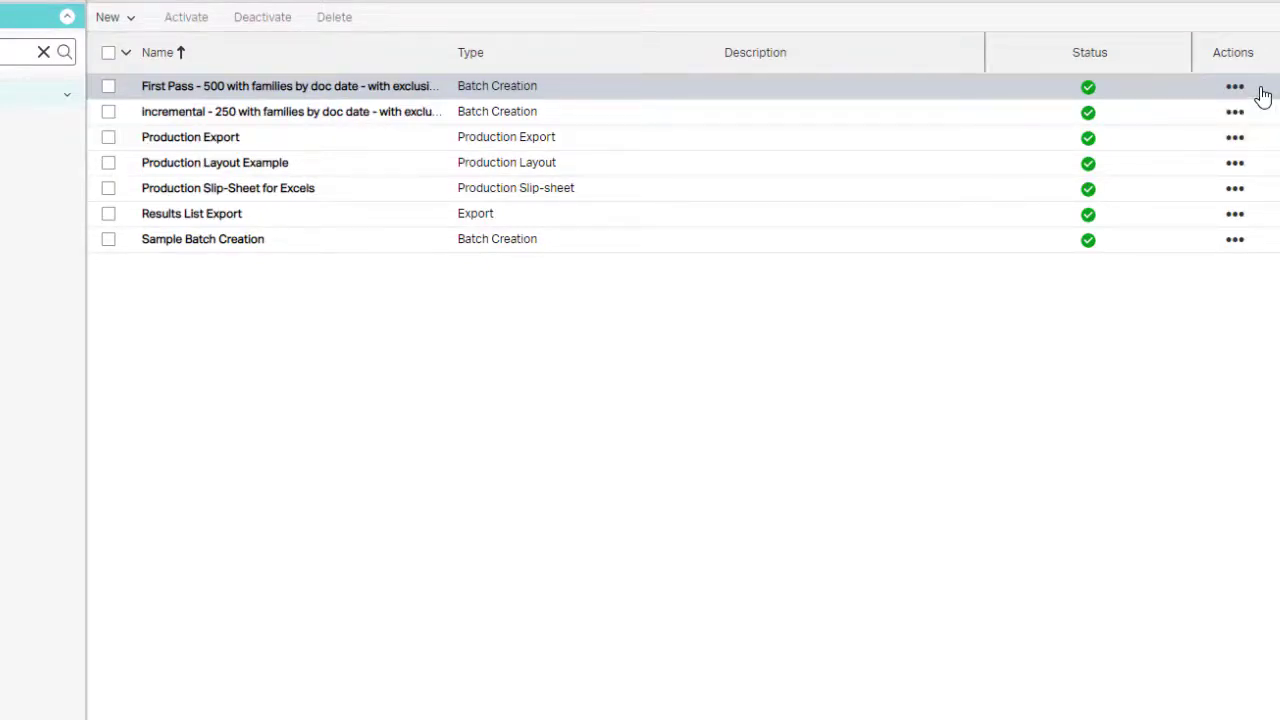
Start a new Batch Creation template named "Sample Batch 200" with the description "Batch sample docs"
click(136, 21)
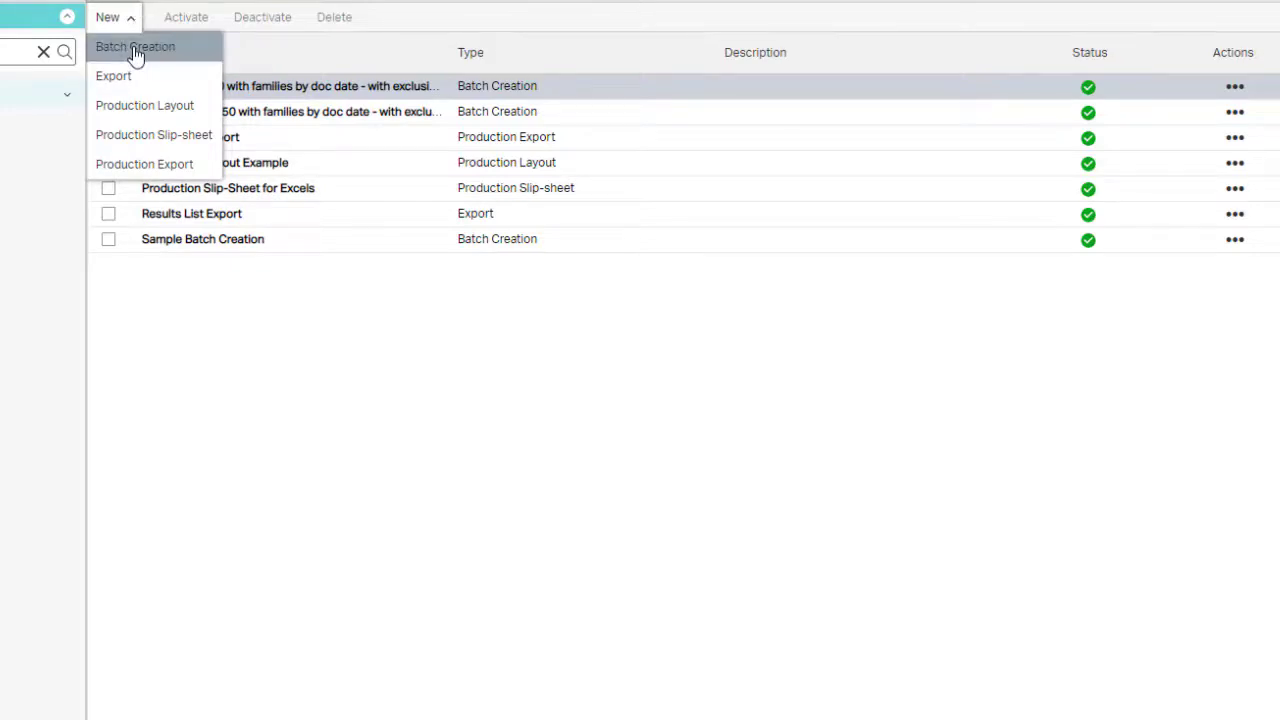
click(136, 50)
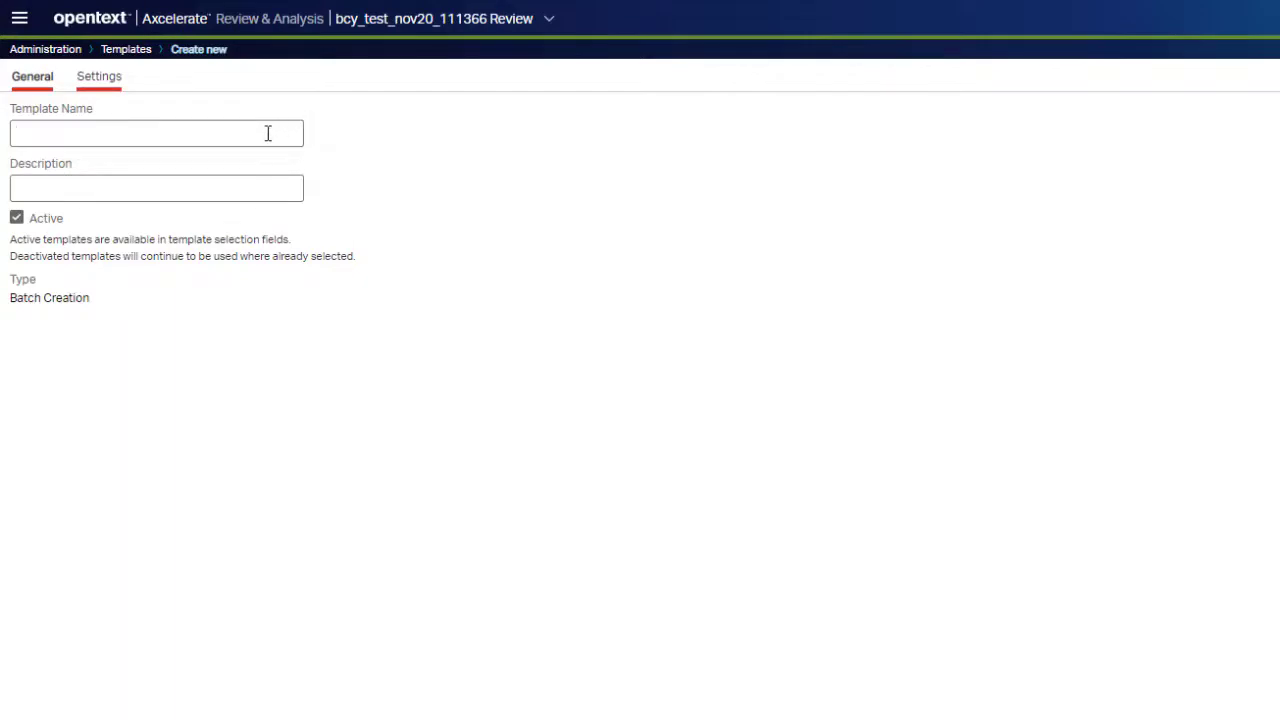
text(Sample Batch 200)
click(236, 193)
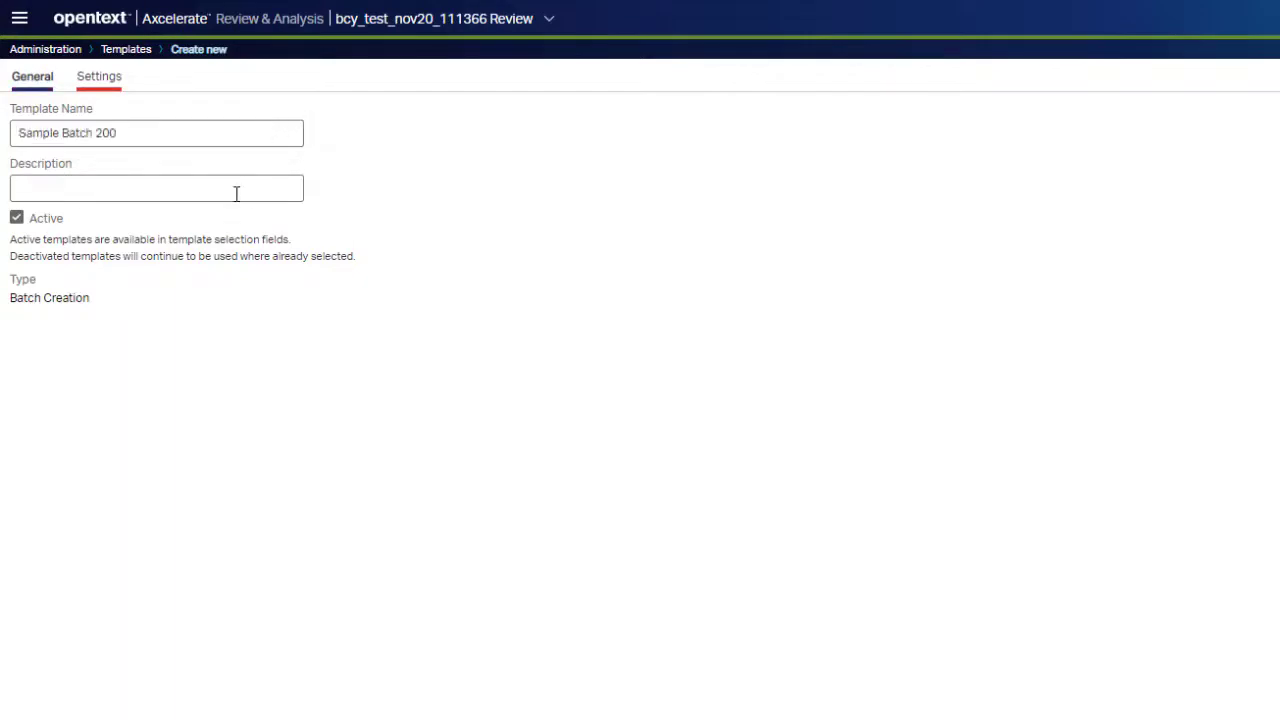
text(Batch sample docs)
Configure full batching split by document count, with documents grouped within batches and 200 documents per batch, and save the template
click(97, 80)
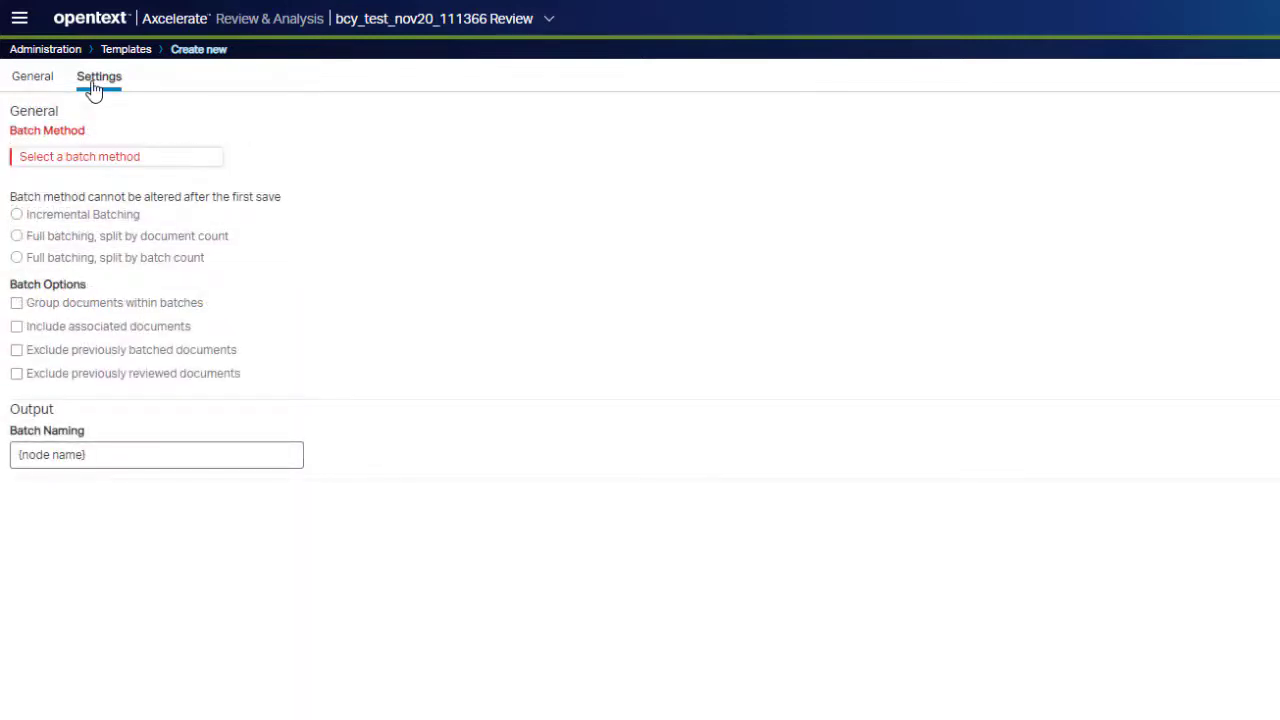
click(49, 238)
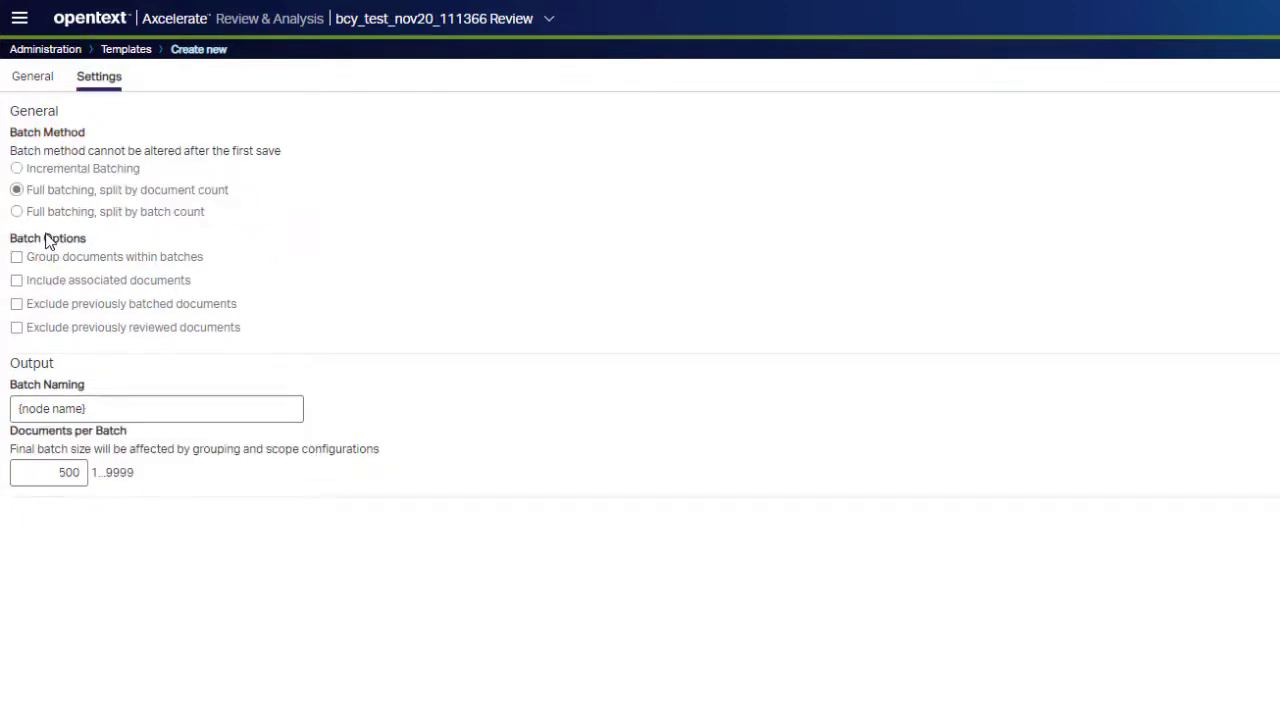
click(51, 257)
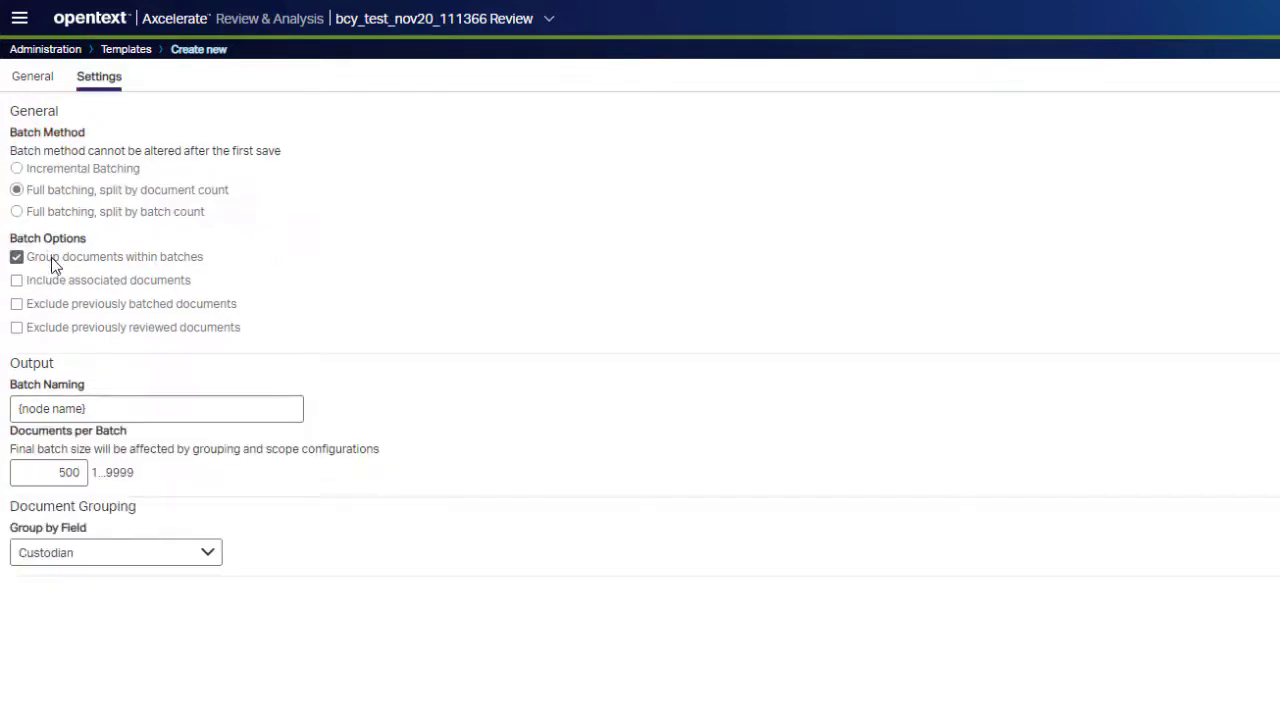
double_click(47, 472)
key(BackSpace)
text(200)
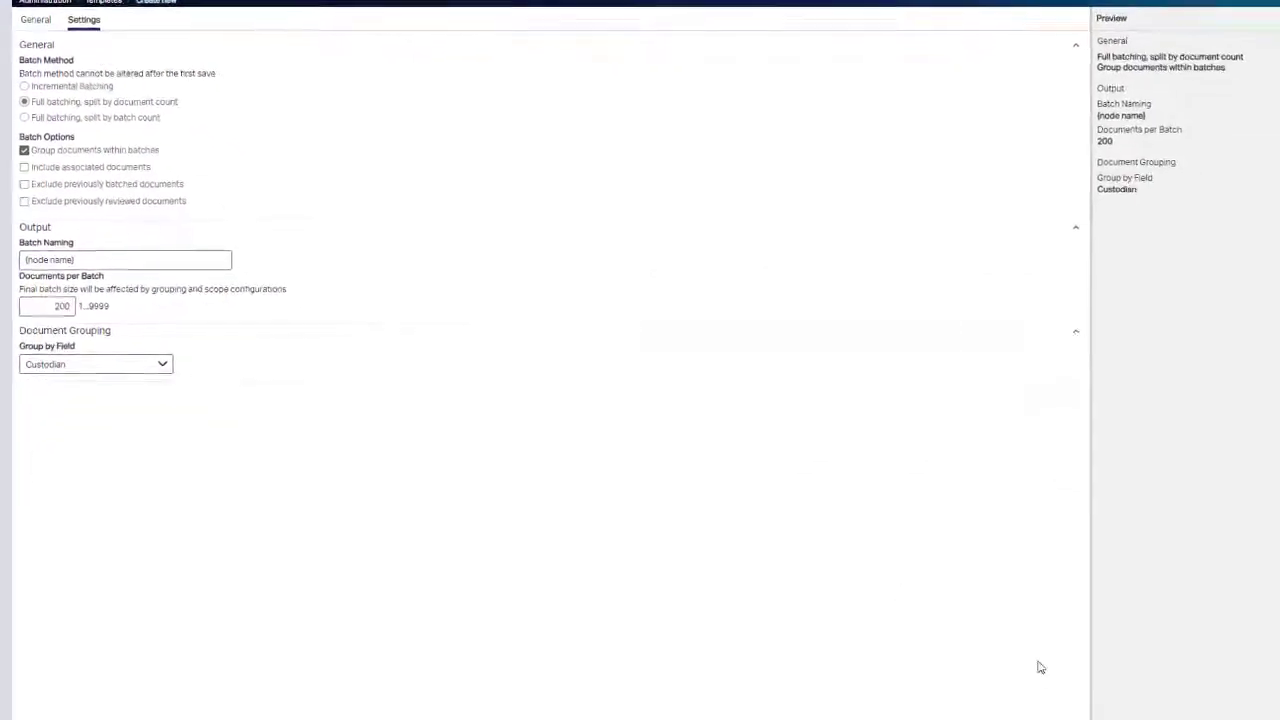
click(981, 696)
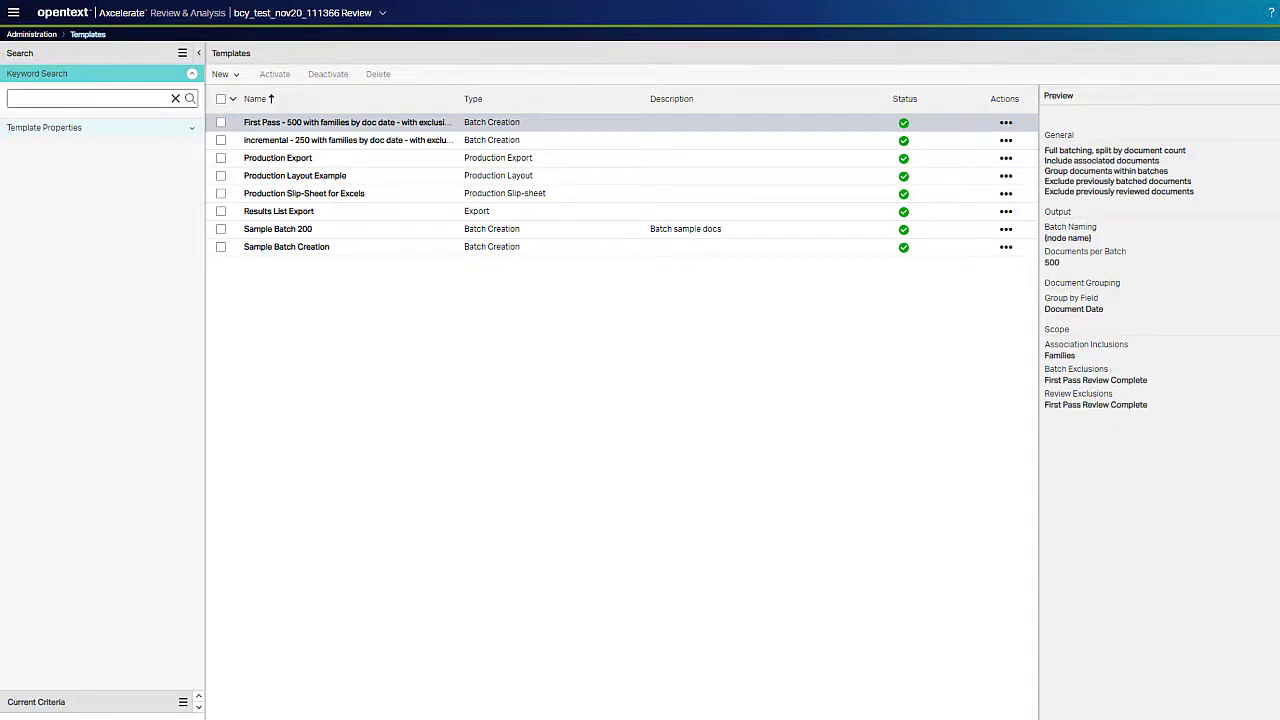
Start a new Export template named "Simple Results List Export" with the description "Just a few fields"
click(226, 76)
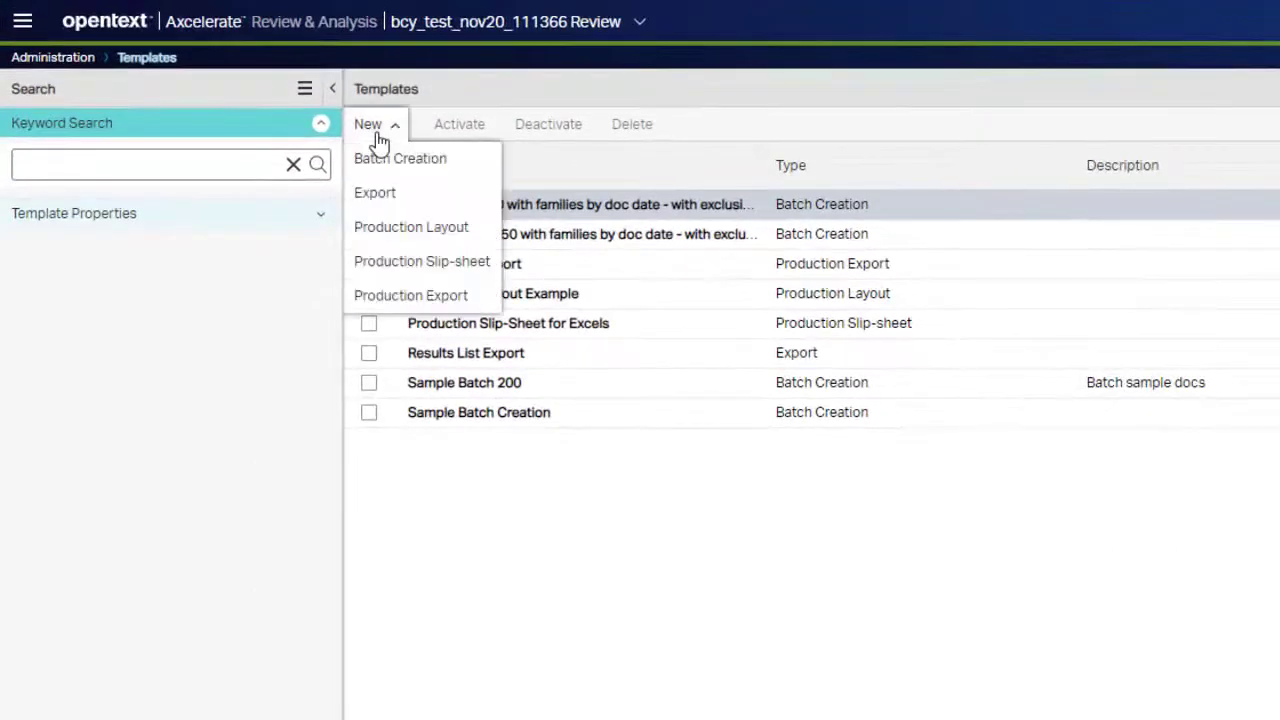
click(375, 203)
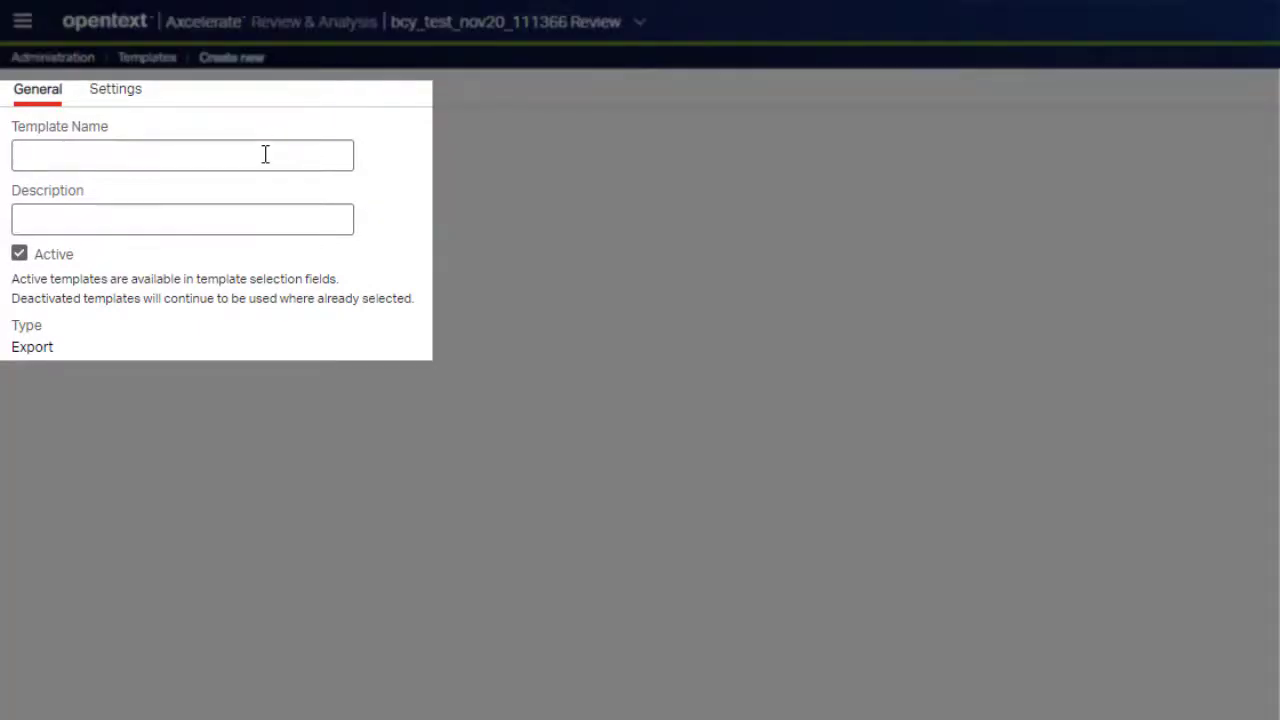
text(Simple Results List Export)
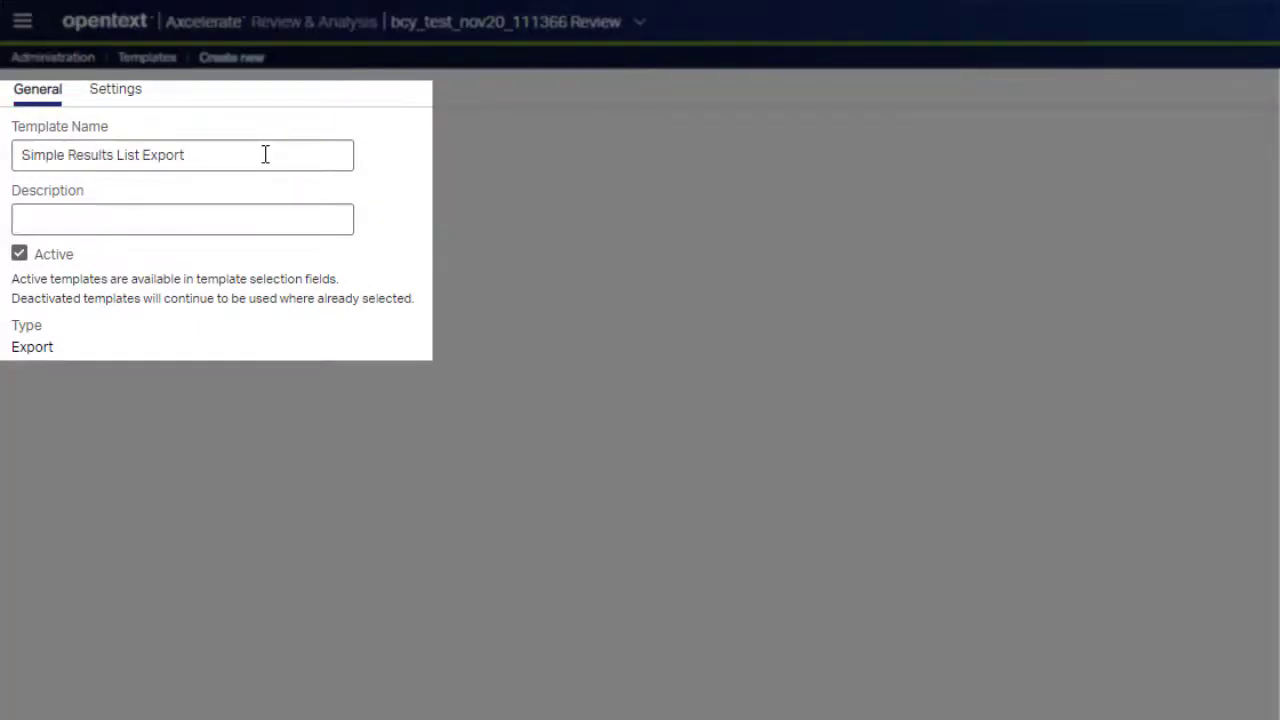
click(237, 211)
text(Just a few fields)
In the template settings, choose Custodian, Document Date, Document Title, File Name and ID as the column fields to export
click(112, 92)
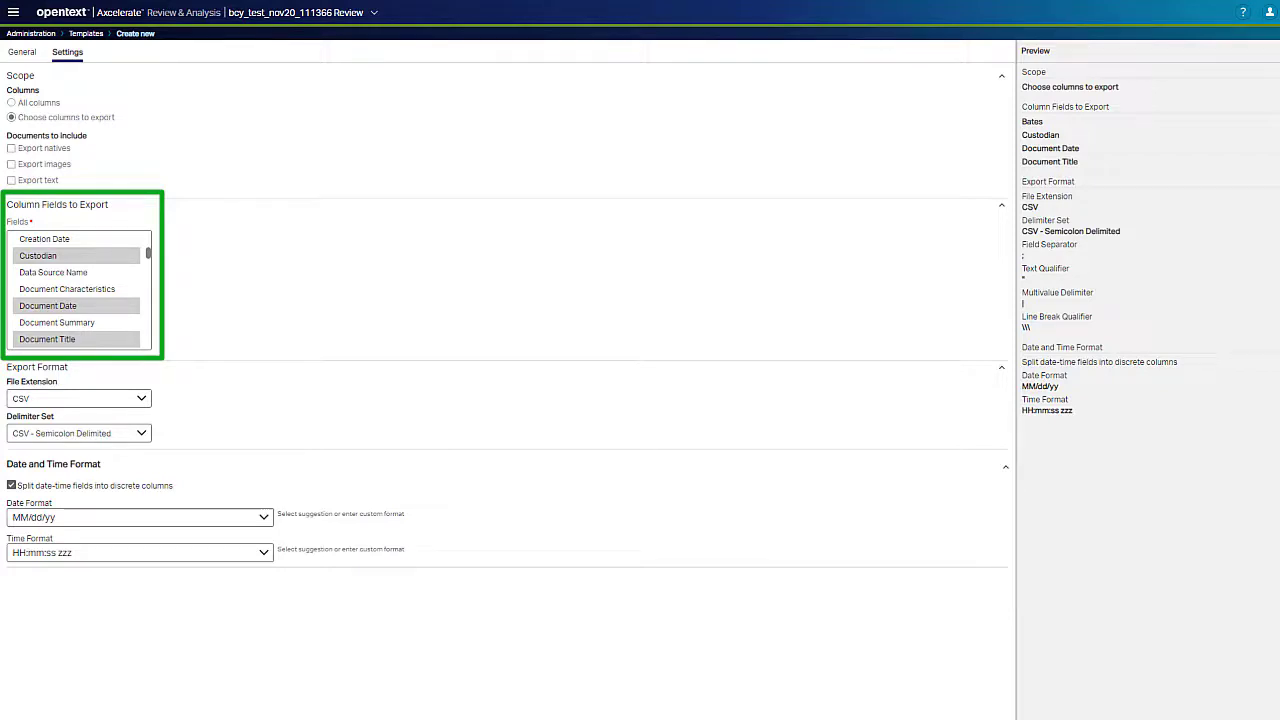
click(107, 258)
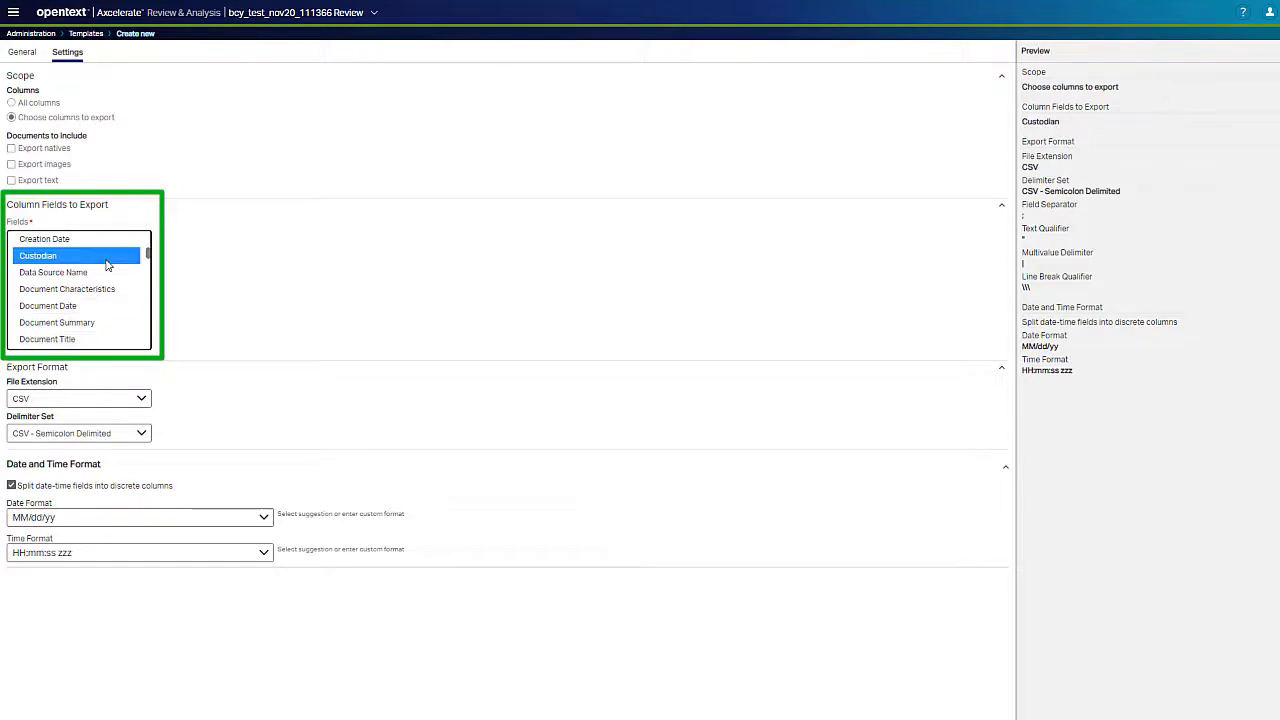
ctrl+click(100, 310)
ctrl+click(106, 340)
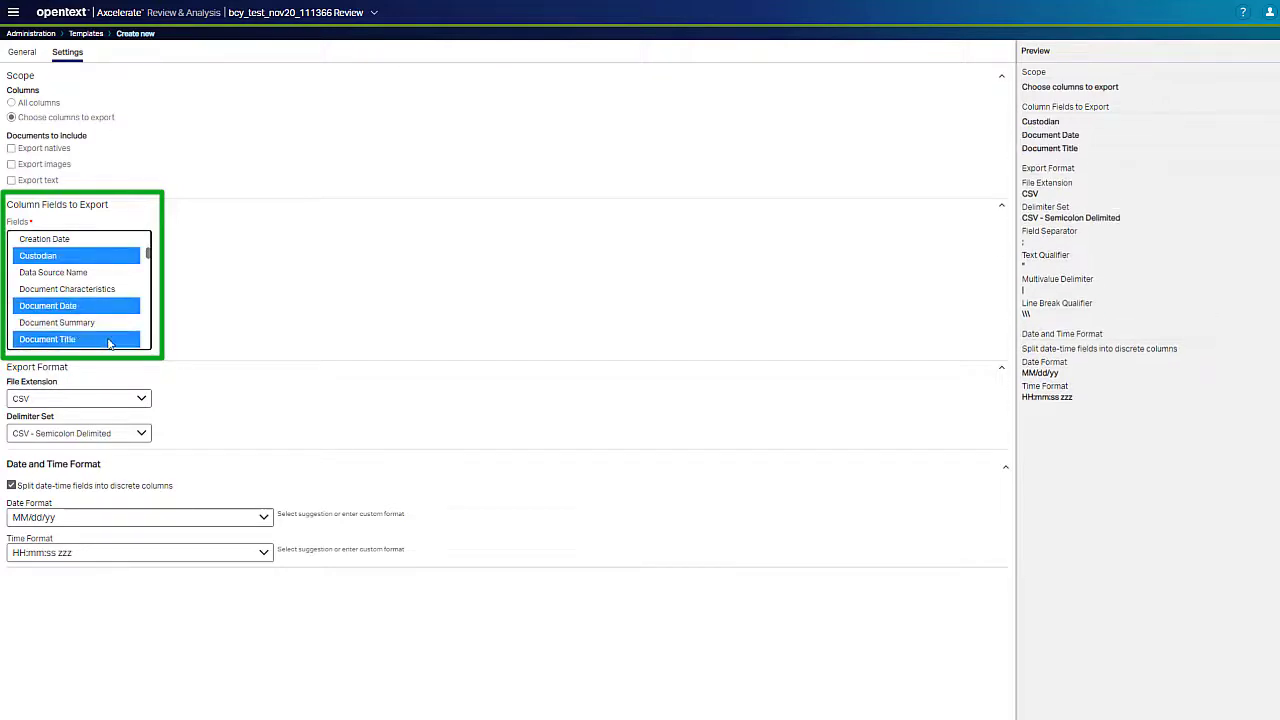
scroll(148, 335, down, 2)
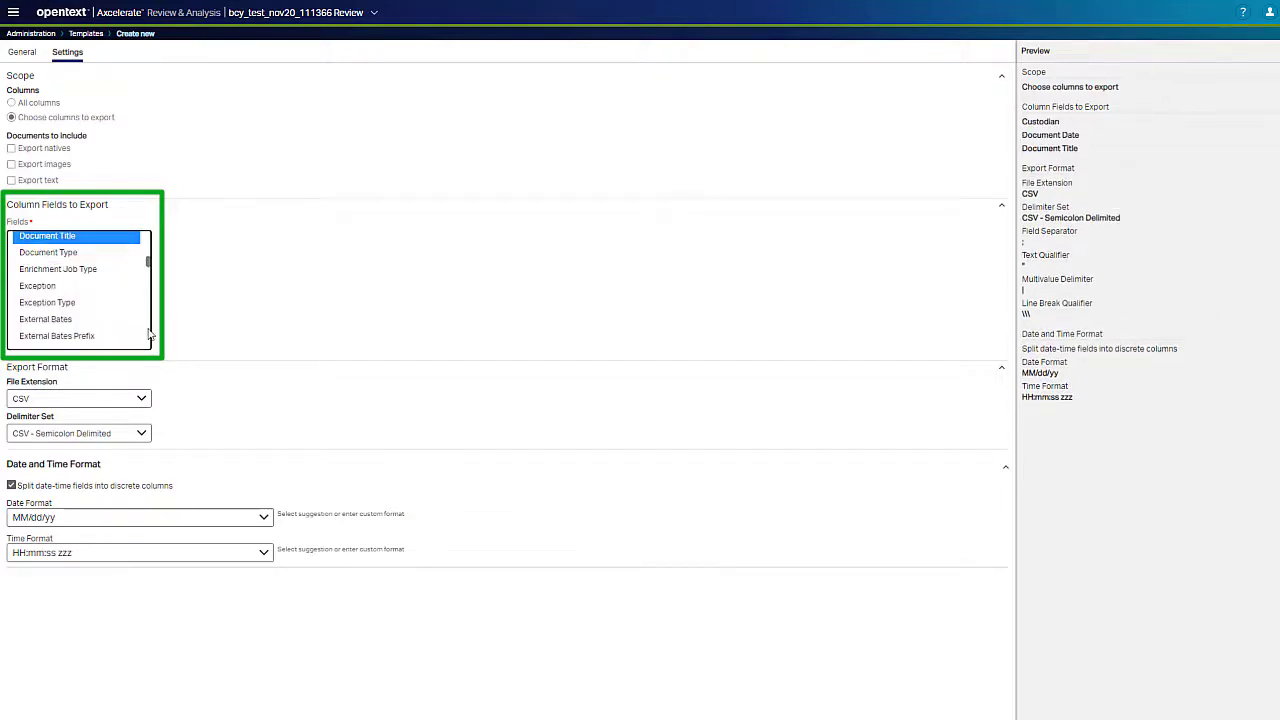
scroll(148, 335, down, 2)
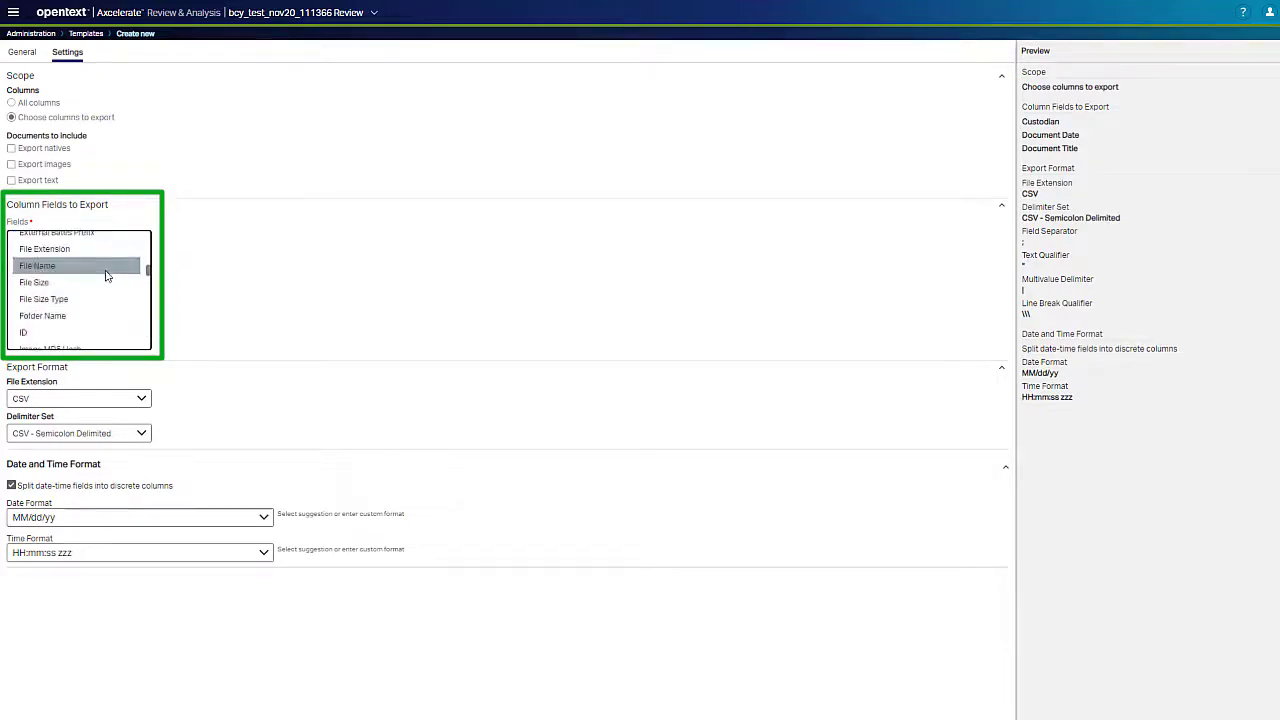
ctrl+click(100, 266)
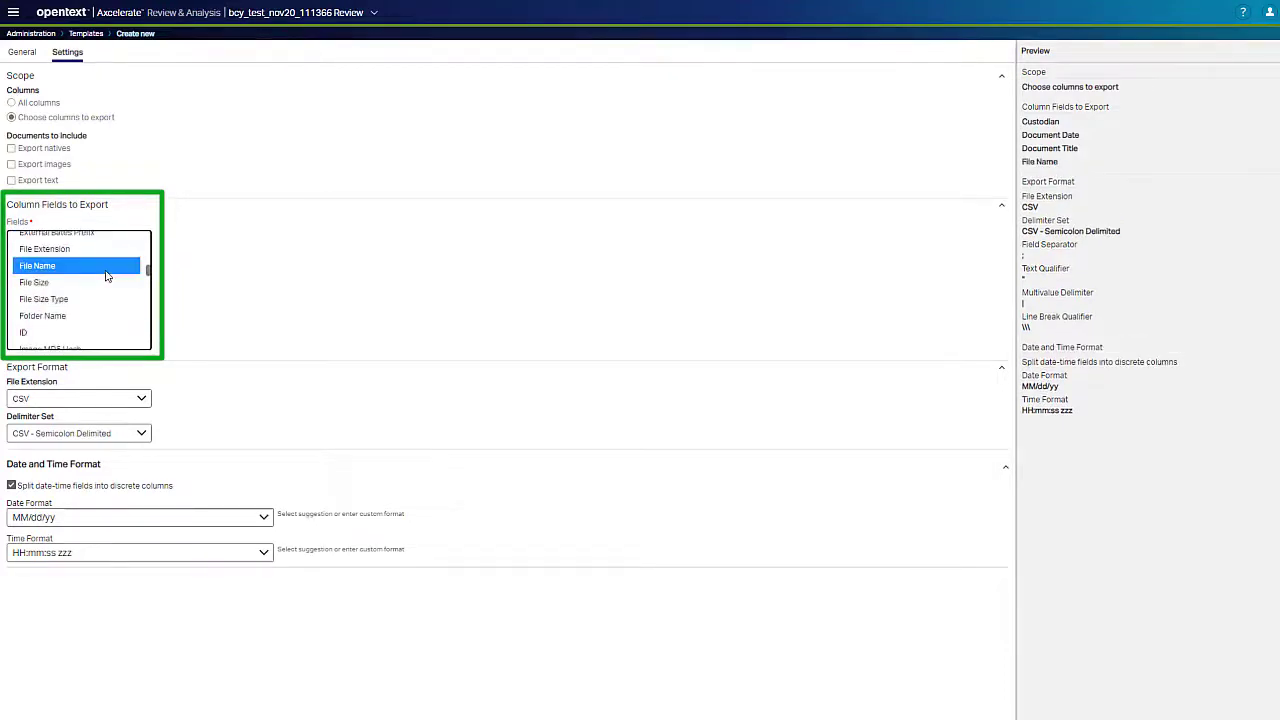
ctrl+click(131, 332)
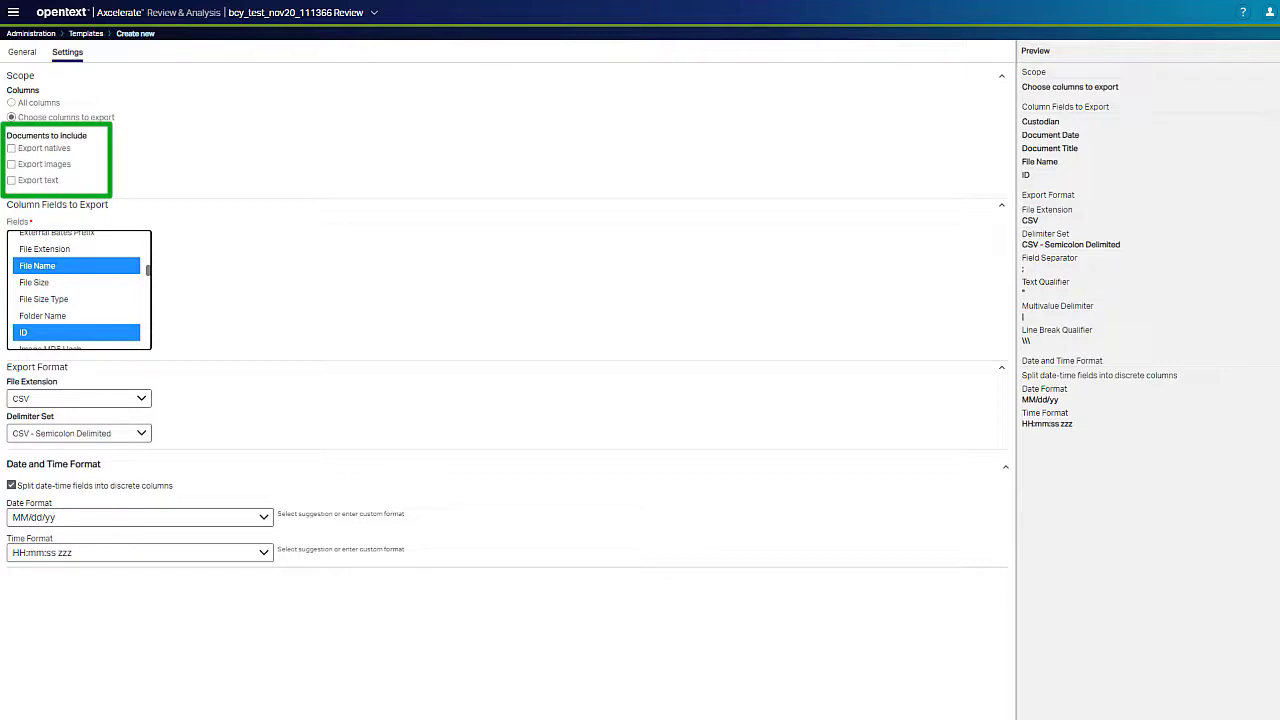
Include natives, images and text among the documents exported by the template
click(11, 148)
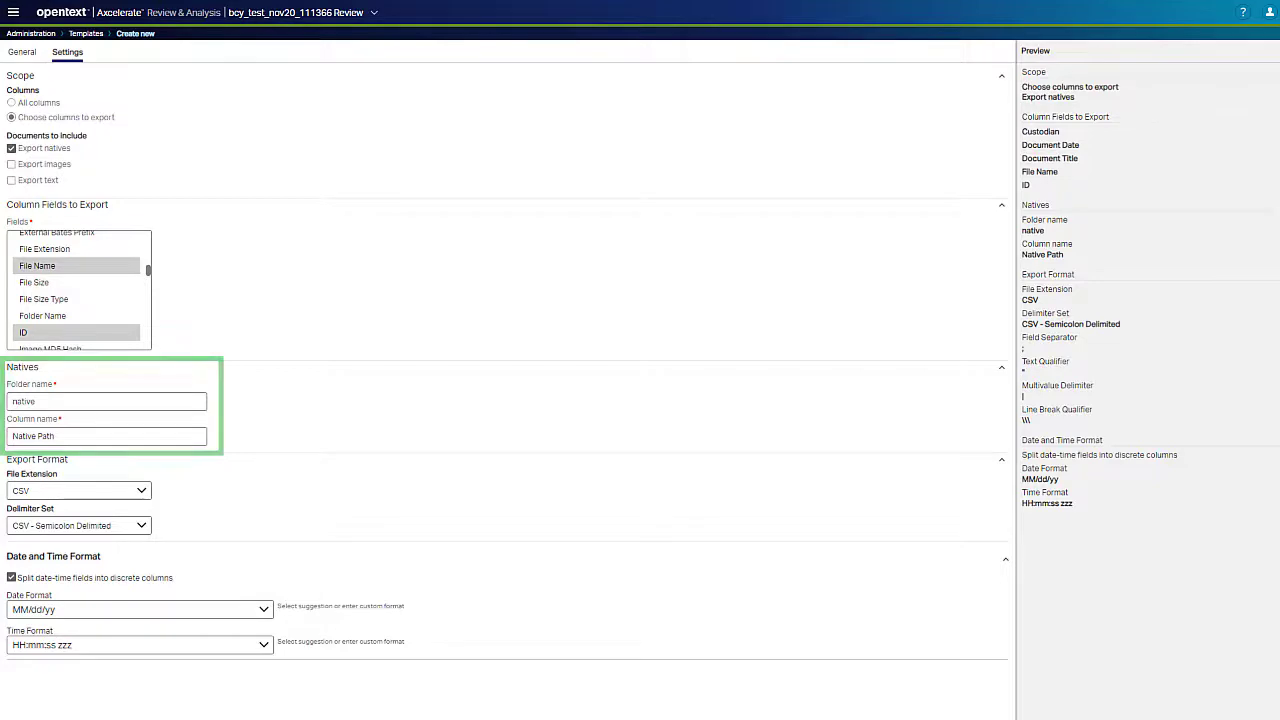
click(46, 166)
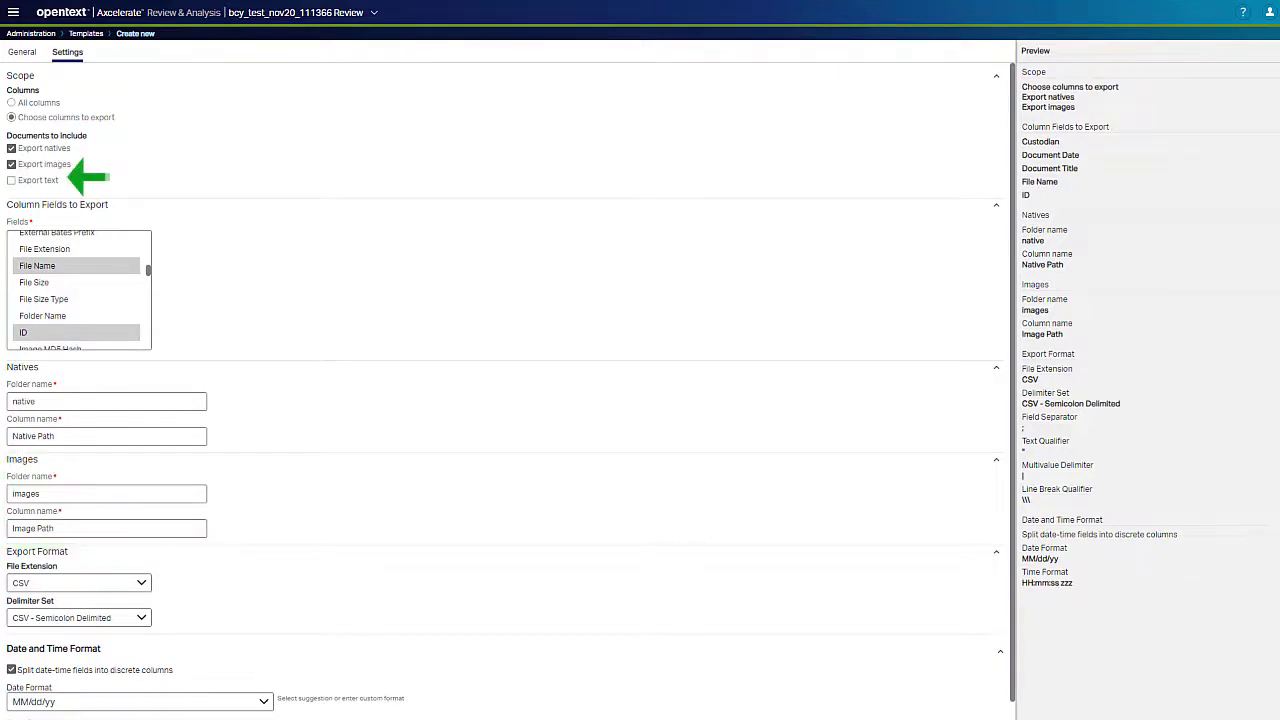
click(48, 182)
Select CSV as the export file extension and a Custom delimiter set based on the CSV - Comma Delimited values
scroll(184, 622, down, 2)
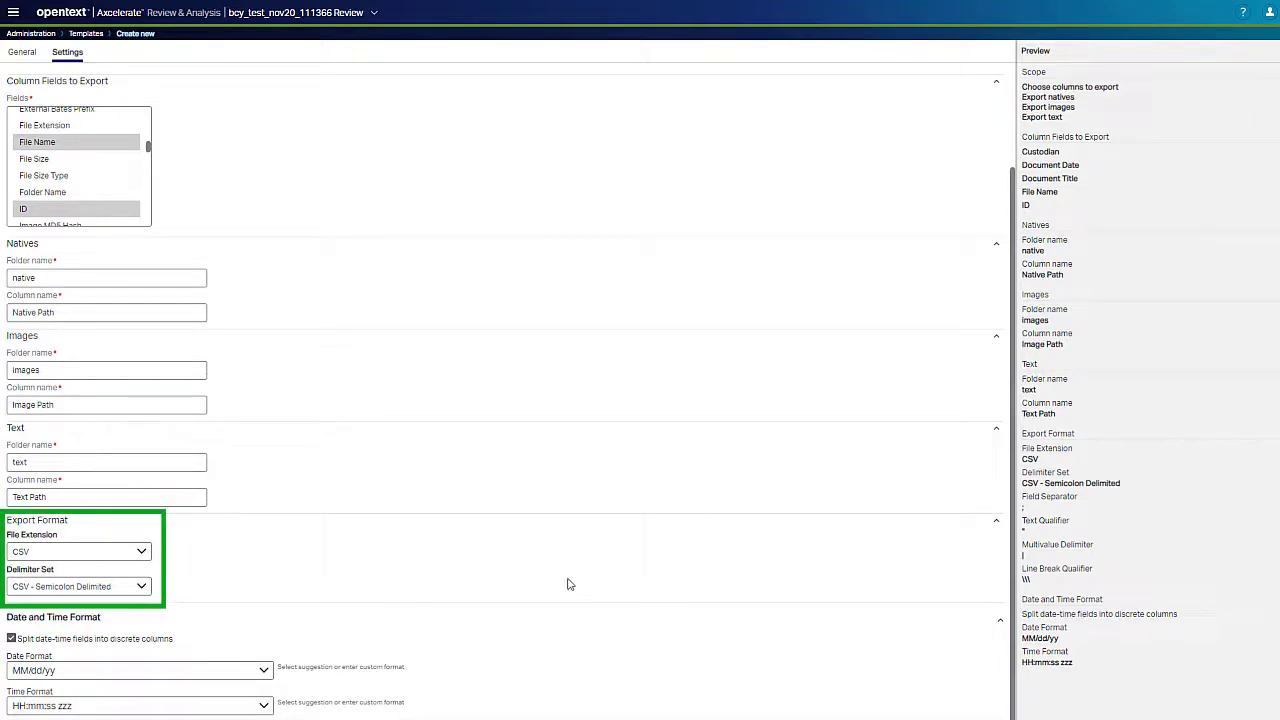
click(143, 552)
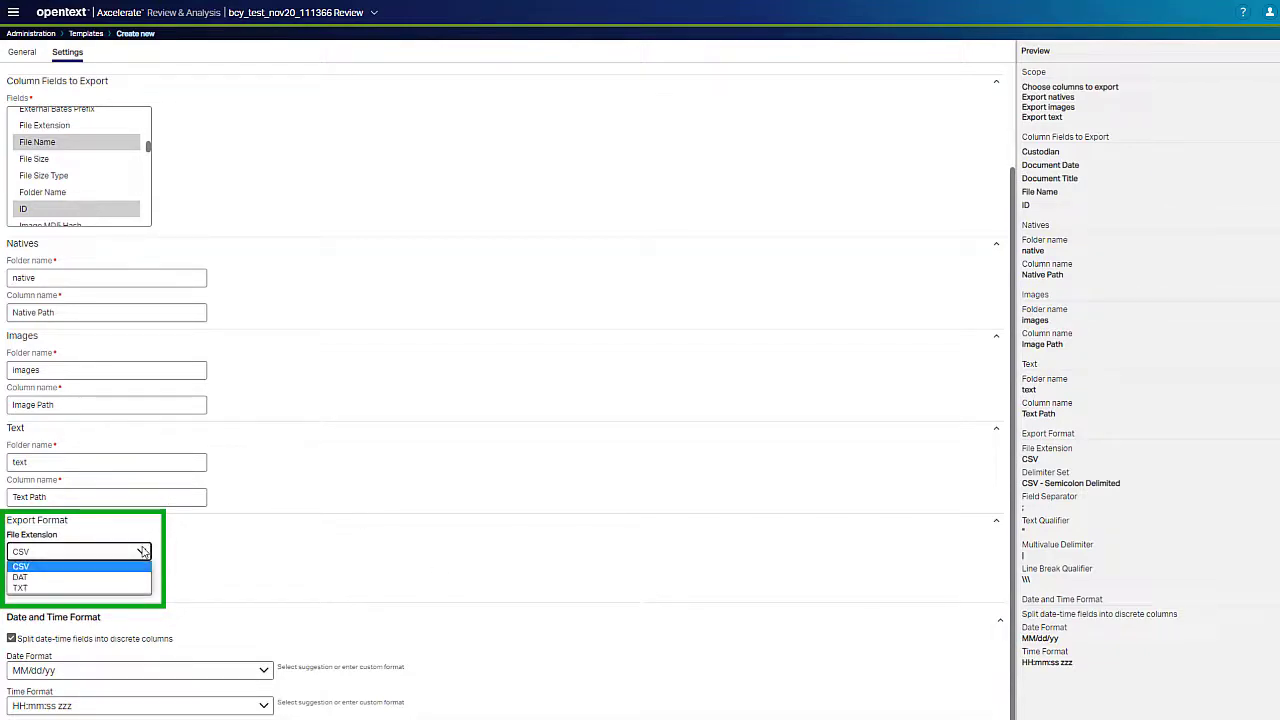
click(80, 566)
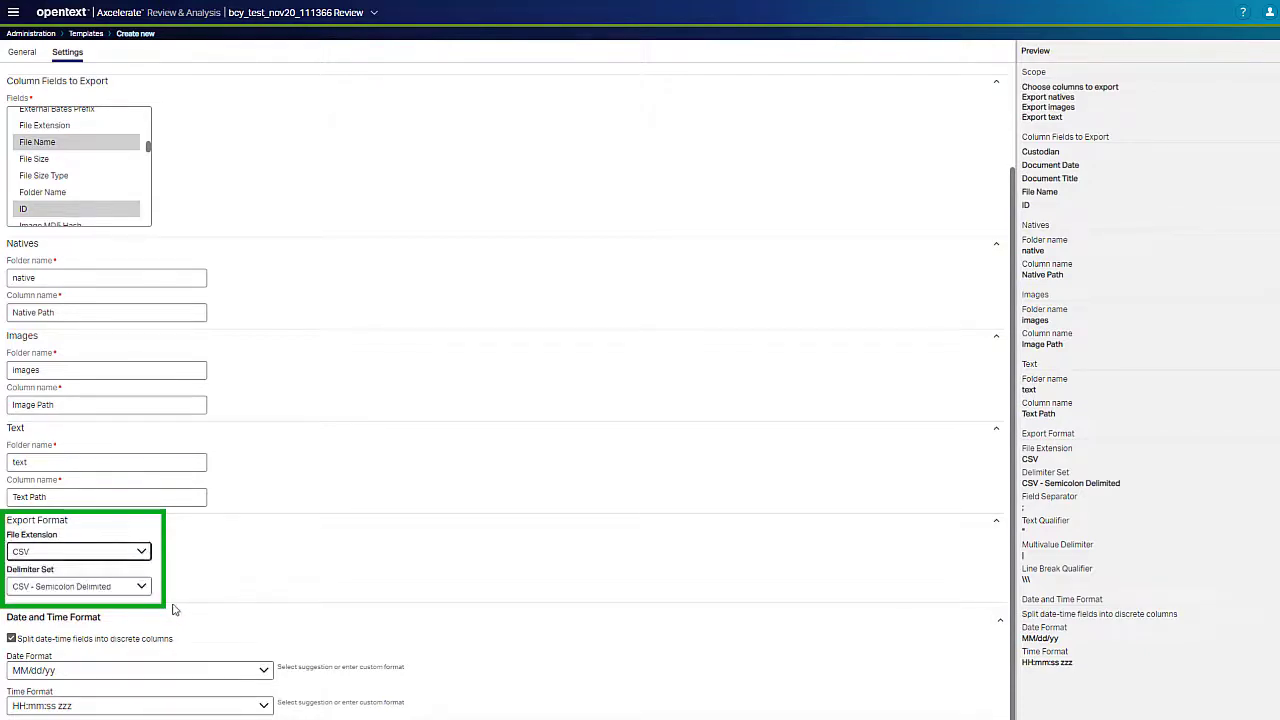
click(143, 587)
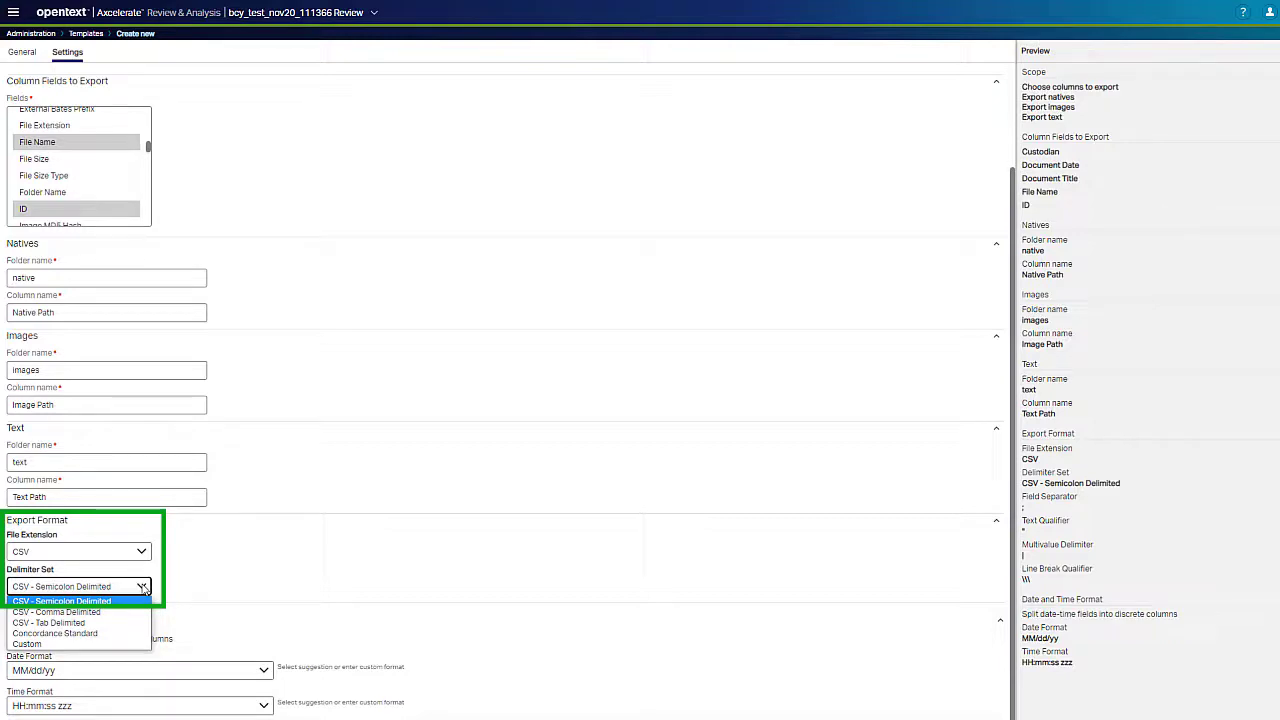
click(100, 612)
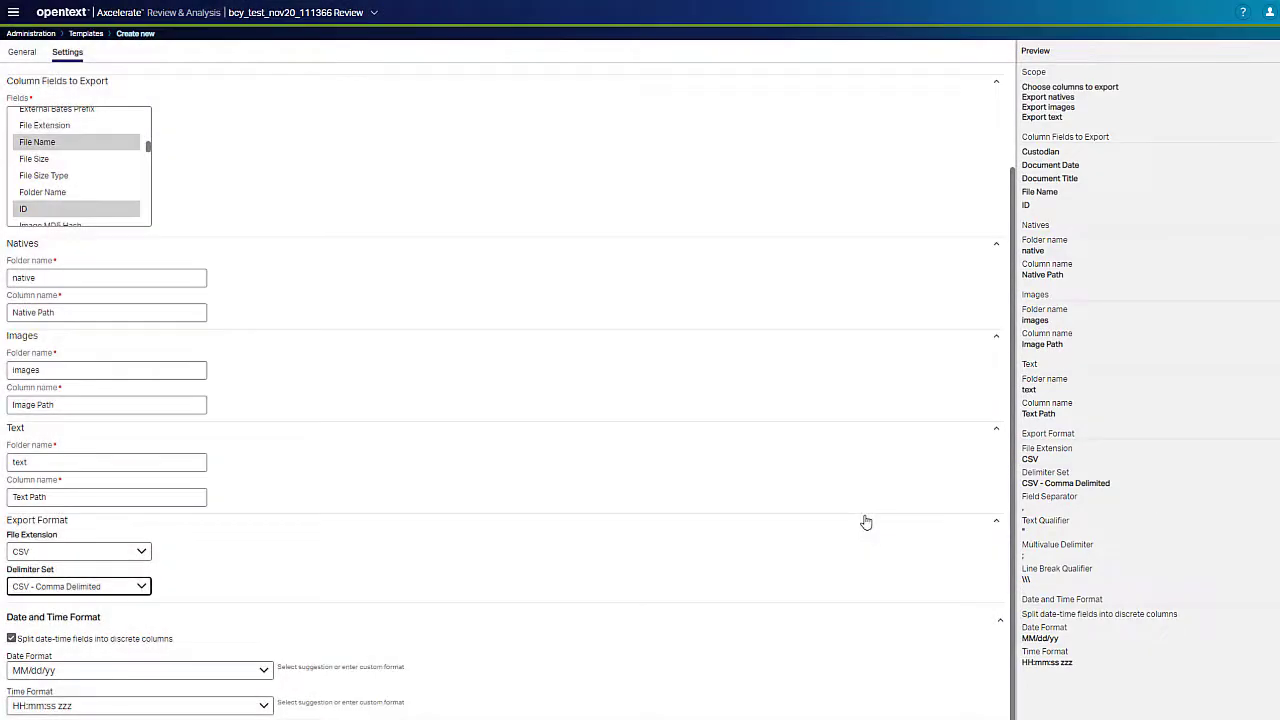
click(141, 587)
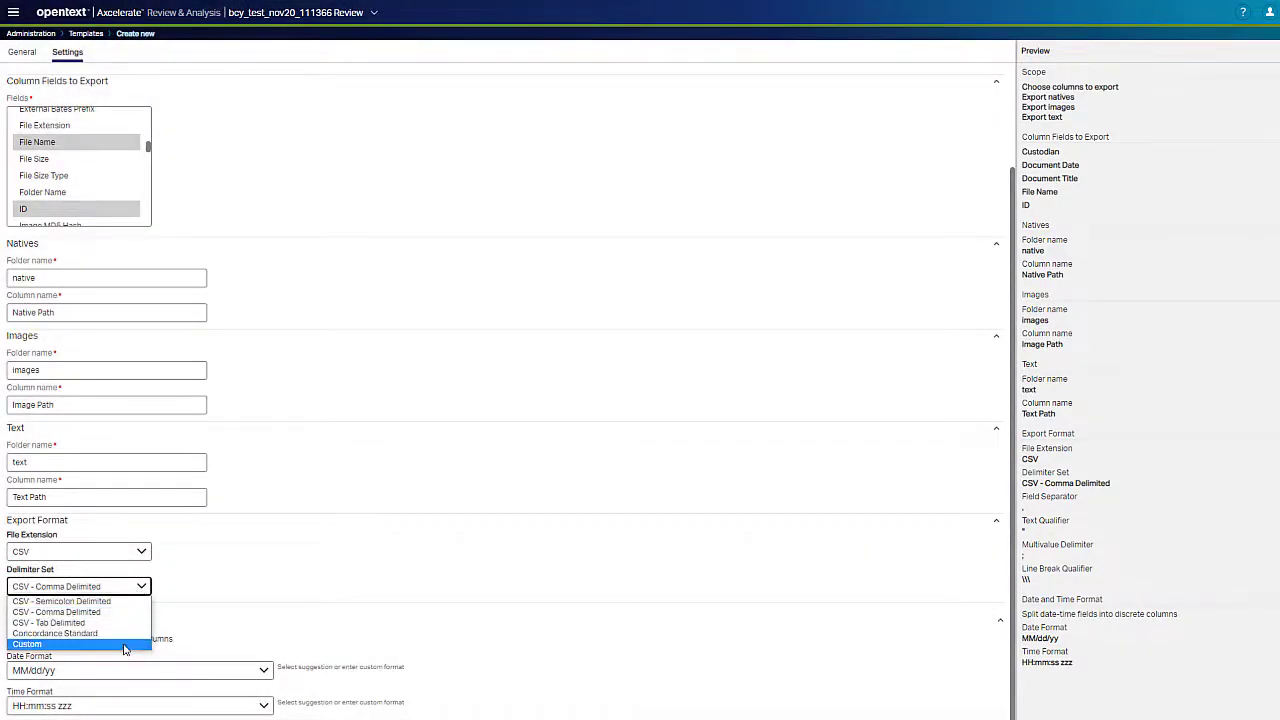
click(125, 644)
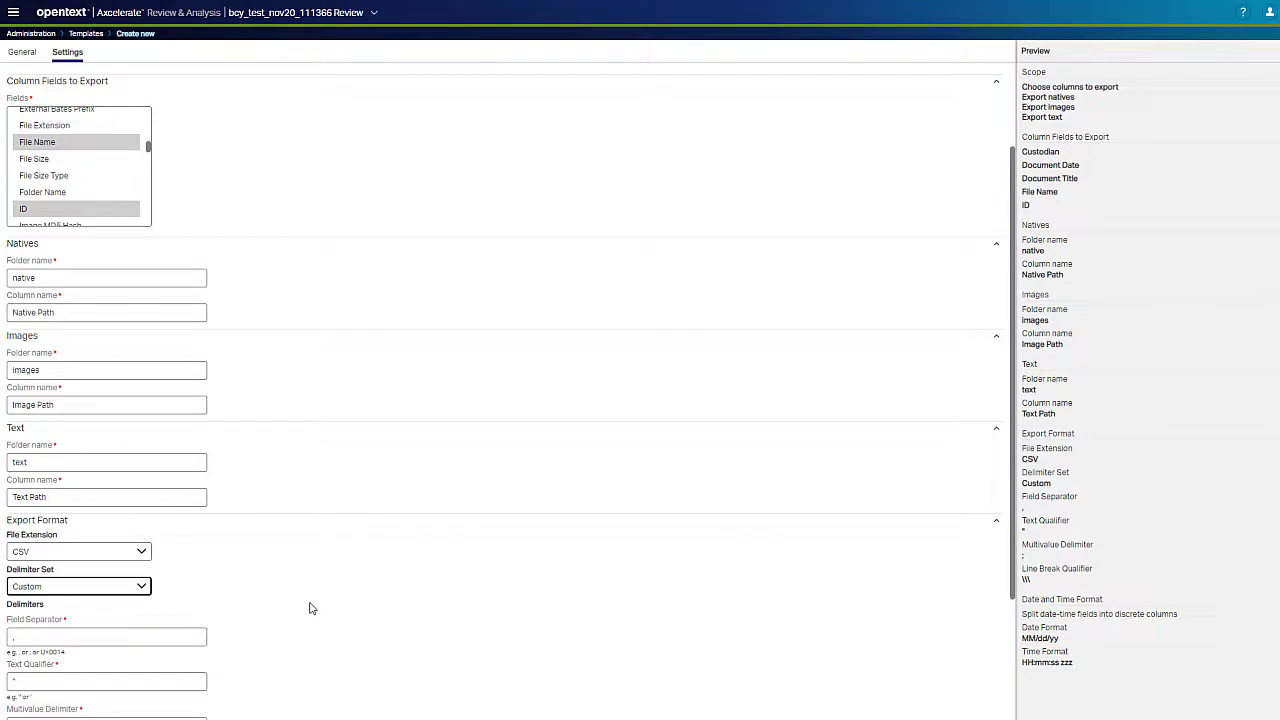
scroll(310, 608, down, 2)
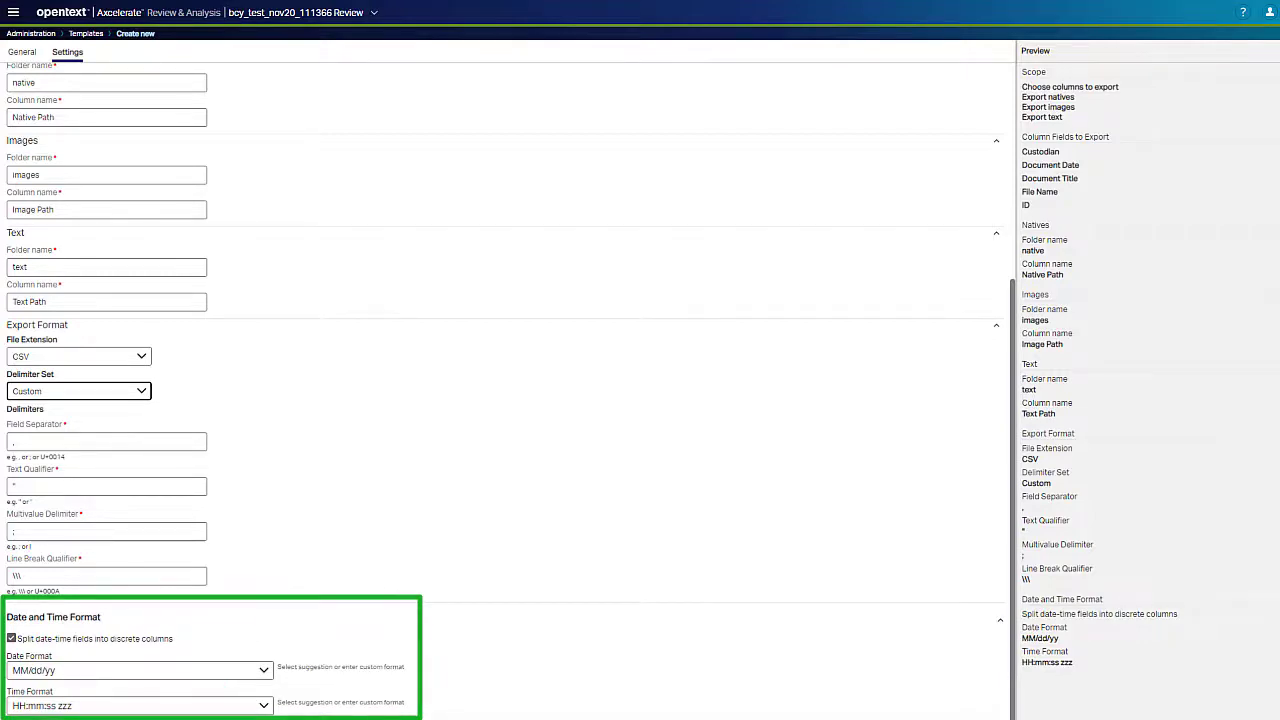
Save the new export template and close its settings
scroll(500, 380, up, 3)
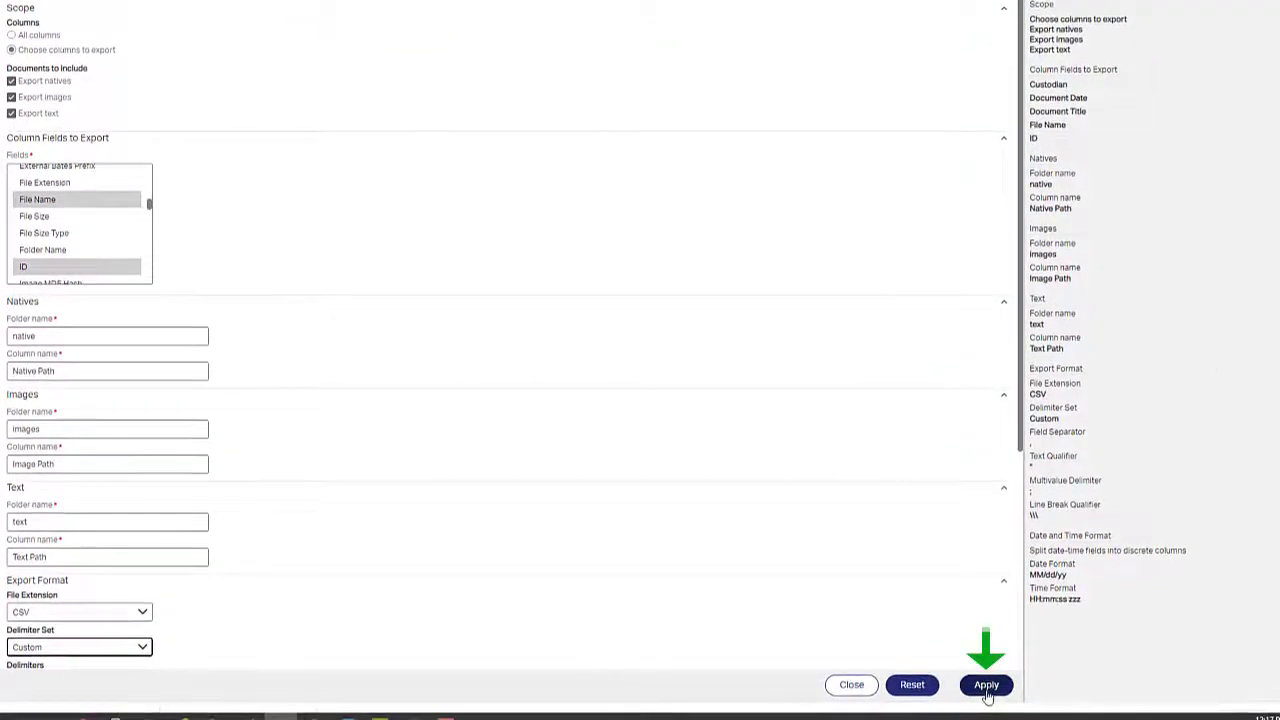
click(988, 690)
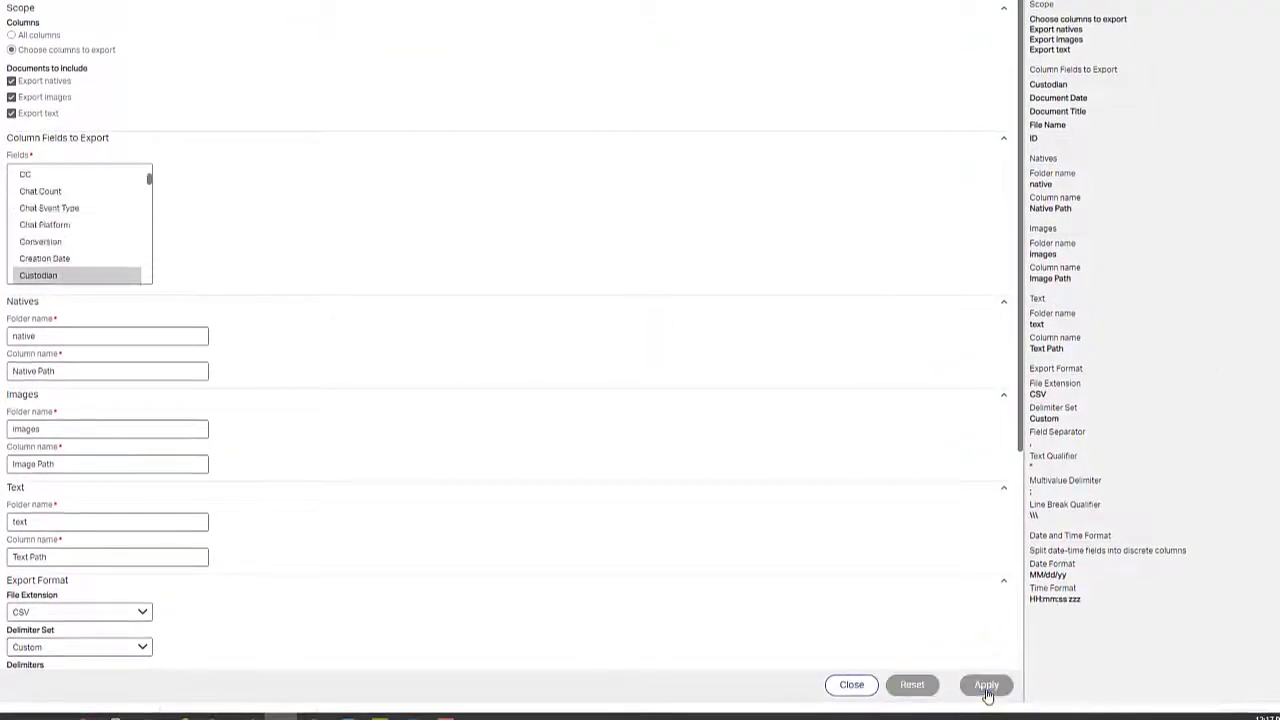
click(845, 690)
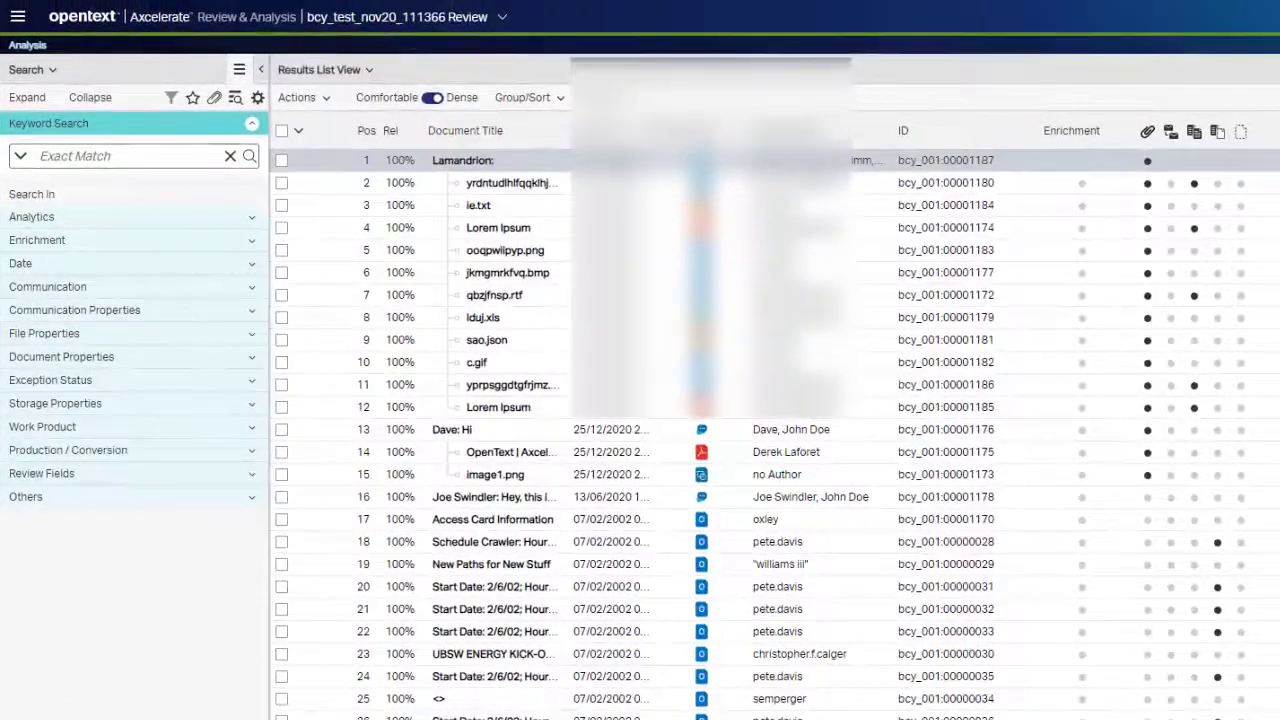
Select the entire result list in the Analysis view and open the export settings for those documents
click(298, 131)
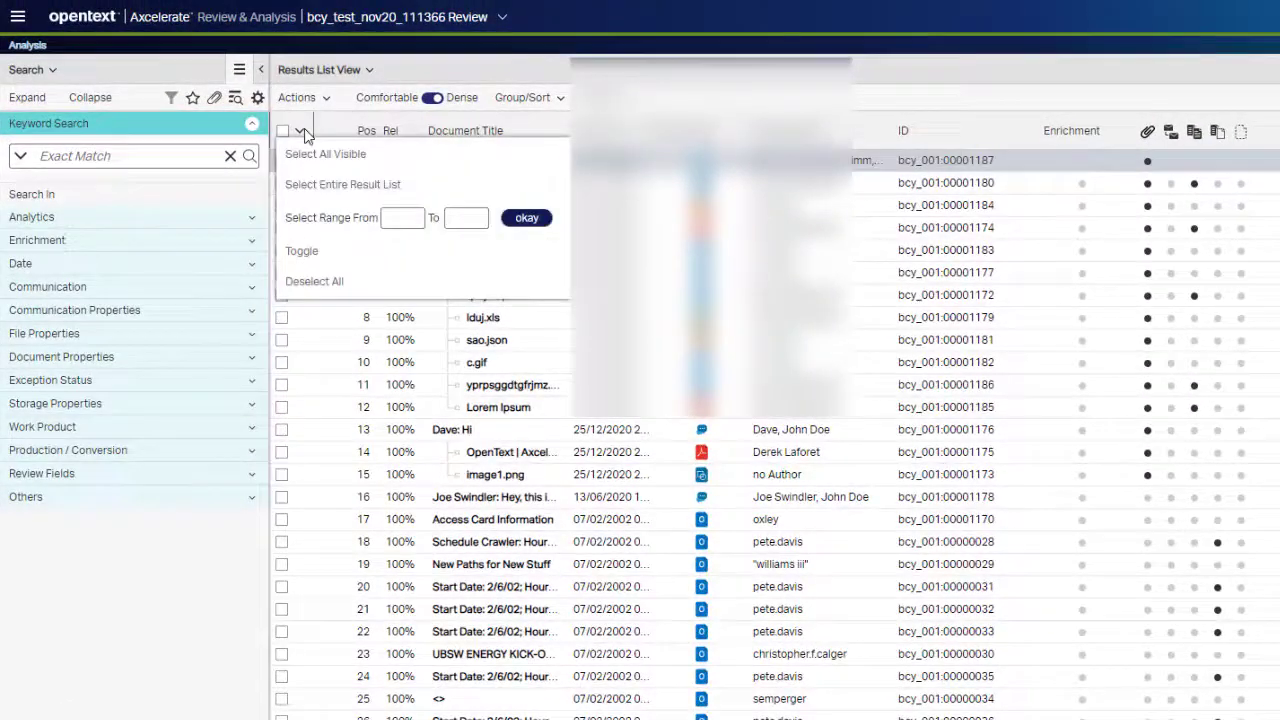
click(325, 186)
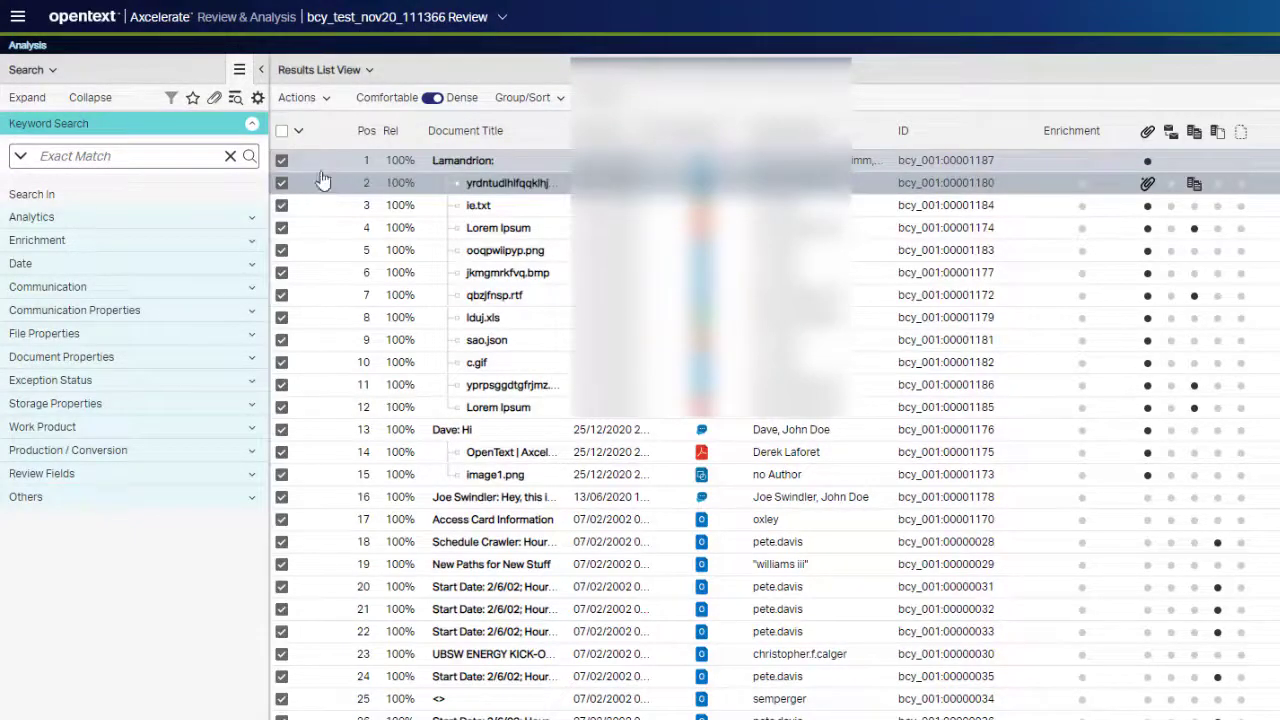
click(305, 97)
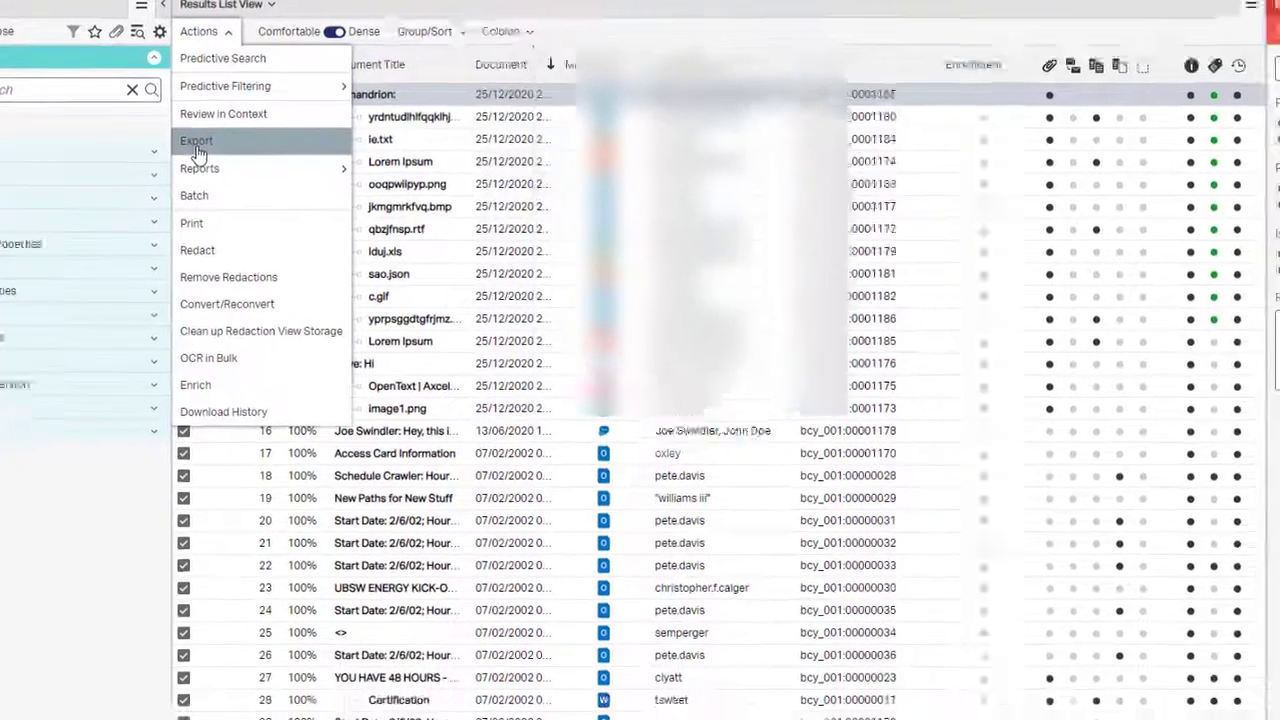
click(300, 206)
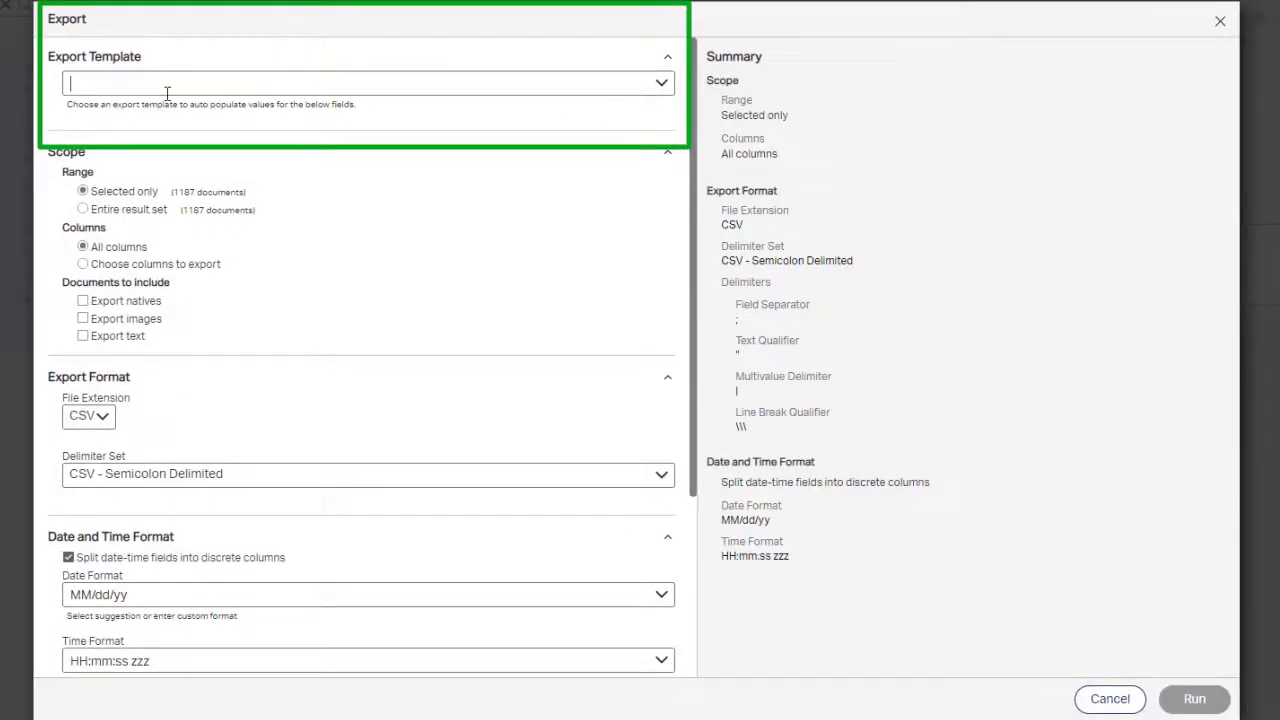
Run the export with the Simple Results List Export template under the name "Monday Export", without saving it as a new template
click(166, 88)
click(175, 133)
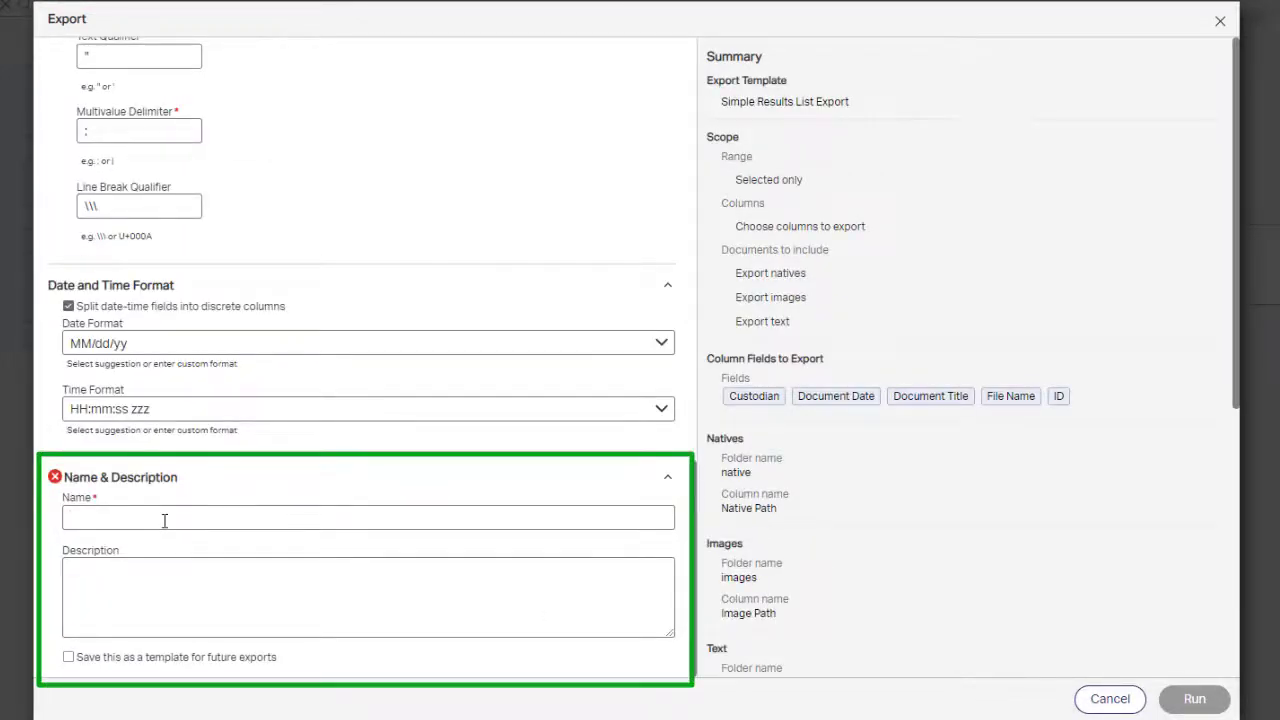
click(164, 517)
text(Monday Export)
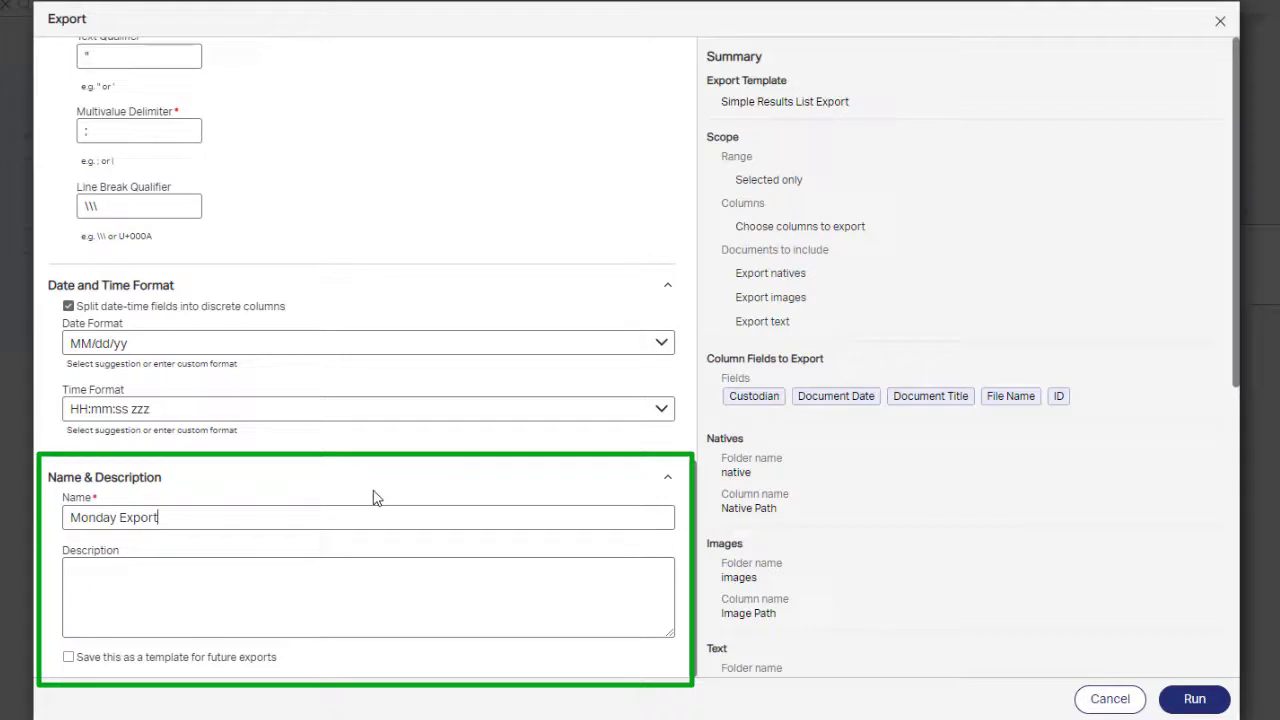
click(68, 657)
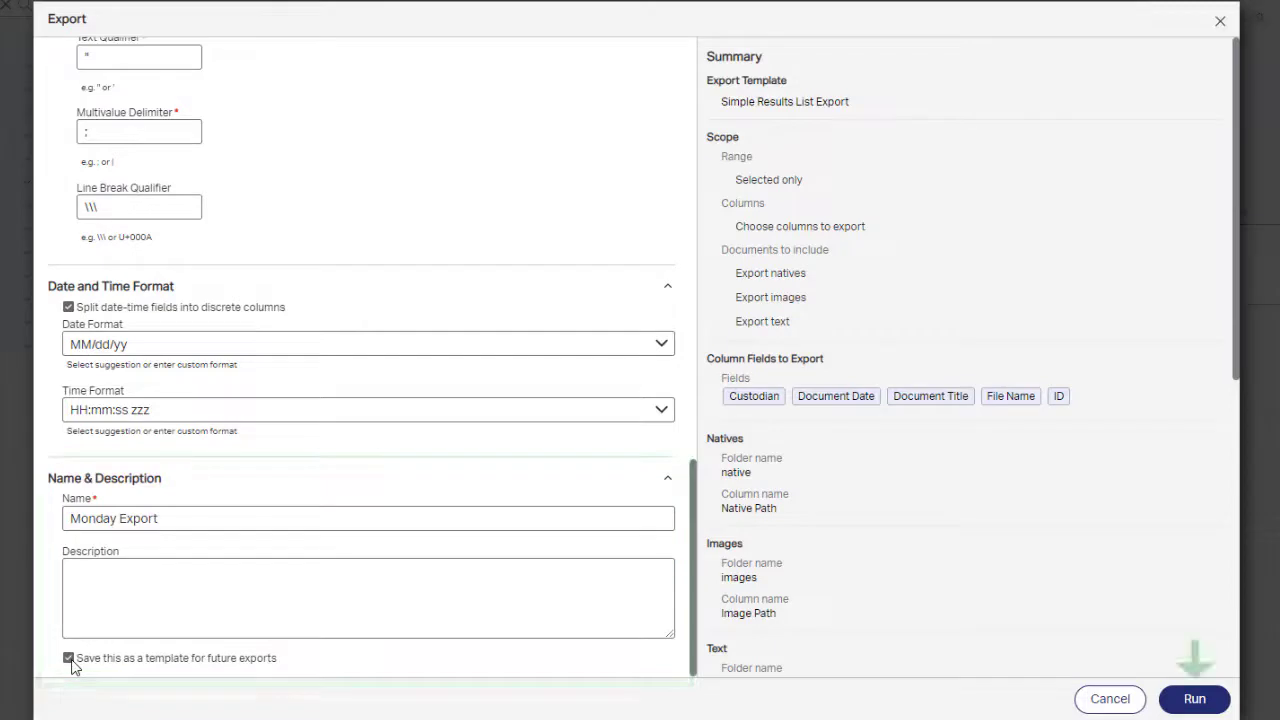
click(68, 658)
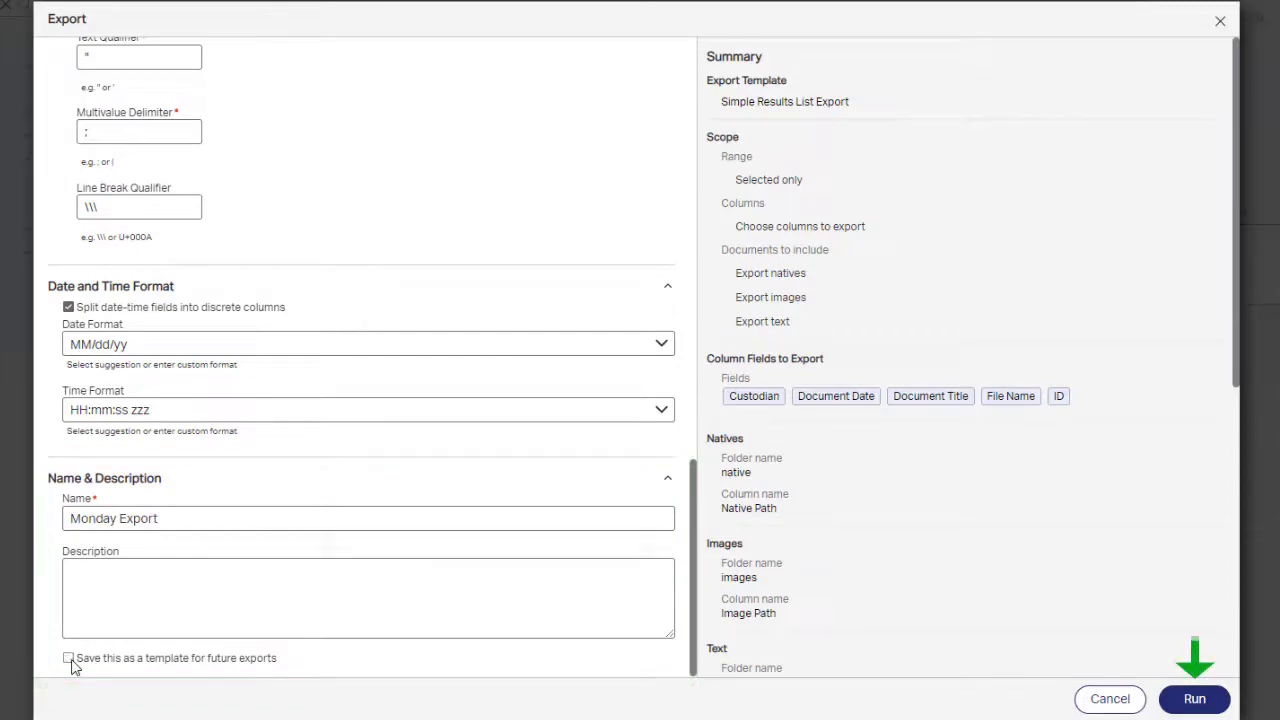
click(1222, 702)
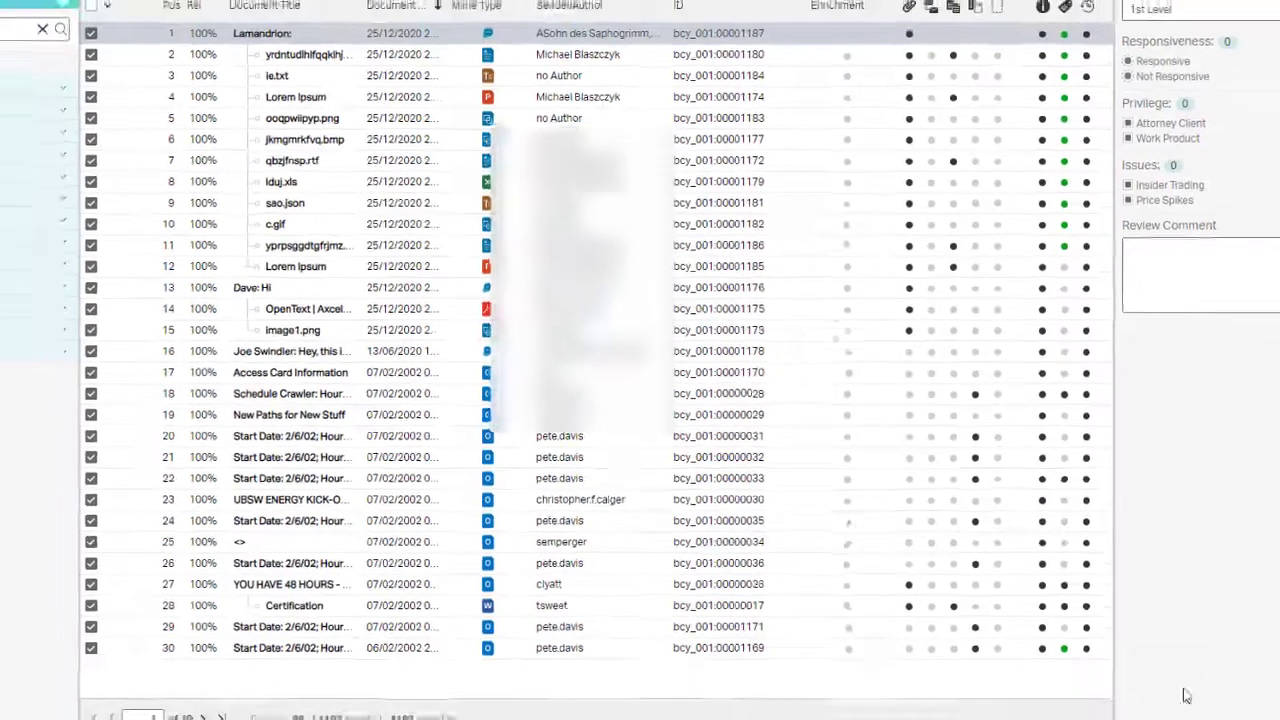